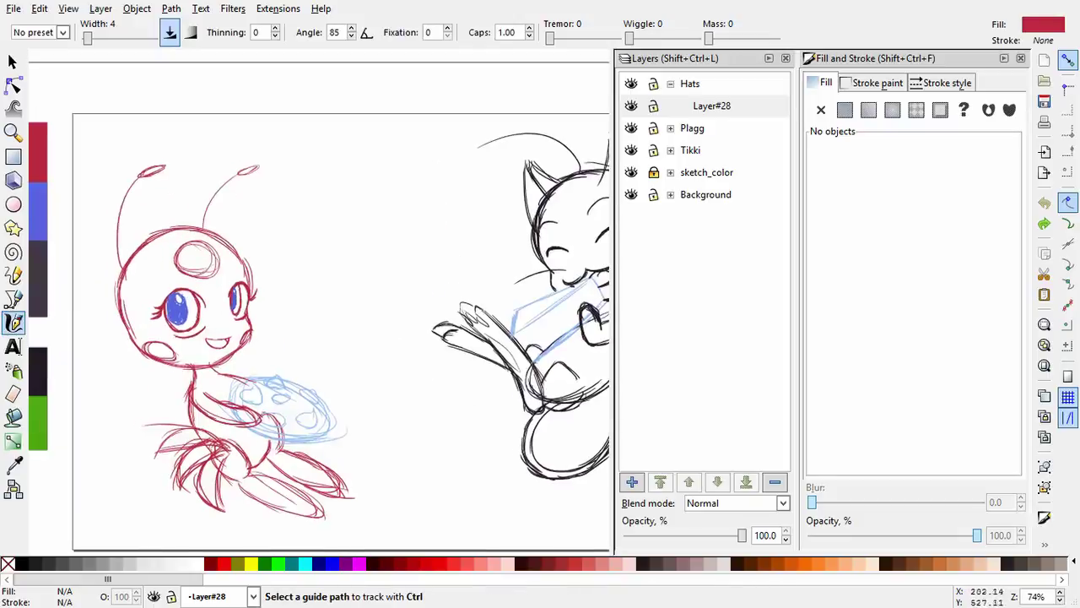
# Sketch the hat's curved headband in red across the ladybug character's forehead and down the side of her head.
pyautogui.scroll(2, 337, 337)
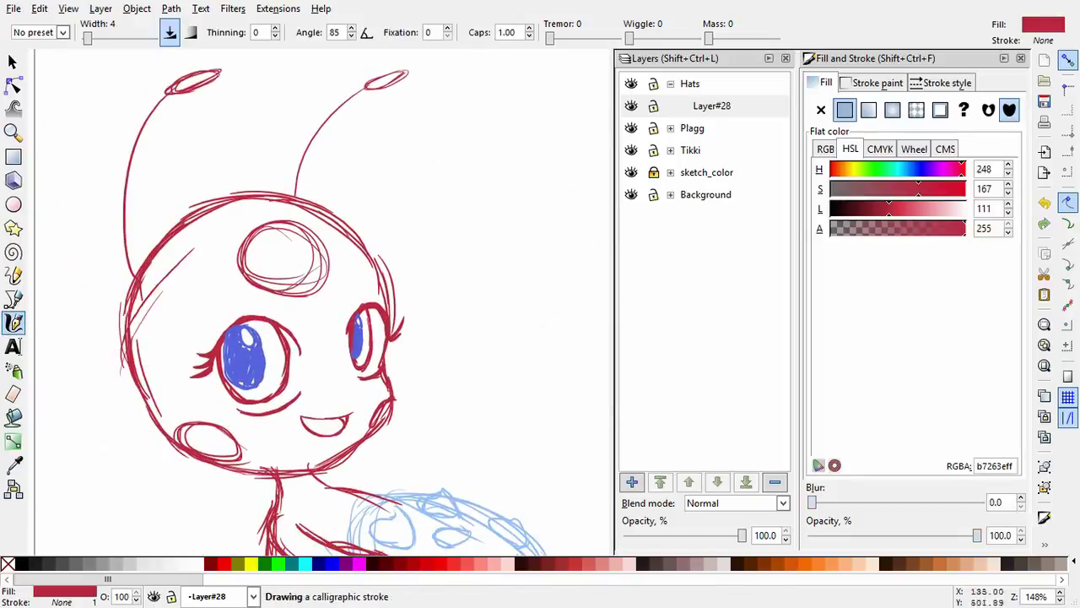
pyautogui.moveTo(135, 338); pyautogui.dragTo(253, 203)
pyautogui.moveTo(362, 209); pyautogui.dragTo(135, 324)
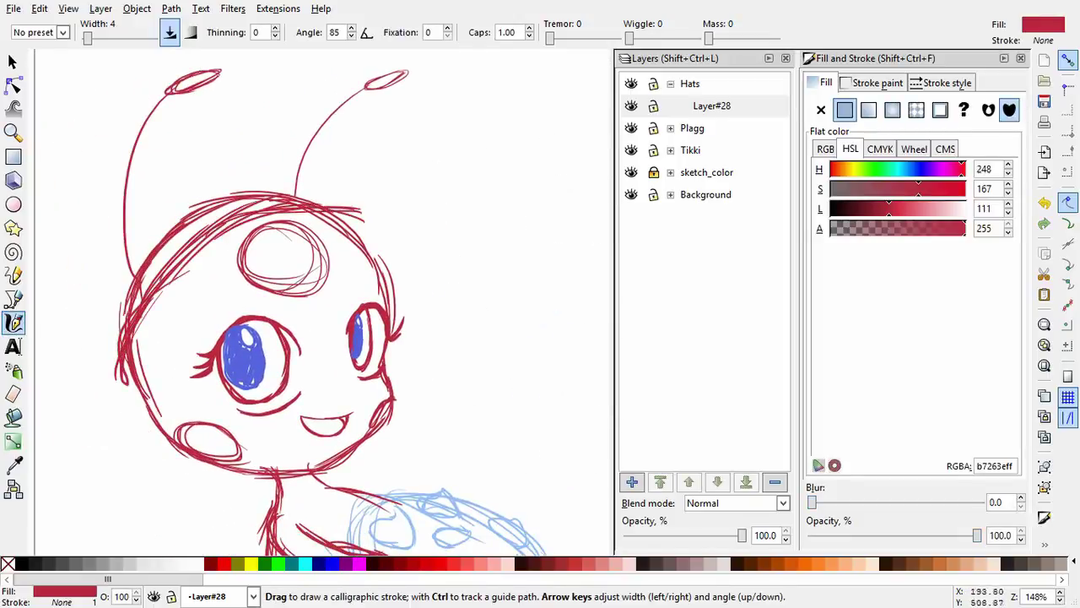
pyautogui.moveTo(253, 207); pyautogui.dragTo(371, 221)
# Sketch a scalloped, fluffy trim in red along the outer side of the headband, from one end to the other.
pyautogui.moveTo(329, 155)
pyautogui.mouseDown()
pyautogui.moveTo(356, 157)
pyautogui.moveTo(391, 183)
pyautogui.moveTo(368, 177)
pyautogui.moveTo(398, 221)
pyautogui.mouseUp()
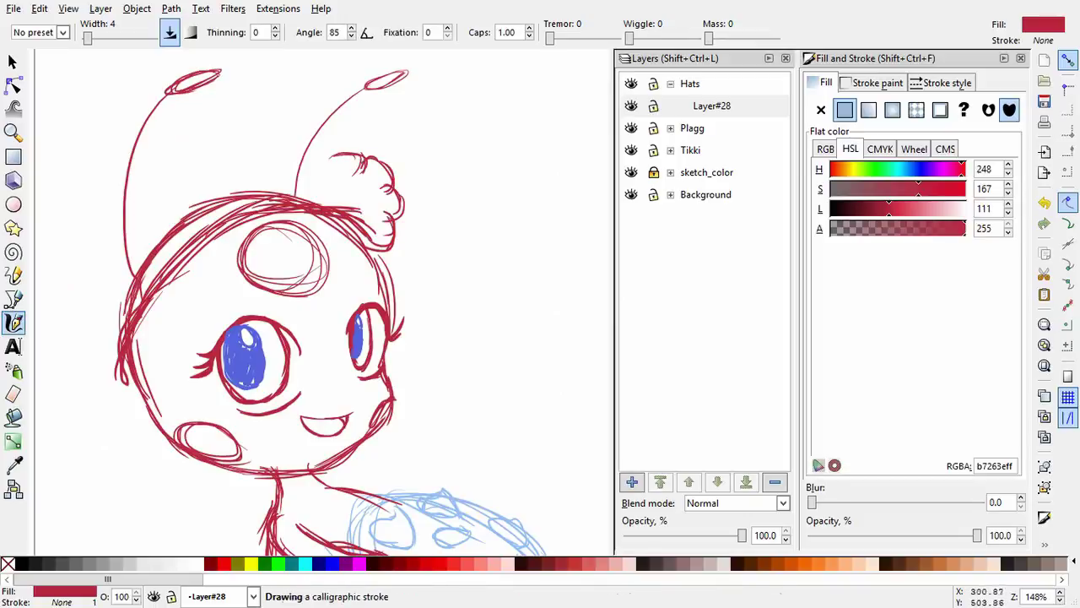
pyautogui.moveTo(340, 145)
pyautogui.mouseDown()
pyautogui.moveTo(299, 160)
pyautogui.moveTo(260, 155)
pyautogui.moveTo(207, 194)
pyautogui.moveTo(221, 174)
pyautogui.moveTo(255, 164)
pyautogui.mouseUp()
pyautogui.moveTo(143, 226); pyautogui.dragTo(196, 189)
pyautogui.moveTo(112, 288); pyautogui.dragTo(99, 314)
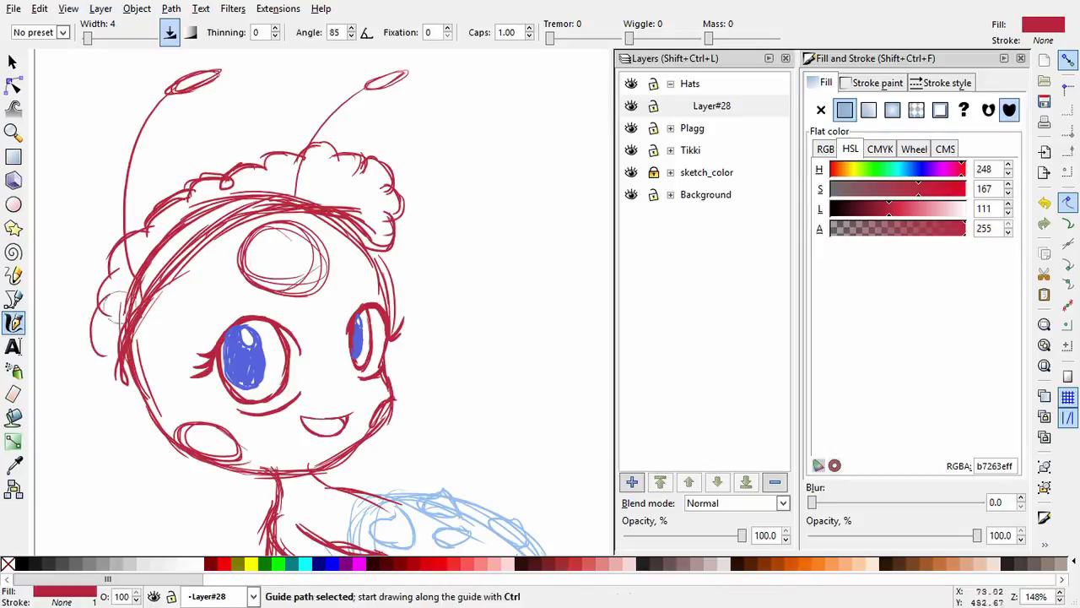
pyautogui.press('Escape')
pyautogui.moveTo(148, 232)
pyautogui.mouseDown()
pyautogui.moveTo(93, 270)
pyautogui.moveTo(78, 339)
pyautogui.moveTo(116, 381)
pyautogui.mouseUp()
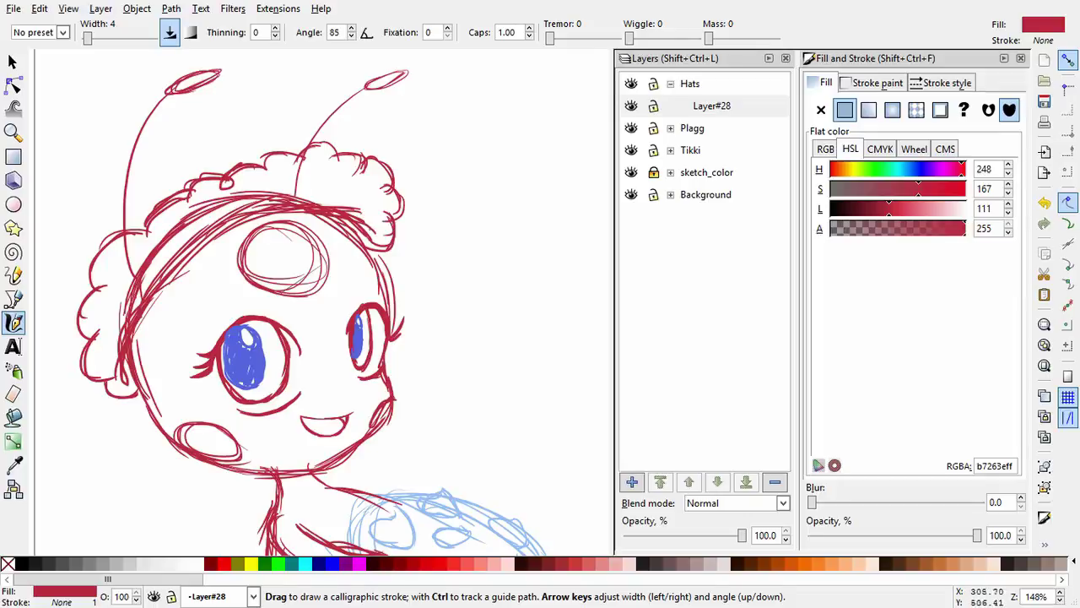
# Add a new layer above the trim sketch in the Hats group.
pyautogui.moveTo(407, 208)
pyautogui.mouseDown()
pyautogui.moveTo(488, 272)
pyautogui.moveTo(580, 277)
pyautogui.moveTo(528, 279)
pyautogui.mouseUp()
pyautogui.hotkey('shift', 'ctrl', 'n')
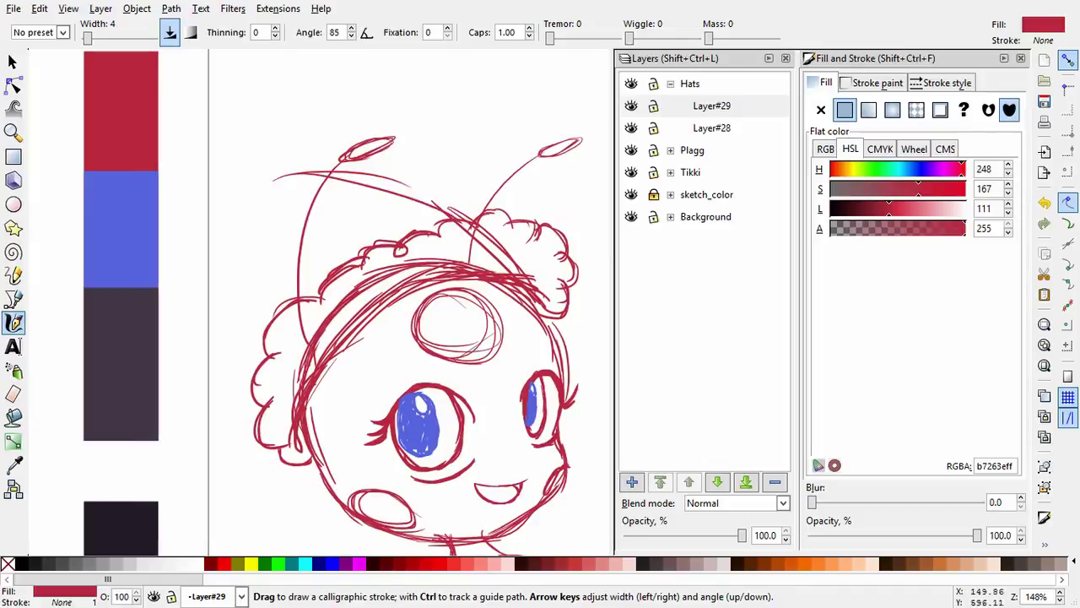
pyautogui.moveTo(350, 168); pyautogui.dragTo(479, 240)
pyautogui.moveTo(284, 172); pyautogui.dragTo(216, 339)
pyautogui.moveTo(260, 192); pyautogui.dragTo(245, 444)
pyautogui.moveTo(216, 324); pyautogui.dragTo(248, 489)
pyautogui.moveTo(248, 490); pyautogui.dragTo(228, 415)
pyautogui.moveTo(204, 347); pyautogui.dragTo(251, 467)
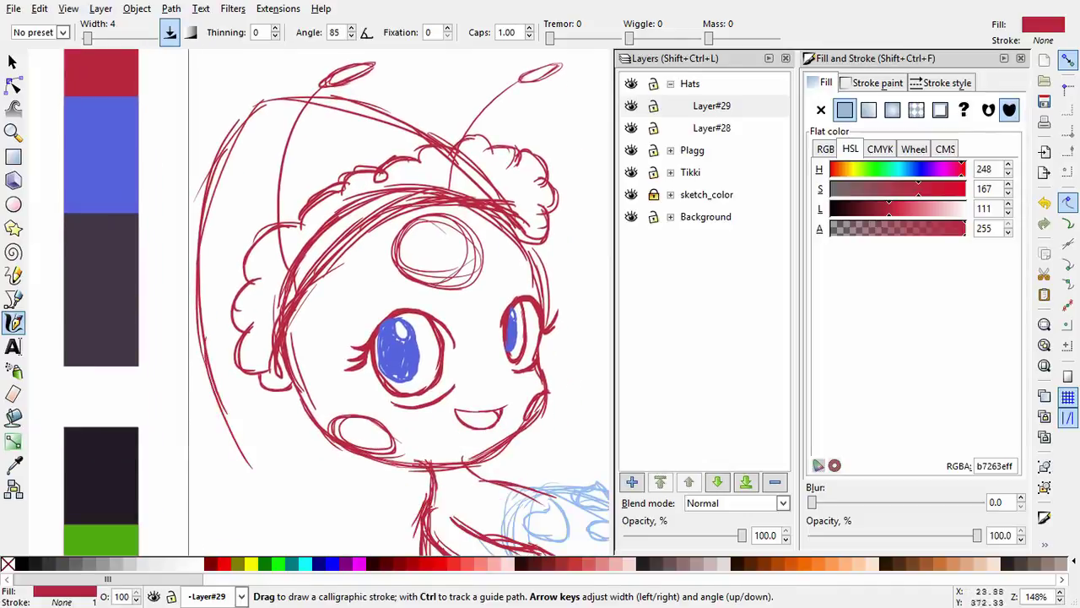
pyautogui.hotkey('ctrl', 'z')
pyautogui.hotkey('ctrl', 'z')
pyautogui.hotkey('ctrl', 'z')
pyautogui.hotkey('ctrl', 'z')
pyautogui.hotkey('ctrl', 'z')
pyautogui.hotkey('ctrl', 'z')
pyautogui.hotkey('ctrl', 'z')
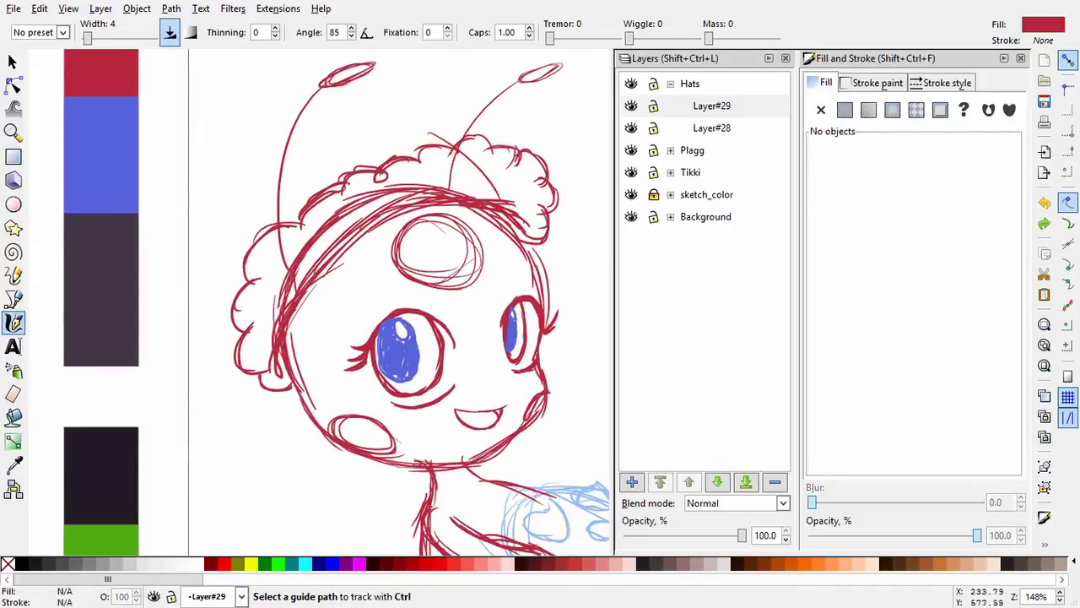
# Sketch the hat's outer outline in red, rising above the trim and sweeping down behind the head toward the lower back.
pyautogui.moveTo(456, 160); pyautogui.dragTo(307, 133)
pyautogui.moveTo(221, 213); pyautogui.dragTo(226, 426)
pyautogui.moveTo(226, 426)
pyautogui.mouseDown()
pyautogui.moveTo(187, 414)
pyautogui.moveTo(165, 275)
pyautogui.mouseUp()
pyautogui.moveTo(279, 414)
pyautogui.mouseDown()
pyautogui.moveTo(162, 253)
pyautogui.moveTo(143, 169)
pyautogui.moveTo(173, 283)
pyautogui.mouseUp()
pyautogui.moveTo(338, 253); pyautogui.dragTo(361, 385)
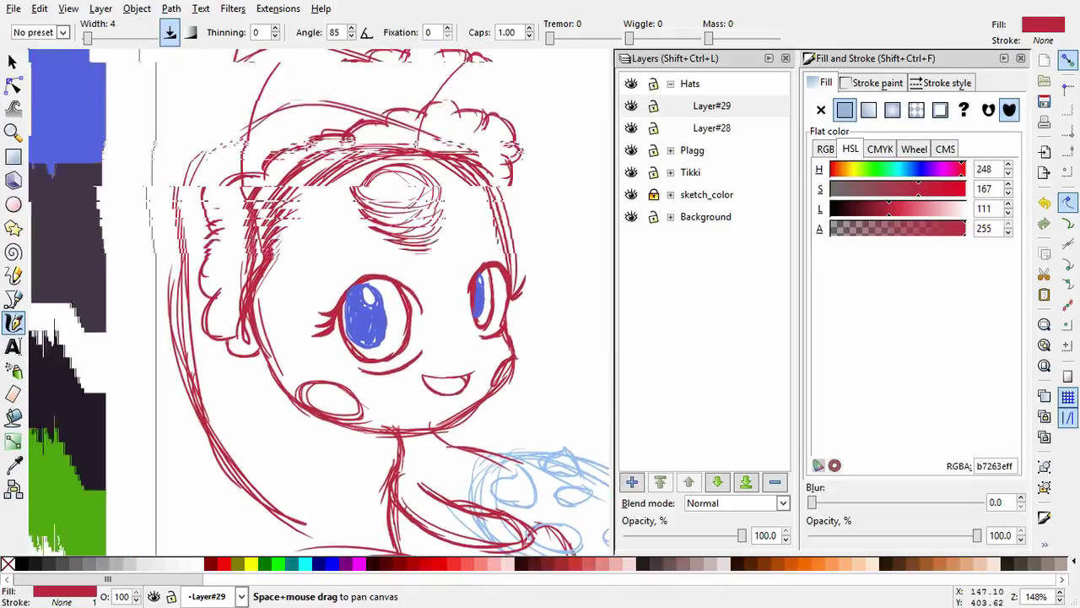
pyautogui.moveTo(297, 288); pyautogui.dragTo(255, 456)
pyautogui.moveTo(256, 456); pyautogui.dragTo(219, 345)
pyautogui.hotkey('ctrl', 'z')
pyautogui.moveTo(330, 430); pyautogui.dragTo(216, 401)
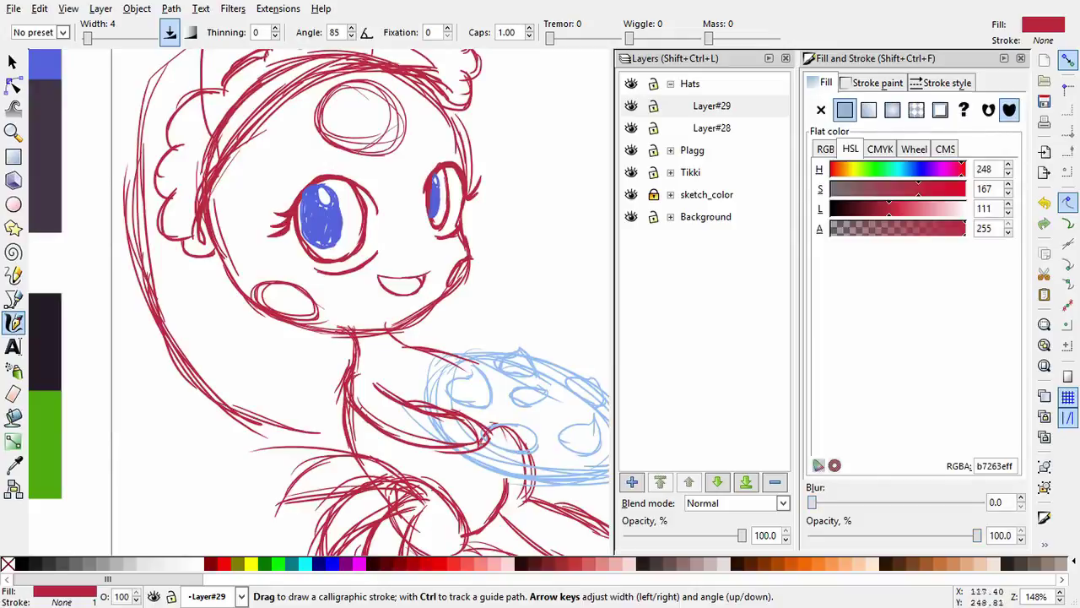
# Sketch the inner edge of the hat's long tail and a small round tip at its lower end behind the body.
pyautogui.moveTo(336, 432); pyautogui.dragTo(237, 305)
pyautogui.moveTo(228, 261)
pyautogui.mouseDown()
pyautogui.moveTo(295, 405)
pyautogui.moveTo(207, 327)
pyautogui.mouseUp()
pyautogui.moveTo(140, 268)
pyautogui.mouseDown()
pyautogui.moveTo(142, 221)
pyautogui.moveTo(72, 158)
pyautogui.mouseUp()
pyautogui.moveTo(243, 322)
pyautogui.mouseDown()
pyautogui.moveTo(233, 341)
pyautogui.moveTo(263, 353)
pyautogui.mouseUp()
pyautogui.moveTo(285, 313); pyautogui.dragTo(356, 298)
pyautogui.moveTo(160, 345)
pyautogui.mouseDown()
pyautogui.moveTo(264, 515)
pyautogui.moveTo(277, 342)
pyautogui.mouseUp()
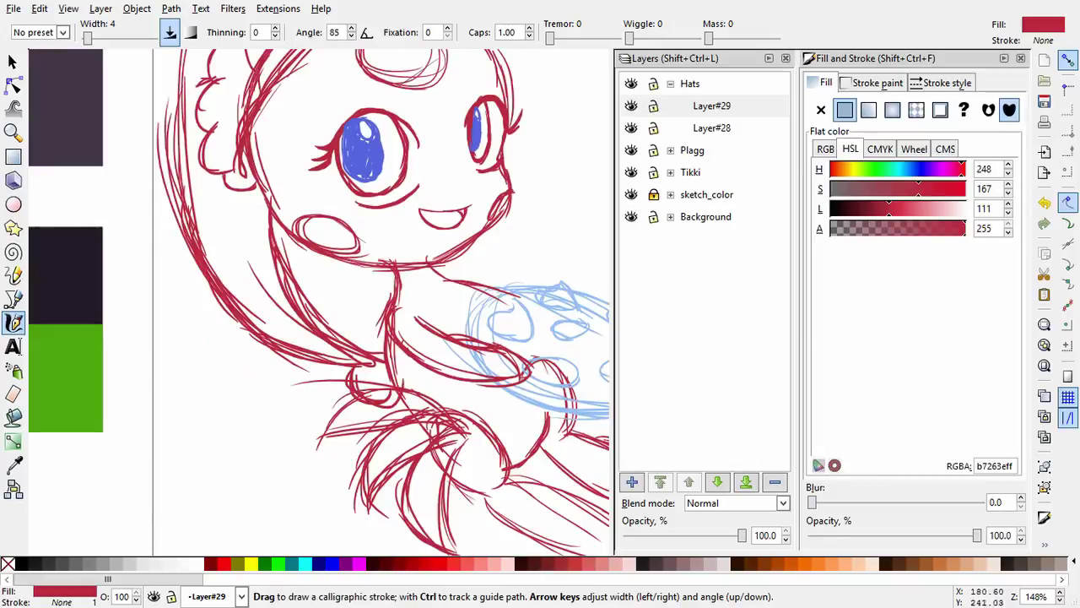
pyautogui.moveTo(361, 339); pyautogui.dragTo(401, 365)
pyautogui.moveTo(337, 338)
pyautogui.mouseDown()
pyautogui.moveTo(199, 512)
pyautogui.moveTo(324, 542)
pyautogui.moveTo(276, 512)
pyautogui.moveTo(307, 491)
pyautogui.mouseUp()
# Lock Layer#29 and the Plagg and Tikki layers, and select the hat trim strokes on Layer#28.
pyautogui.click(711, 106)
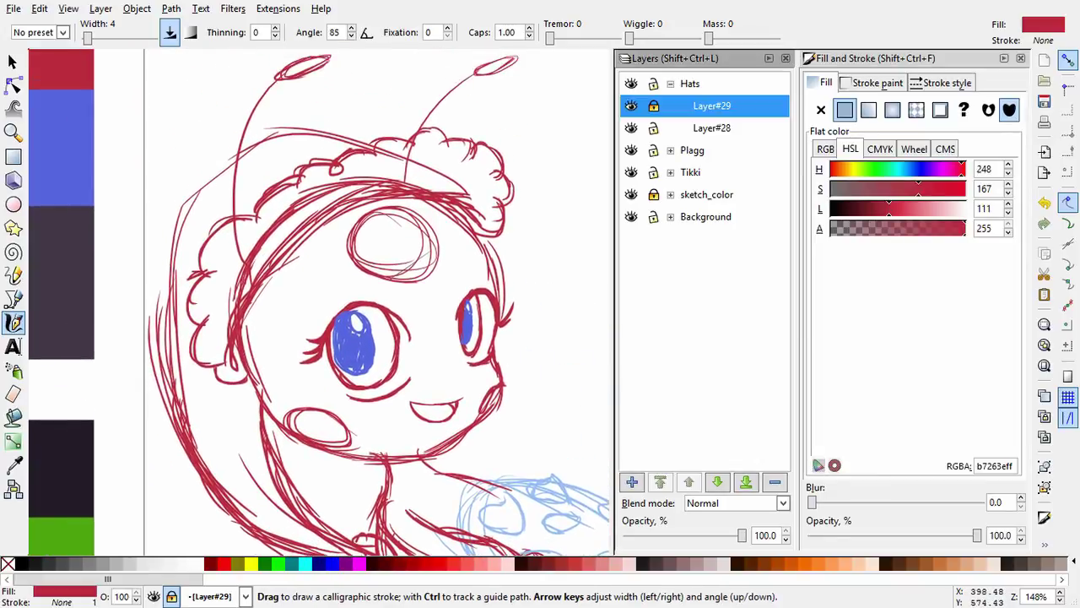
pyautogui.click(711, 128)
pyautogui.click(13, 61)
pyautogui.moveTo(126, 77); pyautogui.dragTo(574, 519)
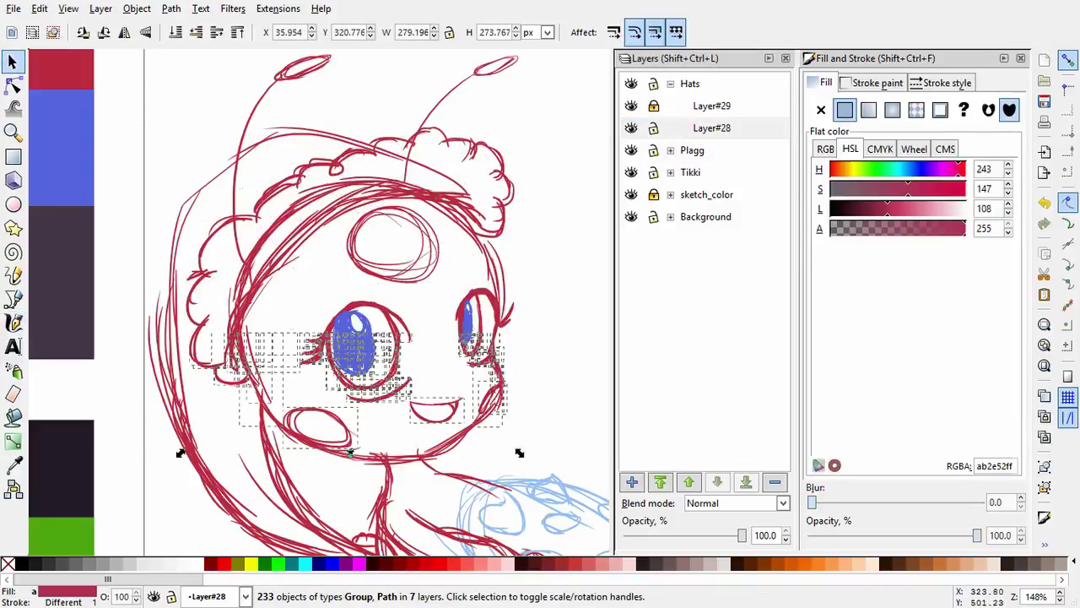
pyautogui.press('Escape')
pyautogui.moveTo(137, 105); pyautogui.dragTo(348, 277)
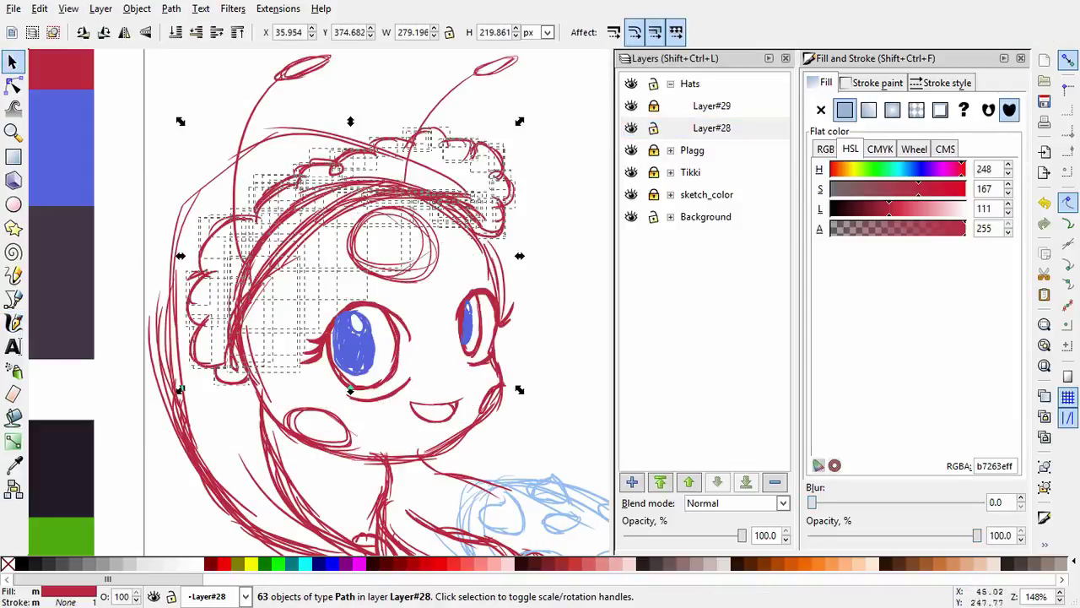
# Try dark grey, white and black fills on the hat trim strokes.
pyautogui.click(31, 563)
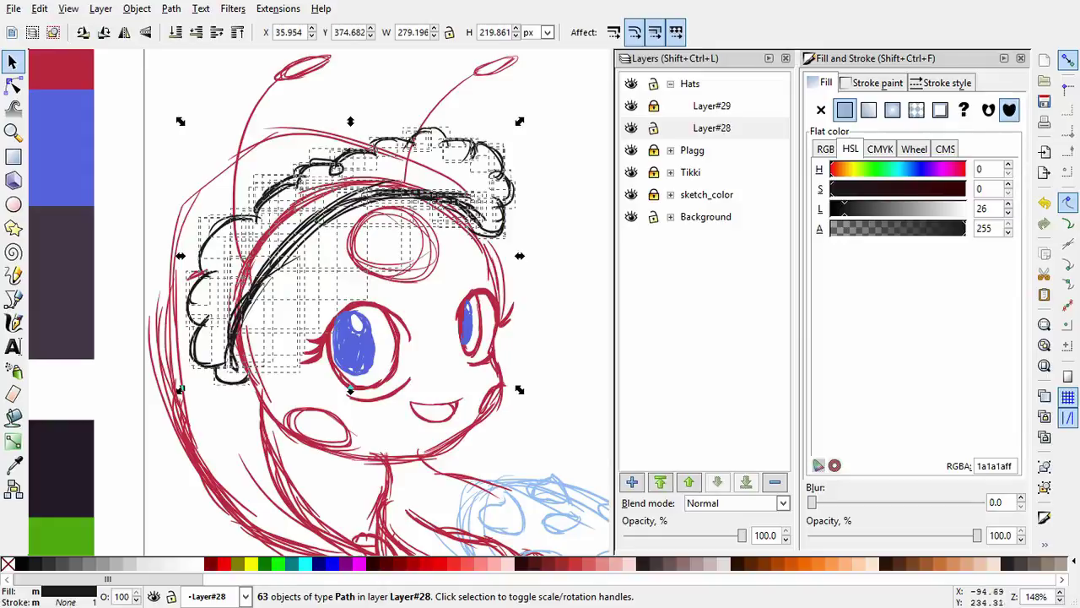
pyautogui.click(196, 563)
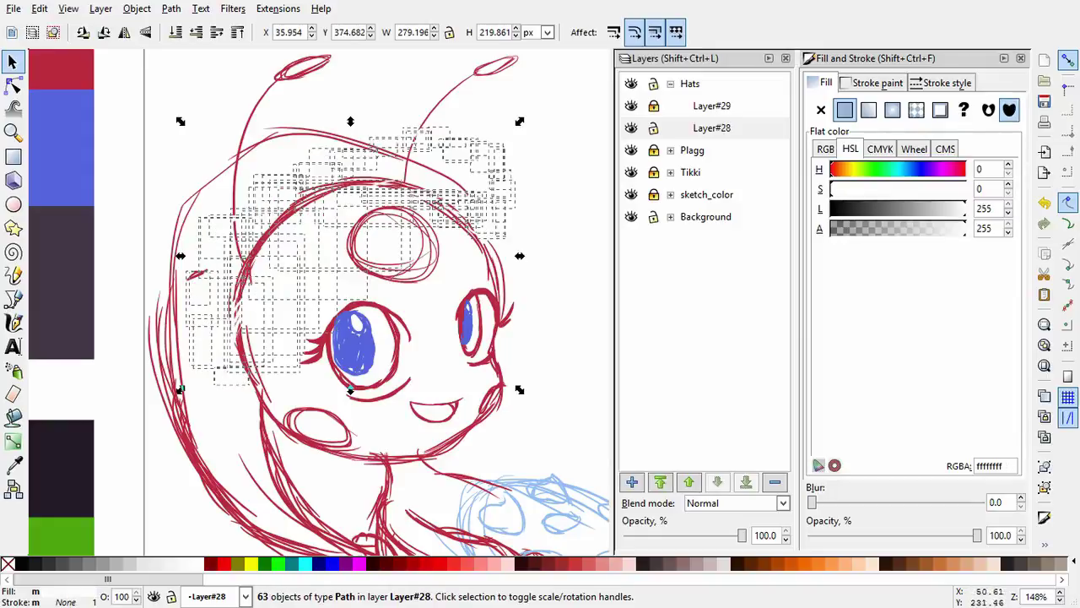
pyautogui.click(20, 564)
pyautogui.press('Escape')
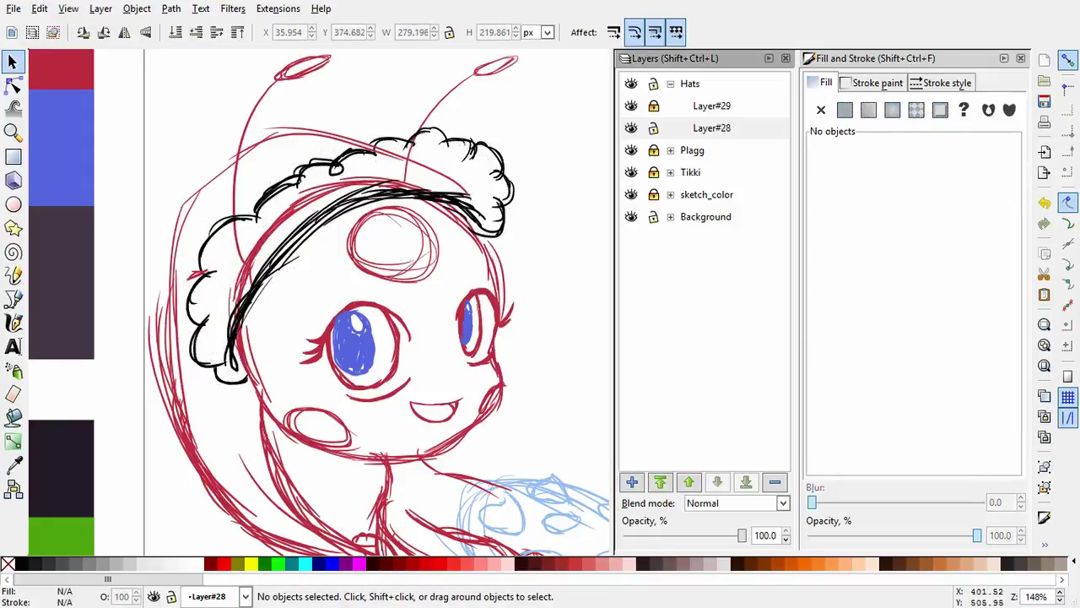
# Add a new layer above Layer#28 and make Layer#28 the current layer again.
pyautogui.click(631, 481)
pyautogui.click(711, 149)
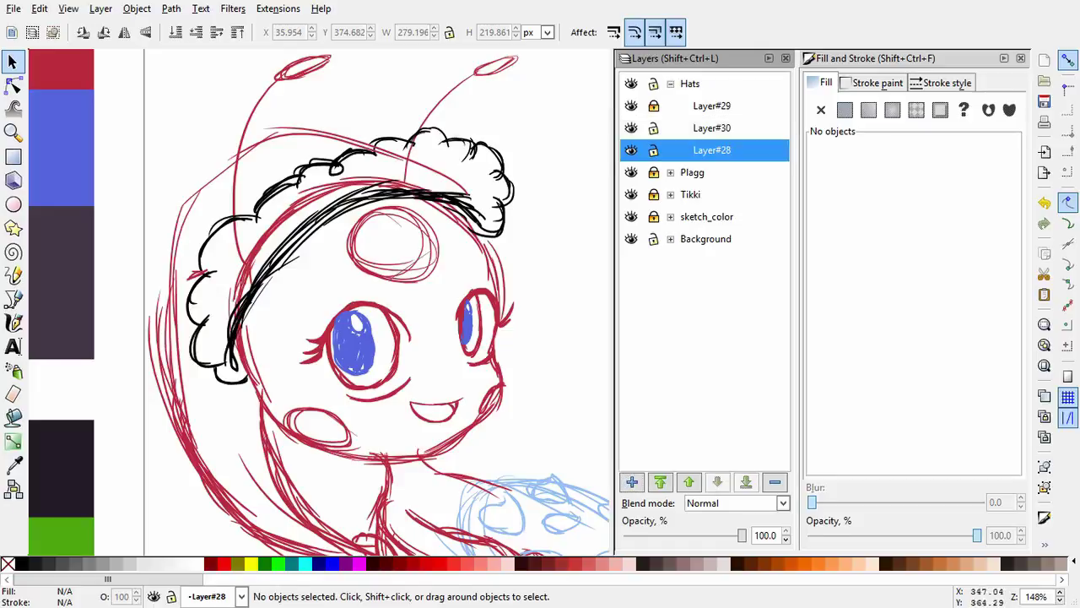
# Try several grey fills on all the hat trim strokes.
pyautogui.hotkey('ctrl', 'a')
pyautogui.click(117, 564)
pyautogui.click(88, 564)
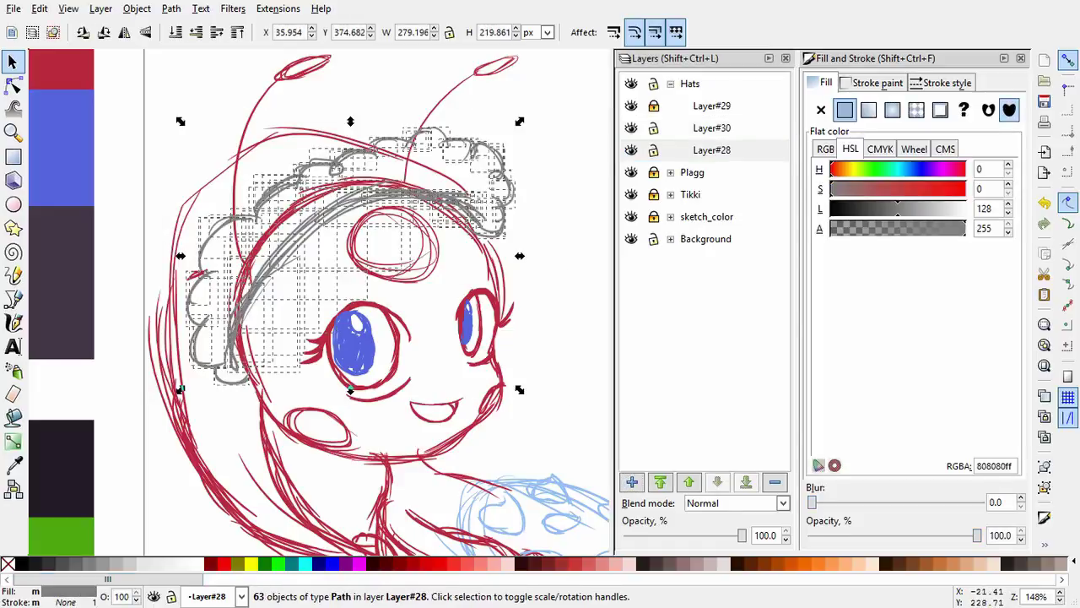
pyautogui.click(182, 564)
pyautogui.press('Escape')
# Recolour the hat trim strokes with the blue sampled from the reference swatch and set their lightness to 219.
pyautogui.moveTo(571, 458); pyautogui.dragTo(144, 92)
pyautogui.click(18, 563)
pyautogui.press('d')
pyautogui.click(60, 148)
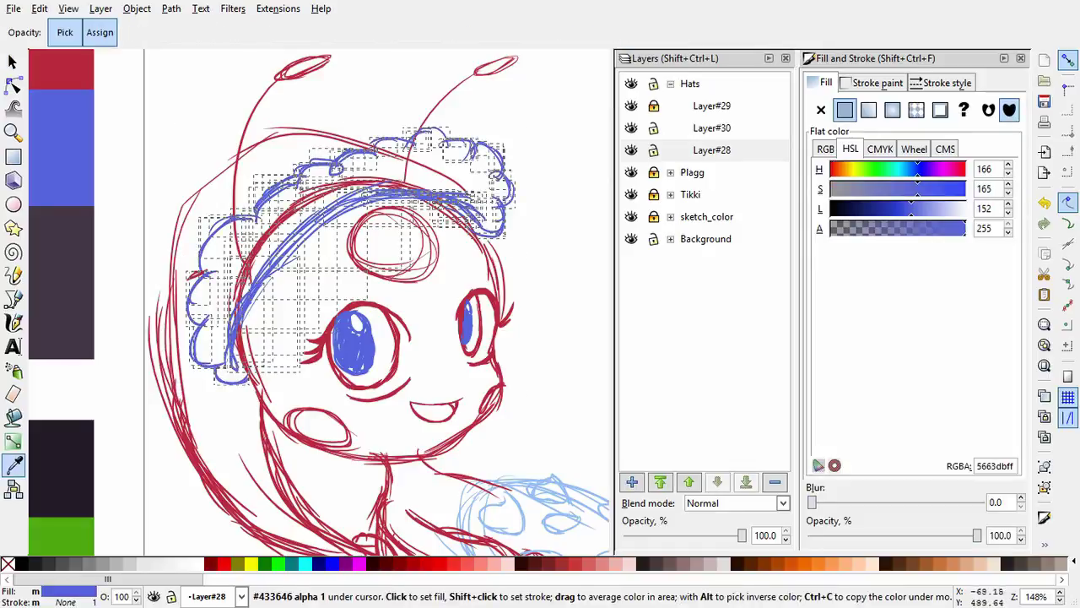
pyautogui.moveTo(61, 169); pyautogui.dragTo(61, 388)
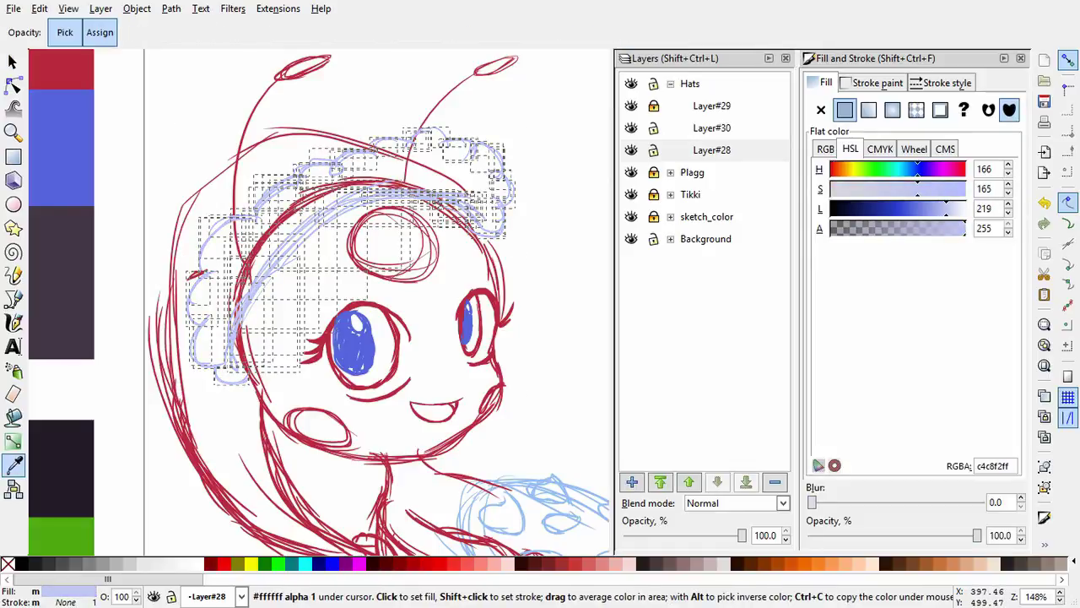
# Deselect the trim strokes, ready the Calligraphy tool, and move the empty Layer#30 below Layer#28.
pyautogui.press('c')
pyautogui.press('Escape')
pyautogui.press('pageup')
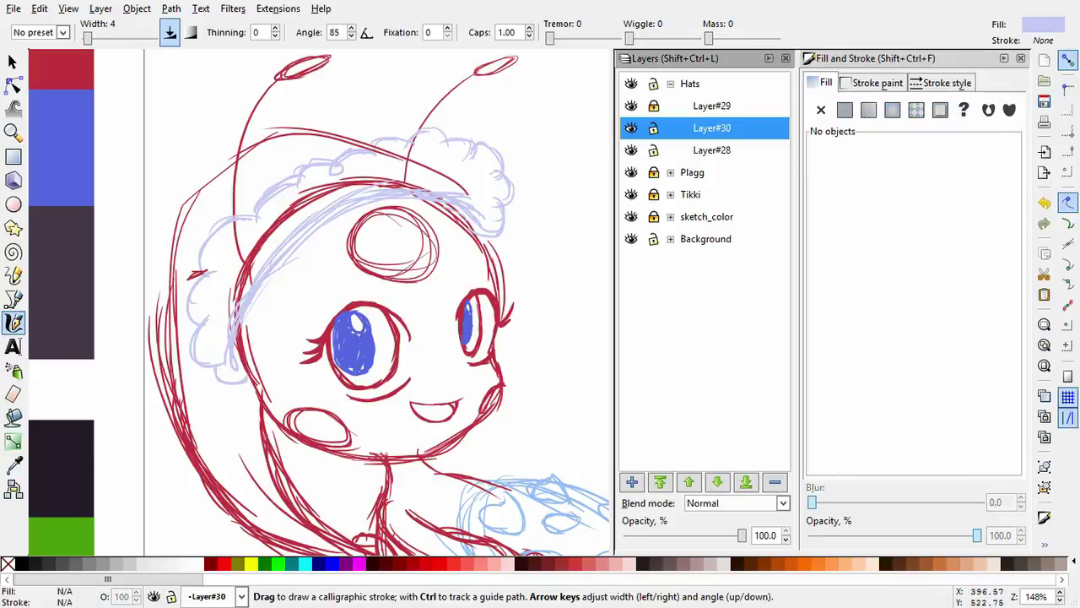
pyautogui.hotkey('shift', 'pagedown')
# Shade the hat trim on Layer#30 with light grey (e6e6e6) diagonal hatch strokes.
pyautogui.click(144, 564)
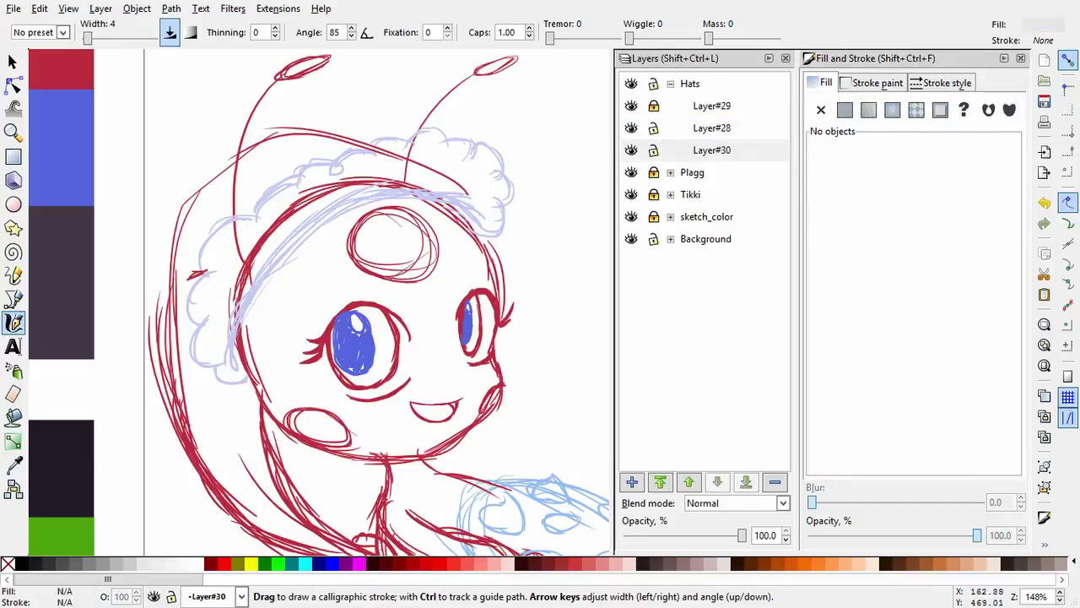
pyautogui.scroll(1, 321, 316)
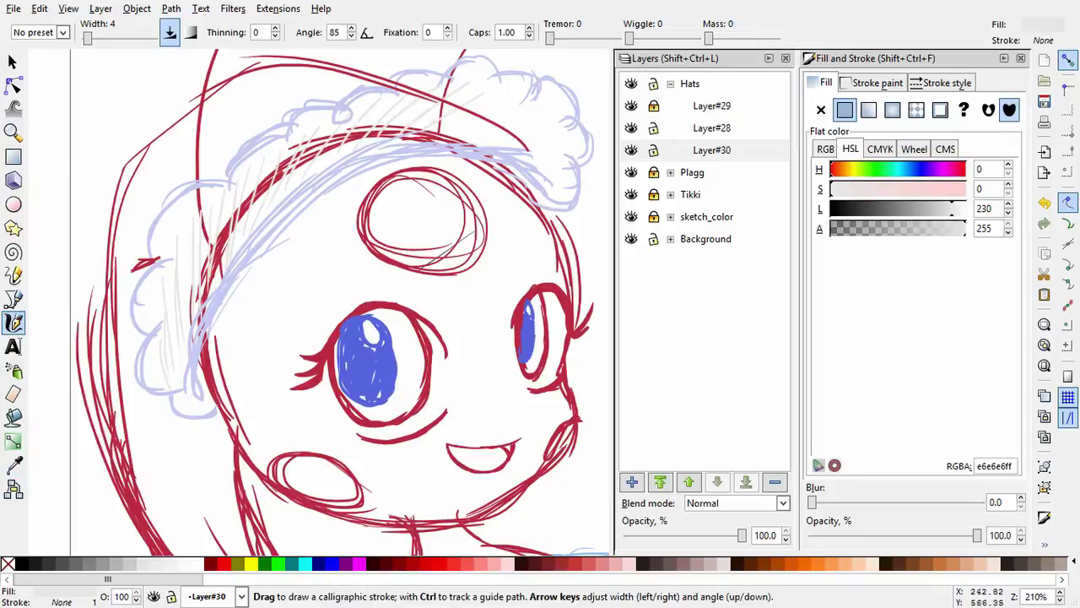
pyautogui.moveTo(449, 125); pyautogui.dragTo(506, 103)
pyautogui.press('space')
pyautogui.moveTo(543, 161)
pyautogui.mouseDown()
pyautogui.moveTo(526, 192)
pyautogui.moveTo(514, 170)
pyautogui.mouseUp()
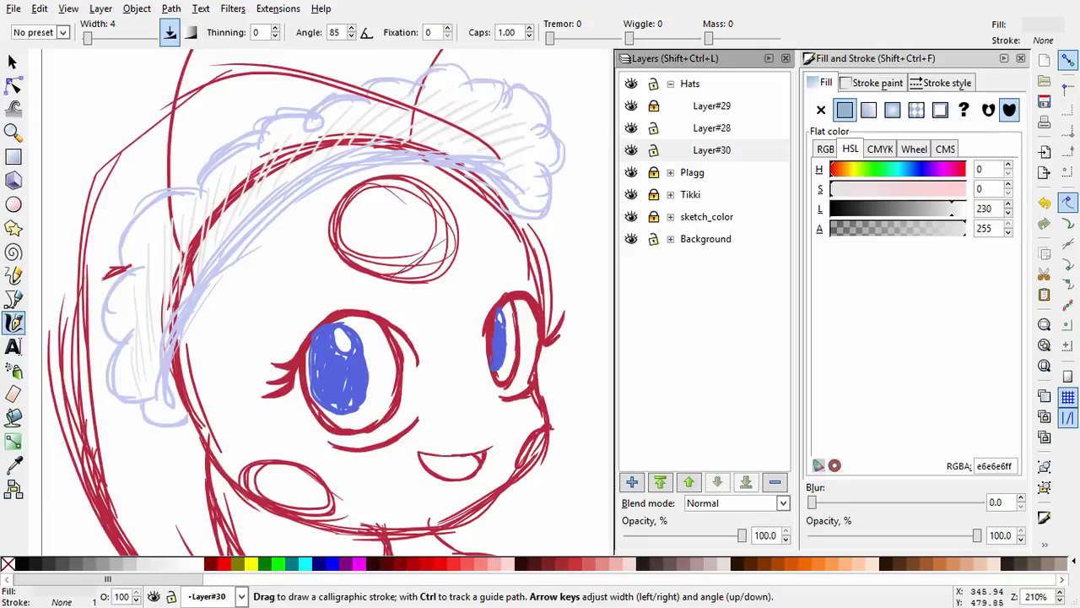
# Add a layer below the hatching and paint white strokes across the trim to cover the red lines beneath it.
pyautogui.hotkey('ctrl', 'shift', 'n')
pyautogui.moveTo(172, 286); pyautogui.dragTo(228, 206)
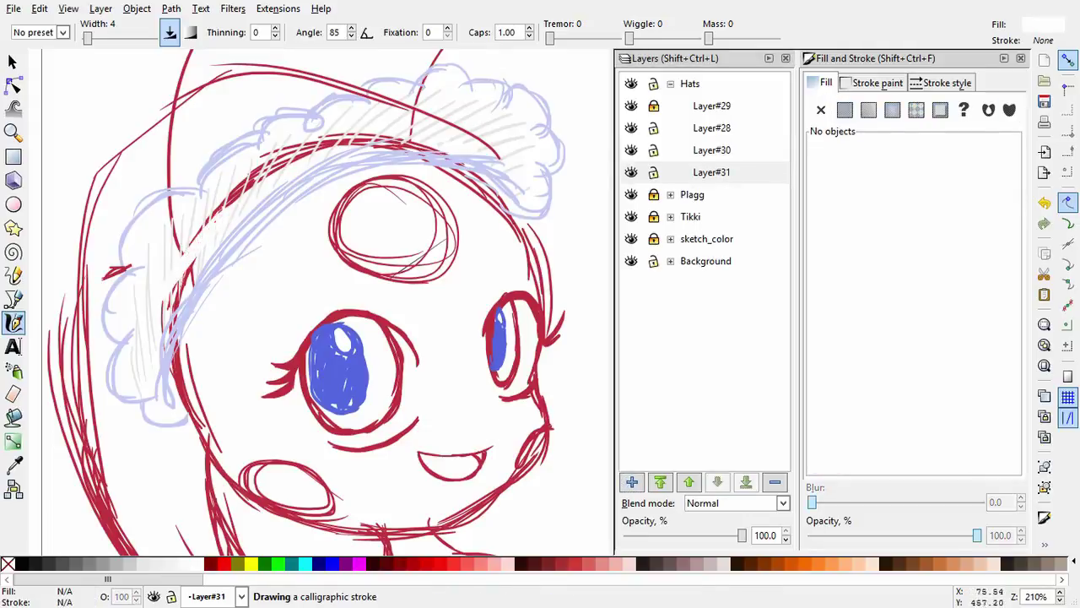
pyautogui.moveTo(165, 354); pyautogui.dragTo(211, 211)
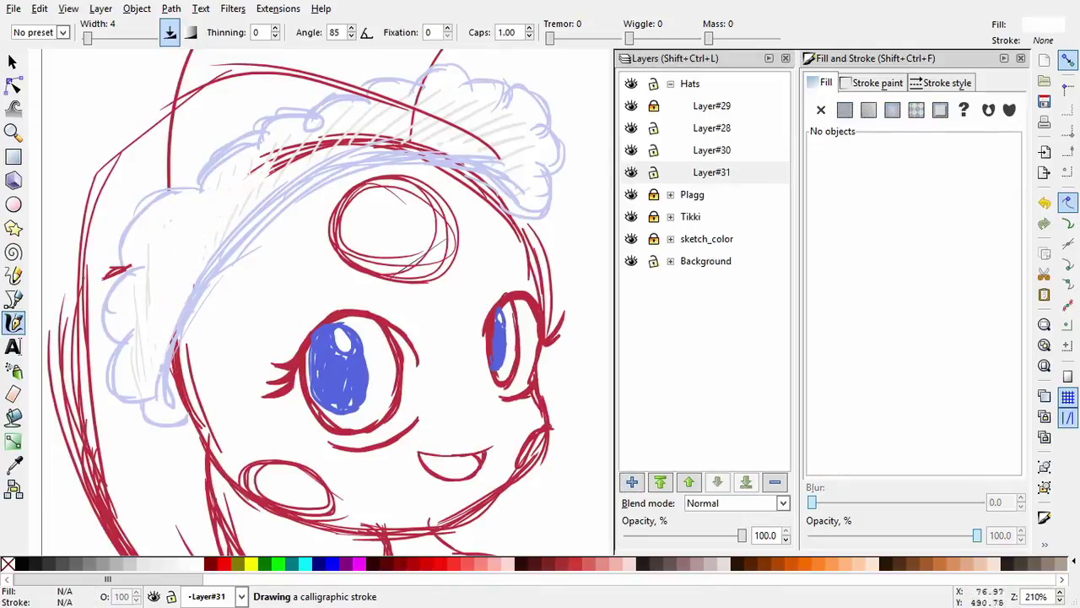
pyautogui.moveTo(253, 173)
pyautogui.mouseDown()
pyautogui.moveTo(346, 126)
pyautogui.moveTo(435, 135)
pyautogui.mouseUp()
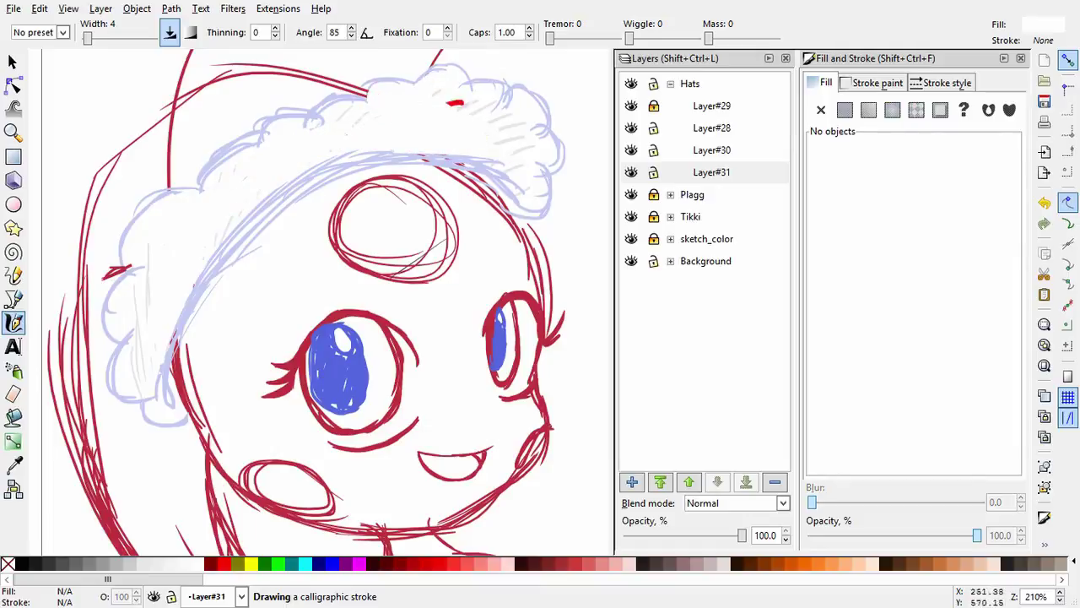
pyautogui.moveTo(422, 165); pyautogui.dragTo(506, 84)
# Move the hat outline layer, Layer#29, below Layer#31 and make Layer#31 the current layer.
pyautogui.press('-')
pyautogui.press('-')
pyautogui.moveTo(338, 338); pyautogui.dragTo(426, 323)
pyautogui.click(711, 172)
pyautogui.click(712, 106)
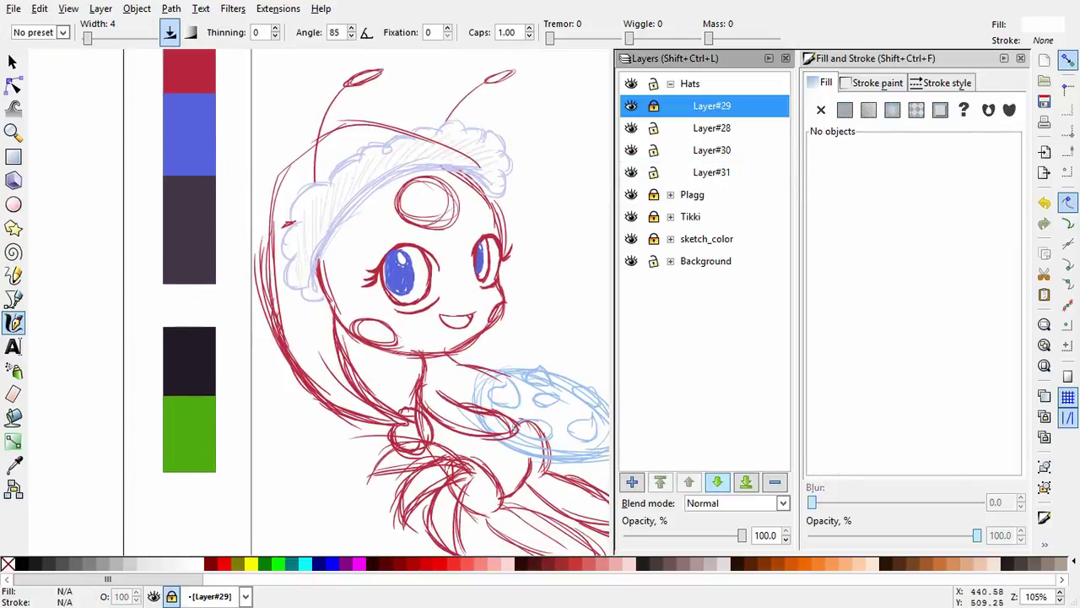
pyautogui.hotkey('ctrl', 'shift', 'pagedown')
pyautogui.hotkey('ctrl', 'shift', 'pagedown')
pyautogui.hotkey('ctrl', 'shift', 'pagedown')
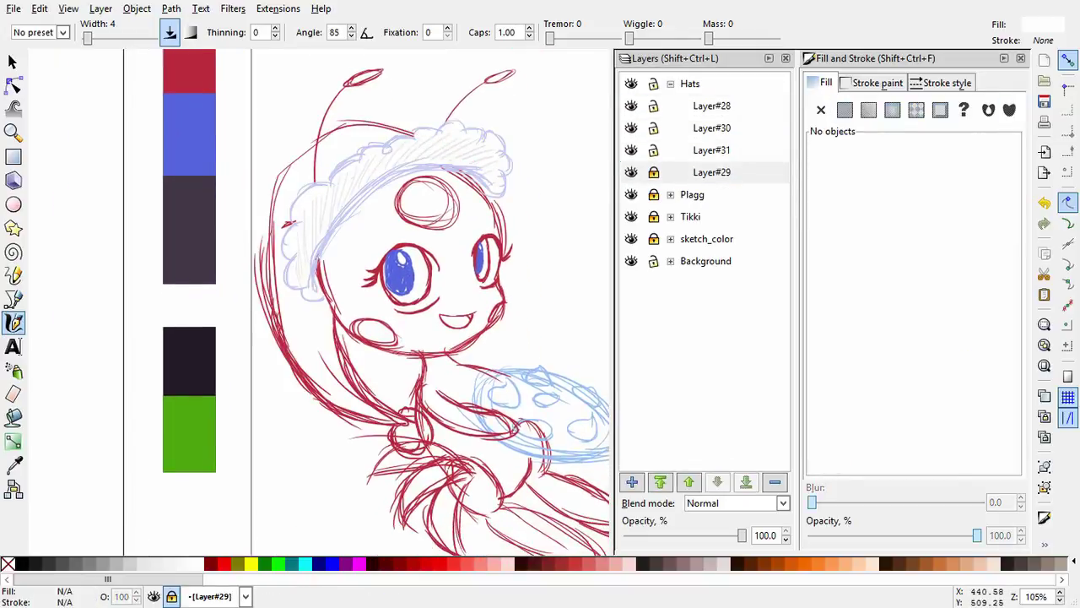
pyautogui.hotkey('ctrl', 'shift', 'pageup')
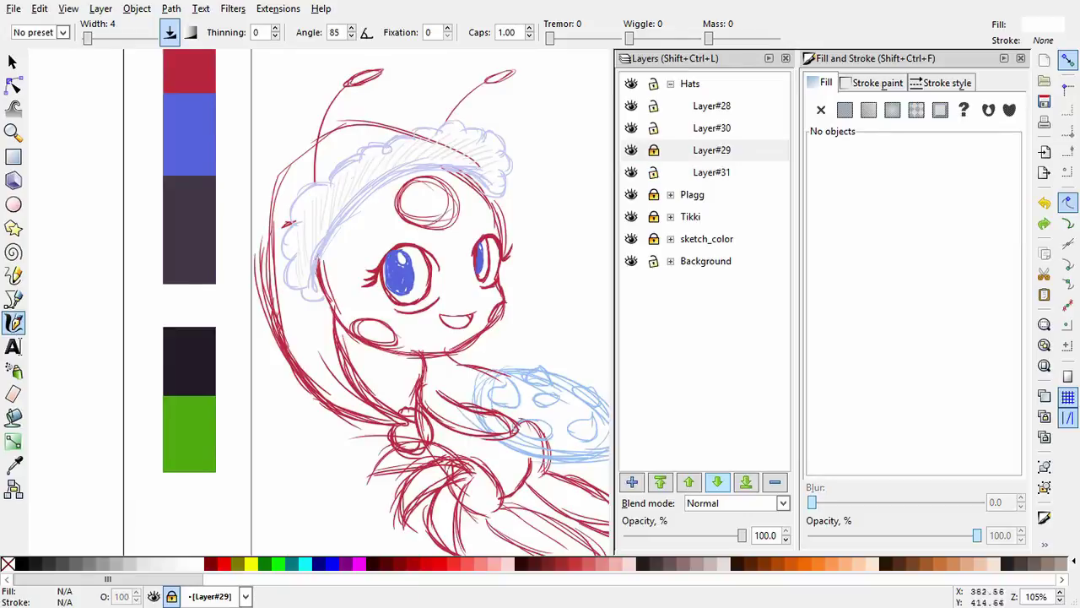
pyautogui.hotkey('ctrl', 'shift', 'pagedown')
pyautogui.hotkey('ctrl', 'pageup')
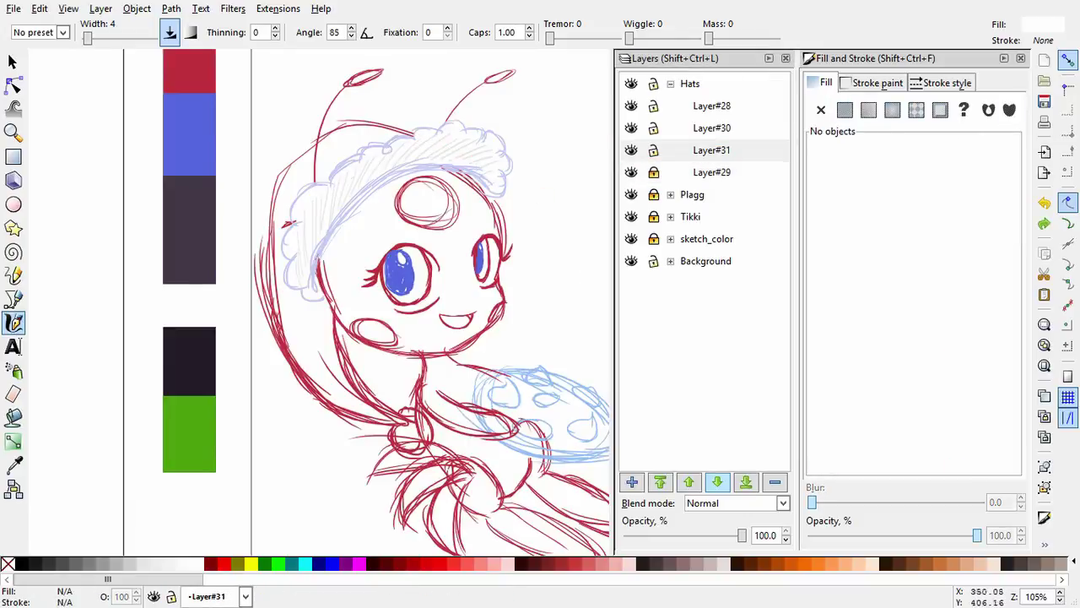
# Show Tikki's ink_colors layer, unlock the sketch group and expand it to list its sublayers.
pyautogui.moveTo(363, 304)
pyautogui.mouseDown()
pyautogui.moveTo(277, 324)
pyautogui.moveTo(224, 300)
pyautogui.moveTo(213, 273)
pyautogui.mouseUp()
pyautogui.hotkey('ctrl', 'shift', 'l')
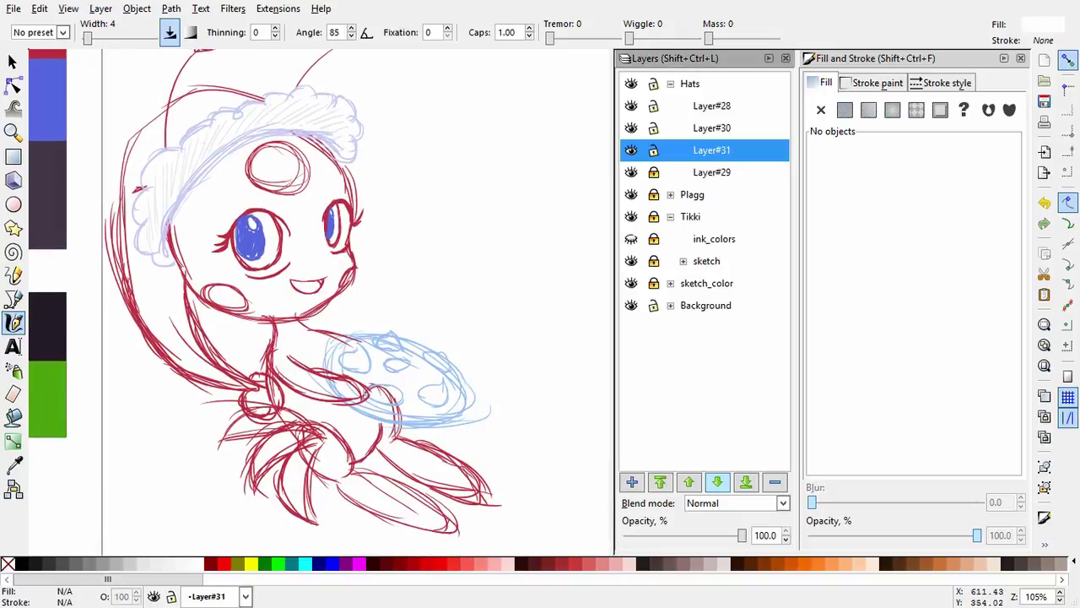
pyautogui.click(631, 238)
pyautogui.click(683, 260)
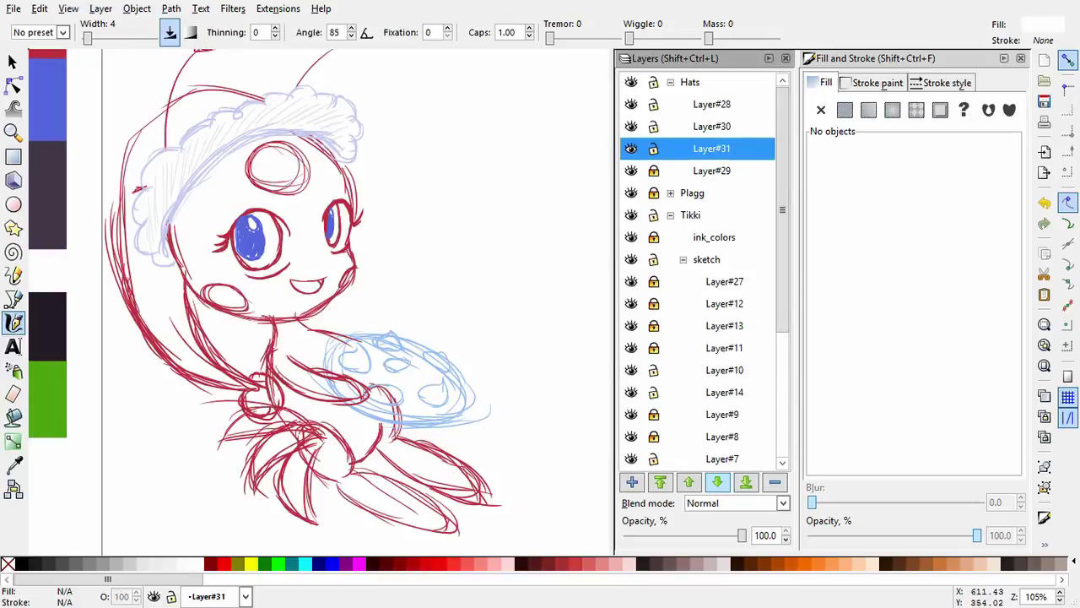
pyautogui.scroll(-4, 701, 270)
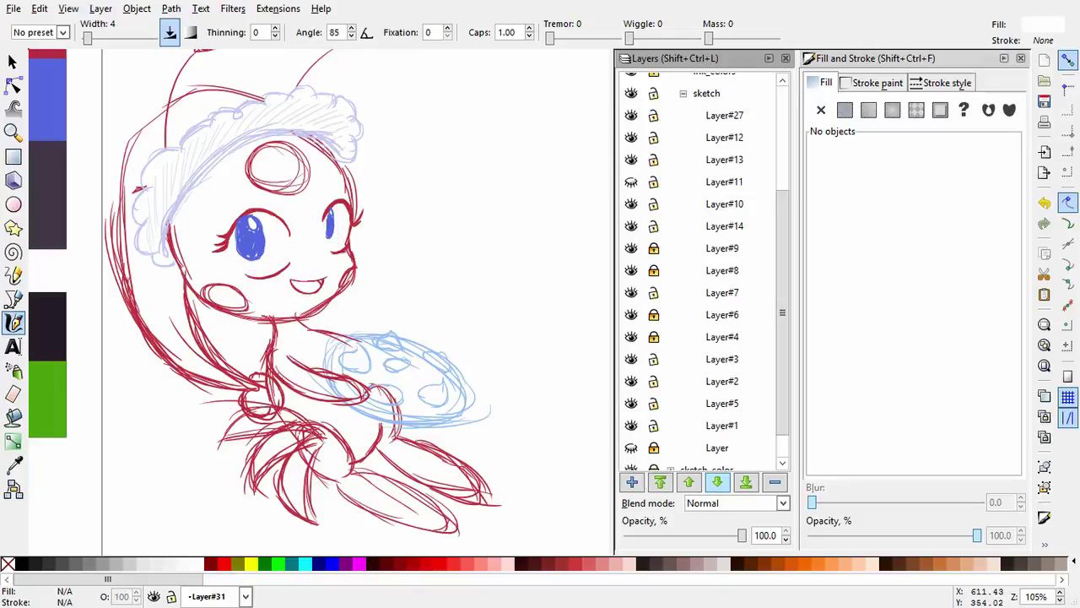
# Unlock the Tikki sketch sublayers and toggle the visibility of Layer#7 and Layer#4 to identify which lines each holds.
pyautogui.click(653, 248)
pyautogui.click(653, 270)
pyautogui.click(630, 292)
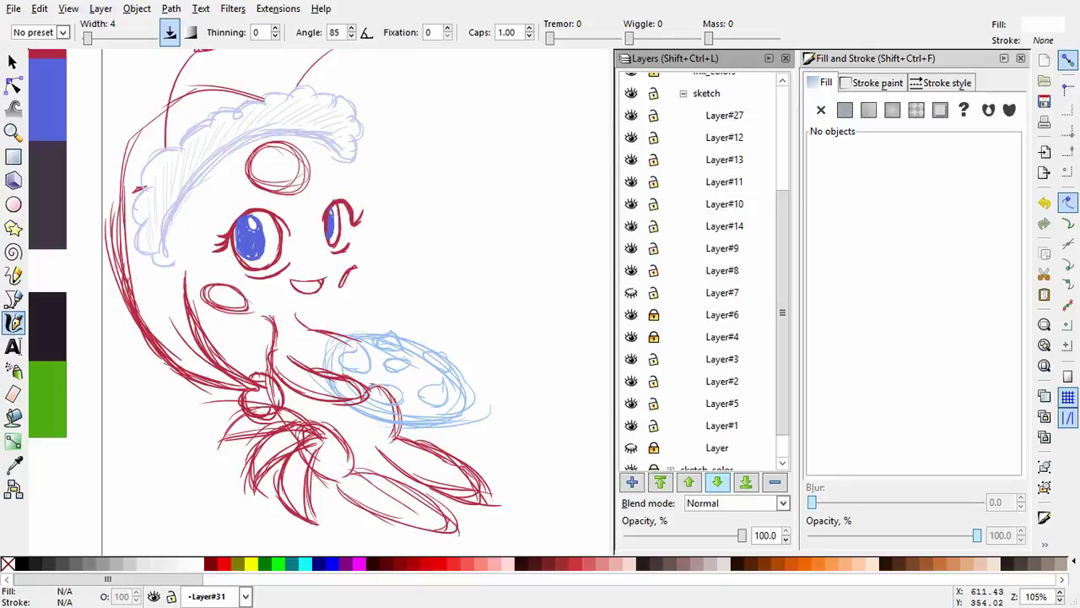
pyautogui.click(630, 292)
pyautogui.click(631, 336)
pyautogui.click(631, 337)
# Add a layer above Layer#4 in the Tikki sketch and paint white strokes over the red lines overlapping the lower body.
pyautogui.click(723, 337)
pyautogui.click(632, 482)
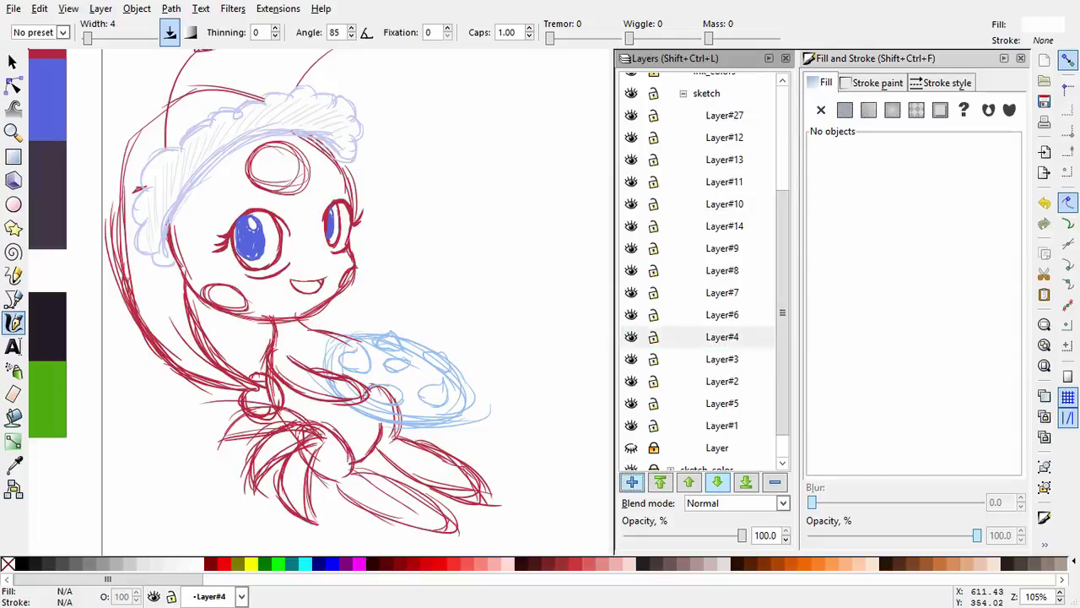
pyautogui.scroll(2, 492, 287)
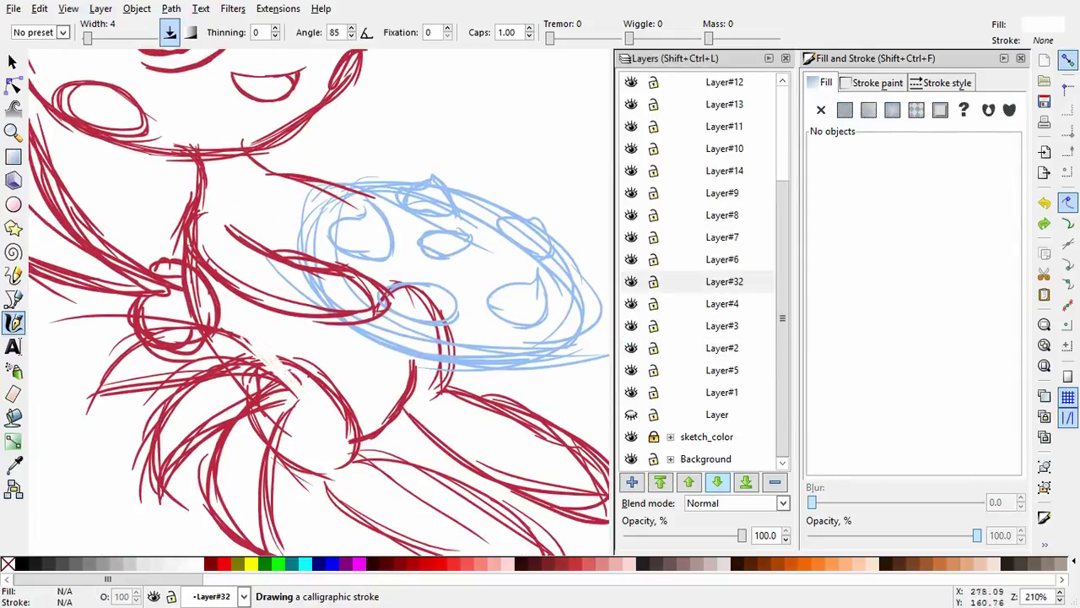
pyautogui.moveTo(287, 354); pyautogui.dragTo(241, 403)
pyautogui.moveTo(215, 333); pyautogui.dragTo(218, 308)
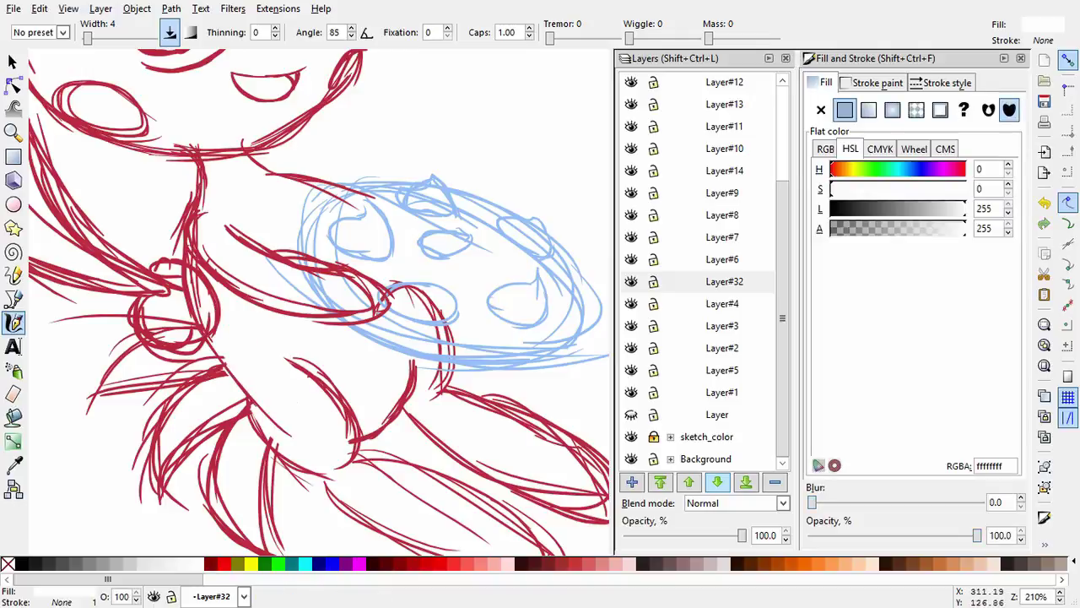
pyautogui.moveTo(337, 253); pyautogui.dragTo(383, 452)
pyautogui.scroll(-2, 319, 302)
pyautogui.press('Escape')
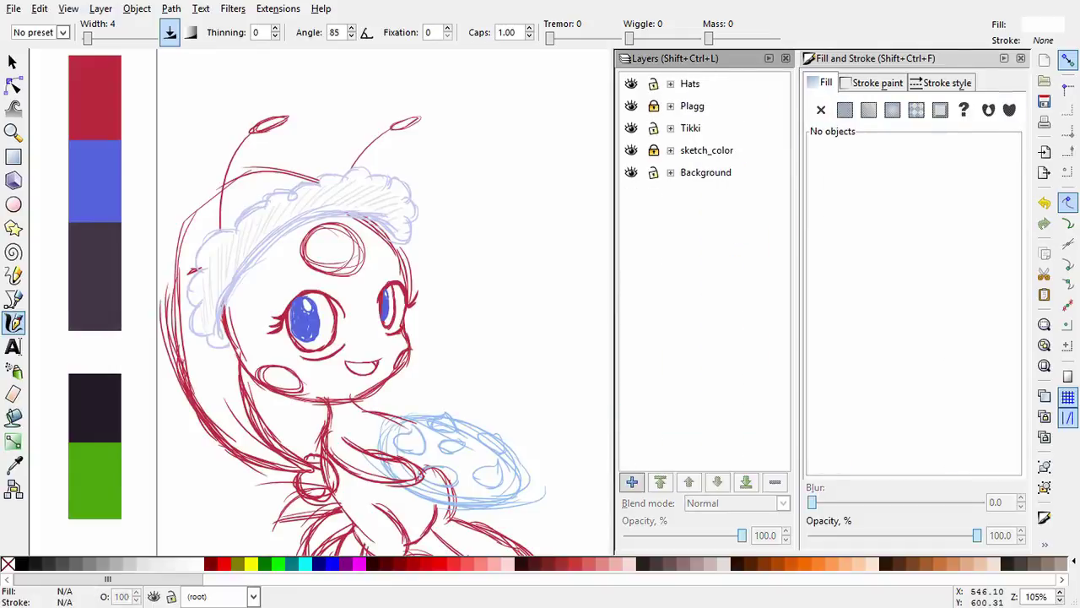
# Make Layer#30 in the Hats group current and pick the dark purple-grey swatch (433646) as the calligraphy fill.
pyautogui.hotkey('ctrl', 'pagedown')
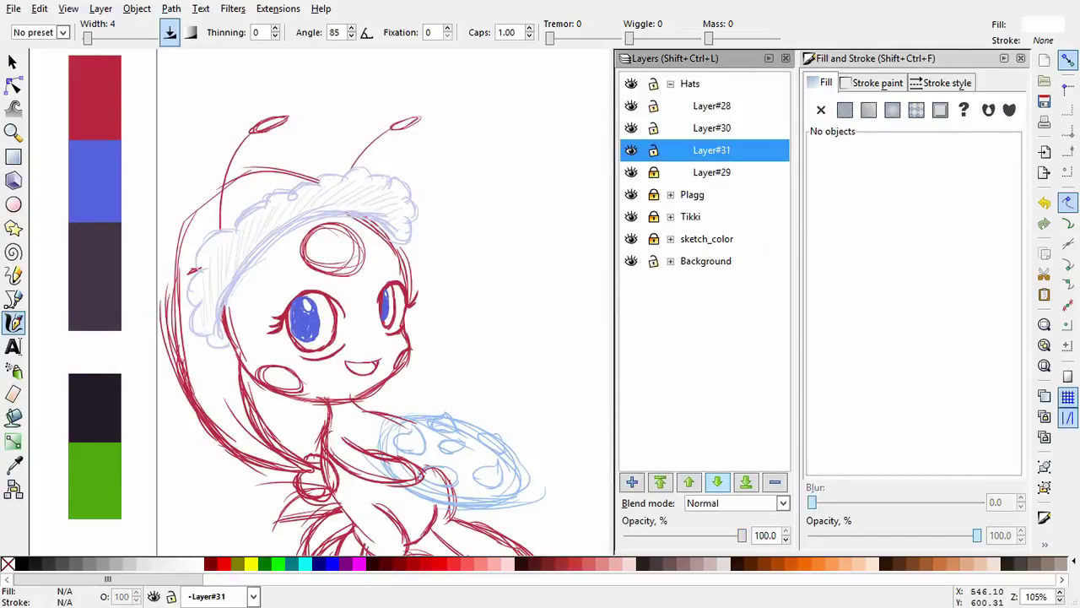
pyautogui.click(154, 596)
pyautogui.hotkey('ctrl', 'z')
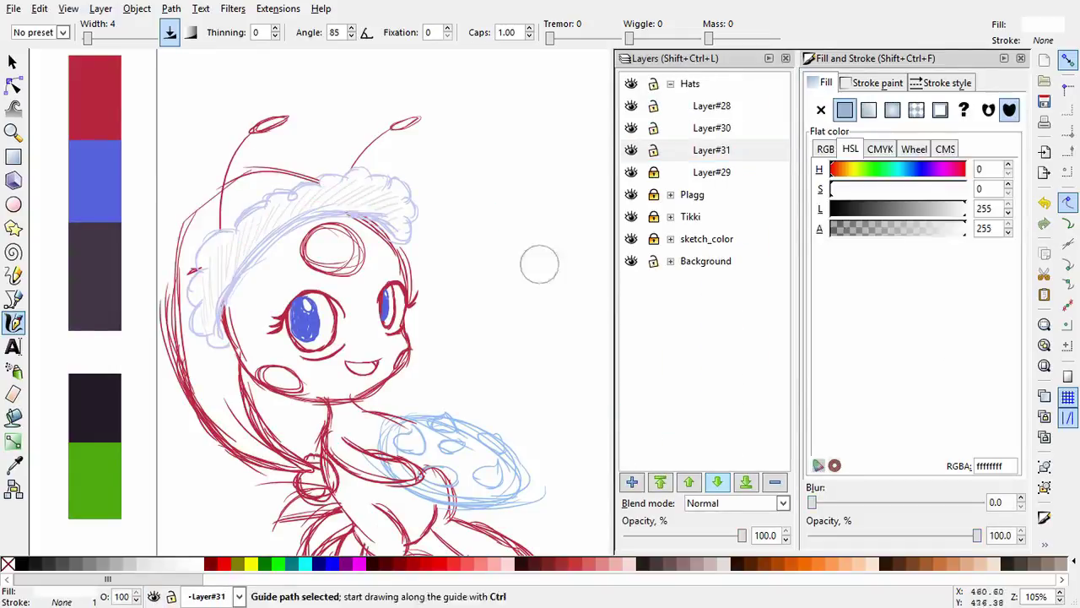
pyautogui.hotkey('ctrl', 'pageup')
pyautogui.press('d')
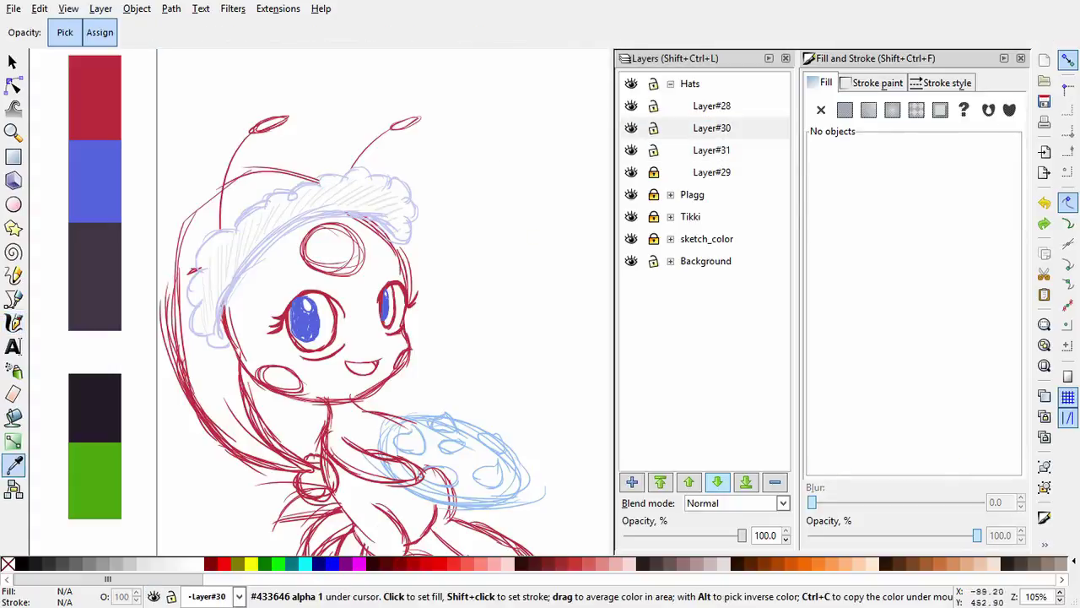
pyautogui.click(95, 278)
# Hatch the forehead spot and both cheek spots with dark purple-grey strokes, and undo these strokes.
pyautogui.scroll(3, 357, 278)
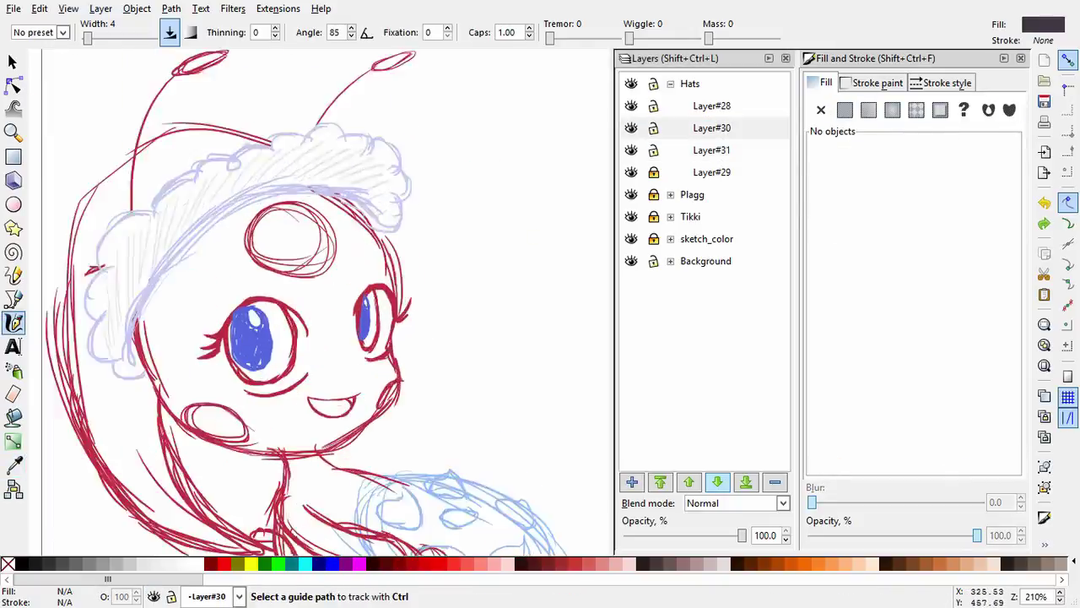
pyautogui.moveTo(357, 279)
pyautogui.mouseDown()
pyautogui.moveTo(411, 233)
pyautogui.moveTo(433, 101)
pyautogui.mouseUp()
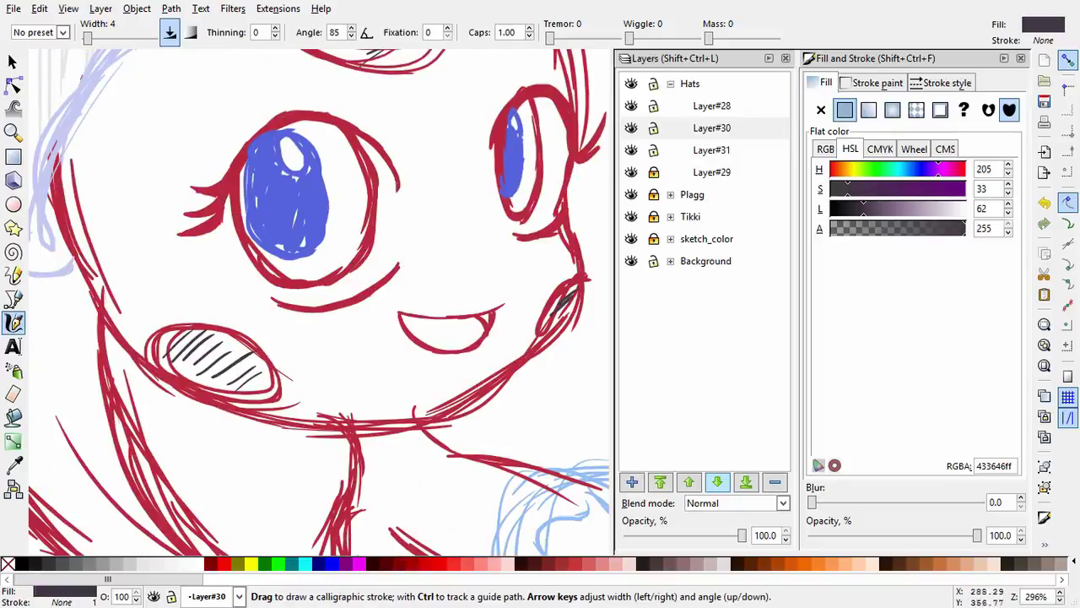
pyautogui.scroll(-4, 555, 320)
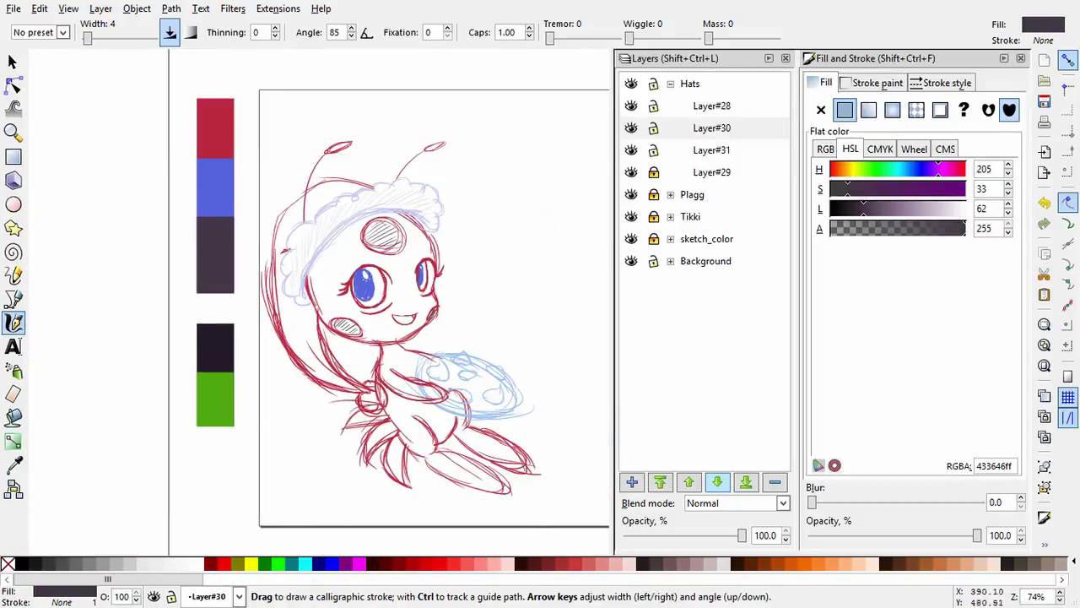
pyautogui.press('Escape')
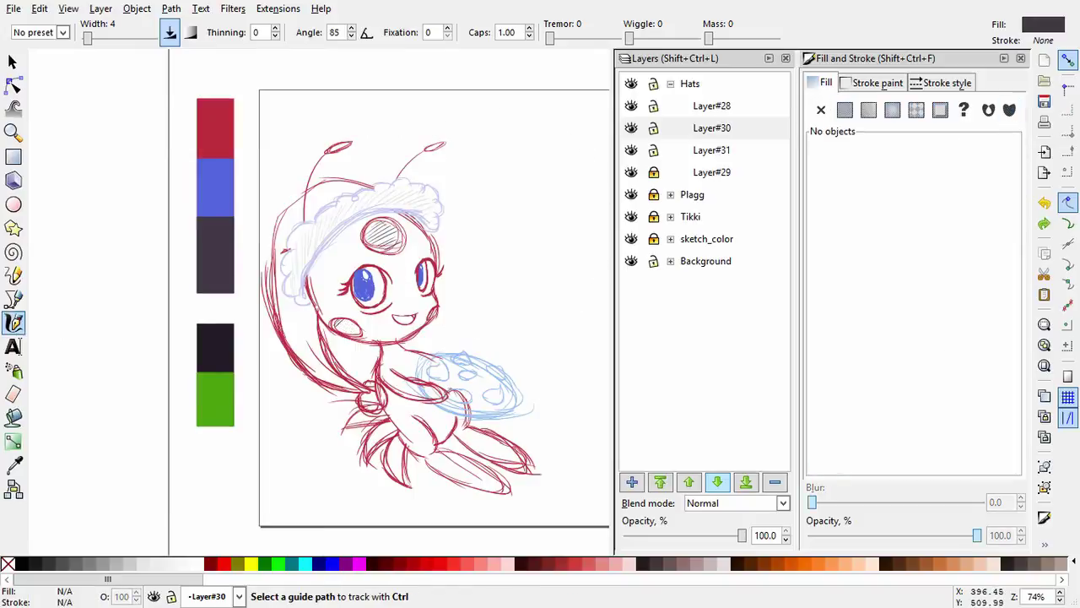
pyautogui.scroll(4, 447, 241)
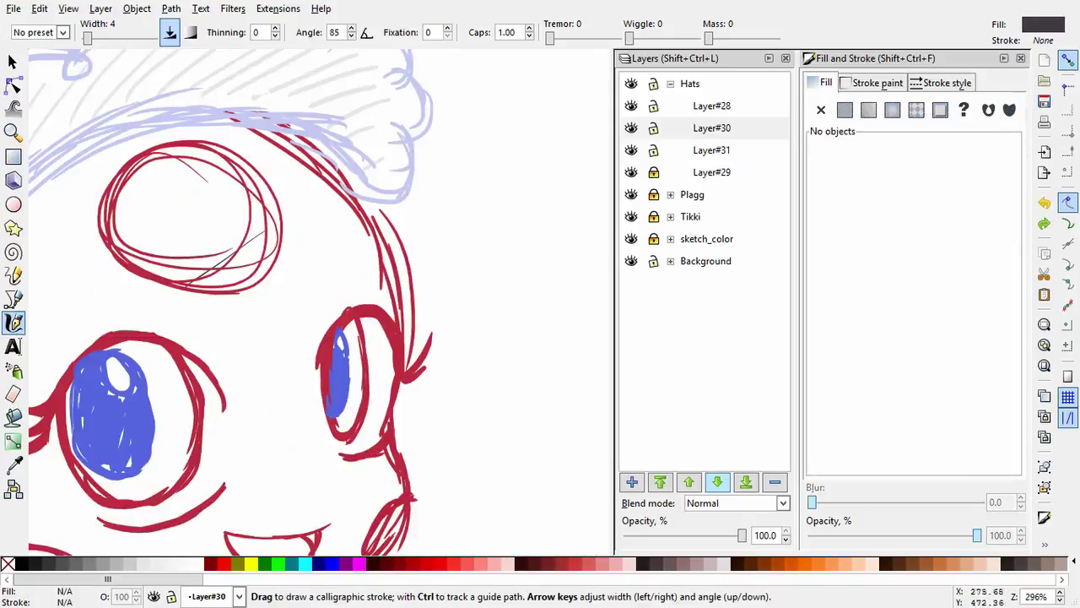
# Hatch the forehead spot and the cheek spots on Layer#30 with closely spaced diagonal dark strokes (433646).
pyautogui.click(631, 127)
pyautogui.moveTo(173, 157); pyautogui.dragTo(120, 203)
pyautogui.moveTo(203, 160)
pyautogui.mouseDown()
pyautogui.moveTo(119, 221)
pyautogui.moveTo(122, 237)
pyautogui.mouseUp()
pyautogui.moveTo(240, 177); pyautogui.dragTo(135, 246)
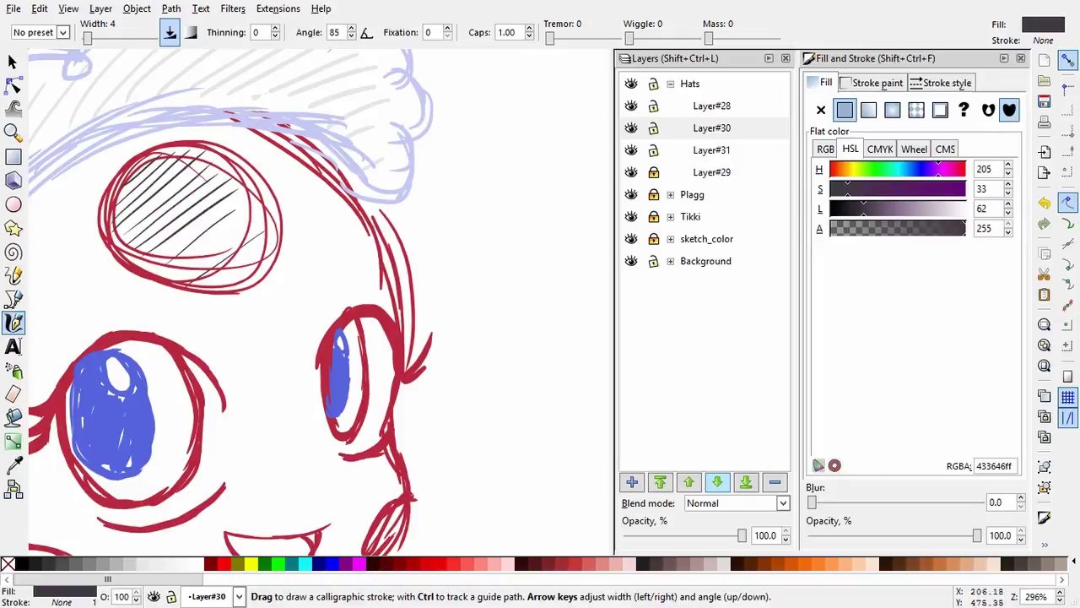
pyautogui.moveTo(249, 198); pyautogui.dragTo(161, 263)
pyautogui.moveTo(253, 196)
pyautogui.mouseDown()
pyautogui.moveTo(173, 260)
pyautogui.moveTo(202, 268)
pyautogui.moveTo(350, 64)
pyautogui.mouseUp()
pyautogui.moveTo(157, 351); pyautogui.dragTo(133, 390)
pyautogui.moveTo(169, 352)
pyautogui.mouseDown()
pyautogui.moveTo(145, 395)
pyautogui.moveTo(165, 400)
pyautogui.mouseUp()
pyautogui.moveTo(196, 359)
pyautogui.mouseDown()
pyautogui.moveTo(176, 401)
pyautogui.moveTo(196, 409)
pyautogui.mouseUp()
pyautogui.moveTo(224, 373); pyautogui.dragTo(216, 412)
pyautogui.moveTo(203, 359); pyautogui.dragTo(188, 405)
pyautogui.press('-')
pyautogui.press('-')
pyautogui.press('-')
pyautogui.press('-')
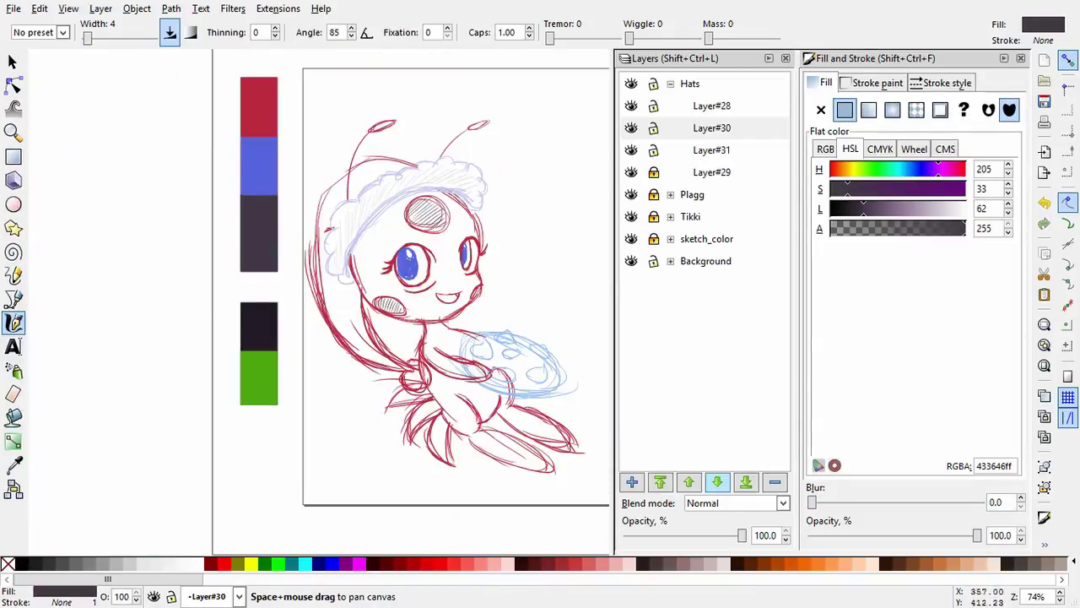
# Select the dark hatching on the forehead and cheek spots and recolour it with the red palette swatch.
pyautogui.press('s')
pyautogui.hotkey('ctrl', 'a')
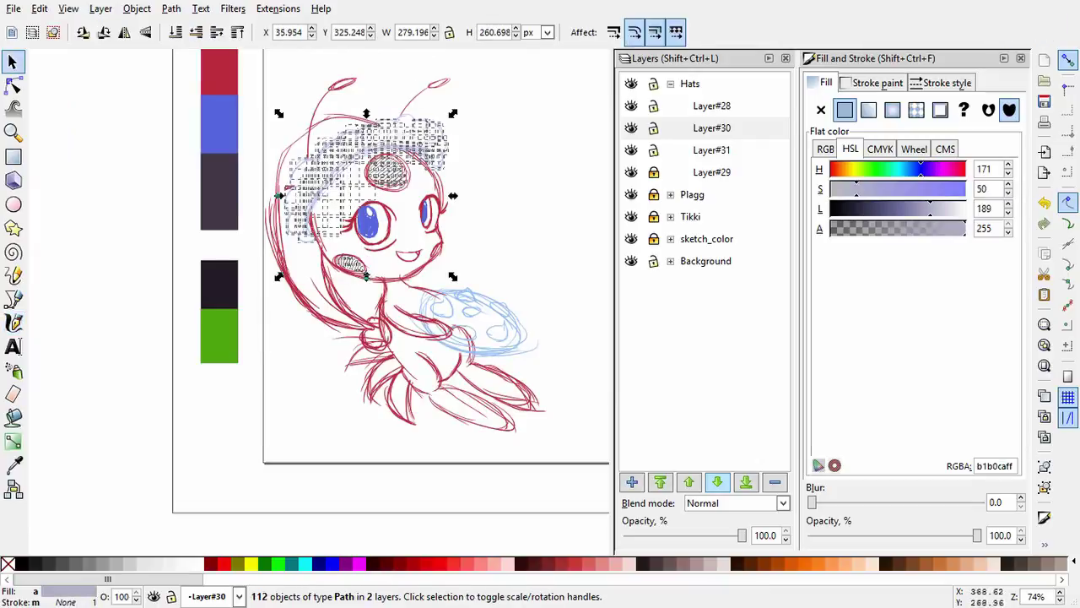
pyautogui.moveTo(321, 253); pyautogui.dragTo(371, 278)
pyautogui.moveTo(436, 144); pyautogui.dragTo(352, 209)
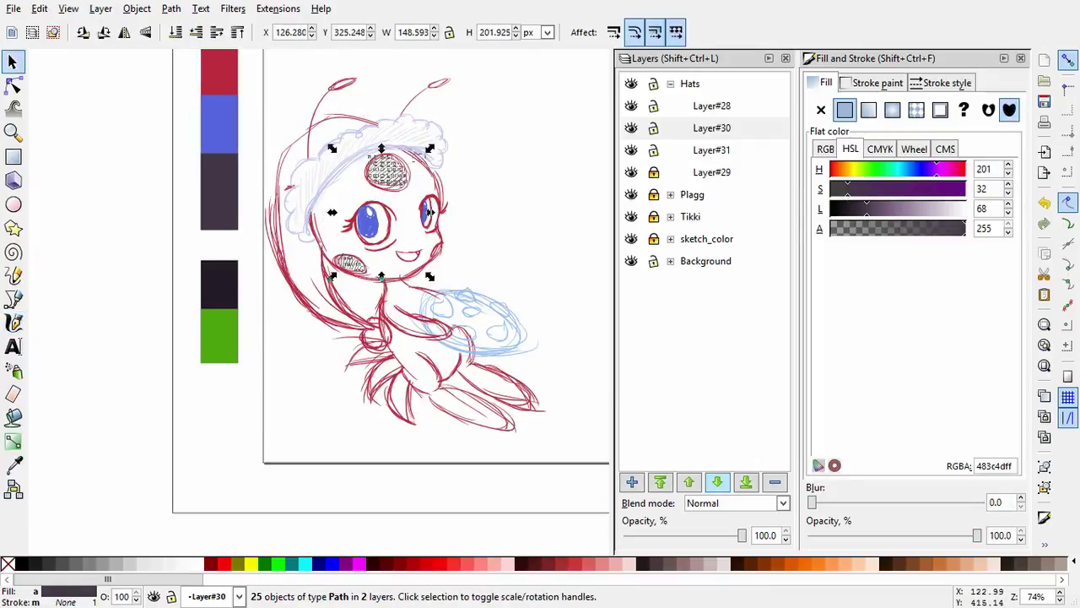
pyautogui.press('d')
pyautogui.click(219, 71)
pyautogui.press('d')
pyautogui.press('Escape')
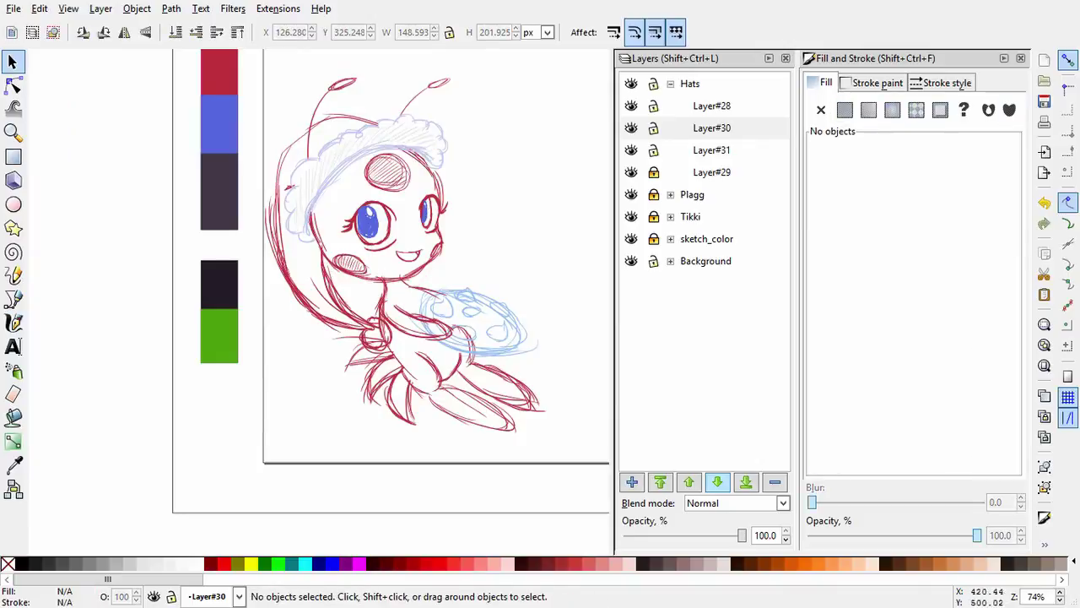
# Add a layer above Layer#30 and shade the hat area behind the trim with red (b7263e) hatch strokes.
pyautogui.press('space')
pyautogui.scroll(2, 446, 135)
pyautogui.scroll(-2, 338, 304)
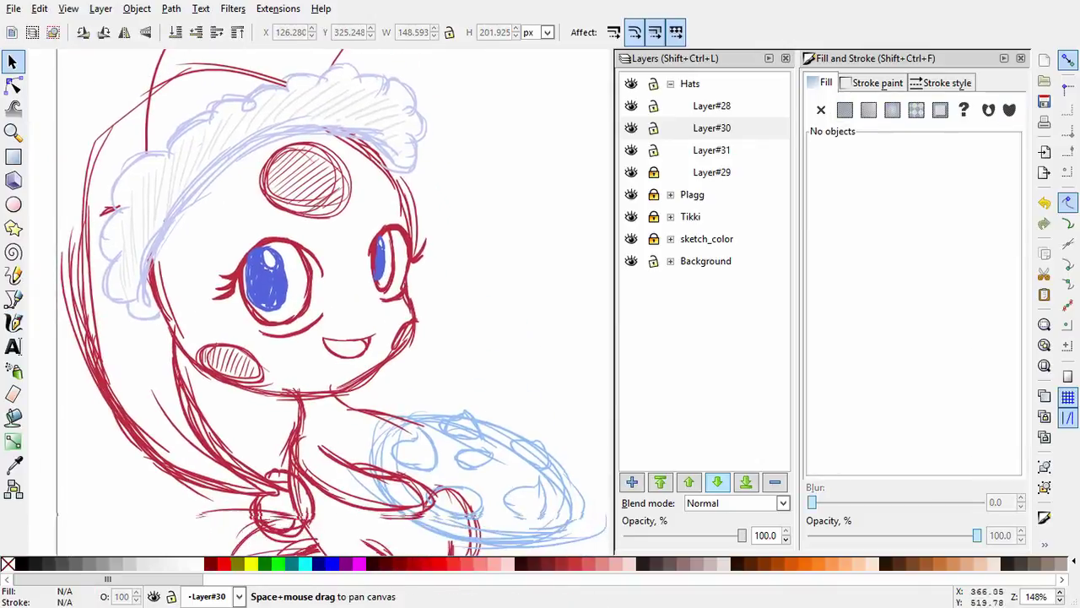
pyautogui.scroll(-2, 338, 304)
pyautogui.scroll(2, 338, 304)
pyautogui.scroll(1, 337, 303)
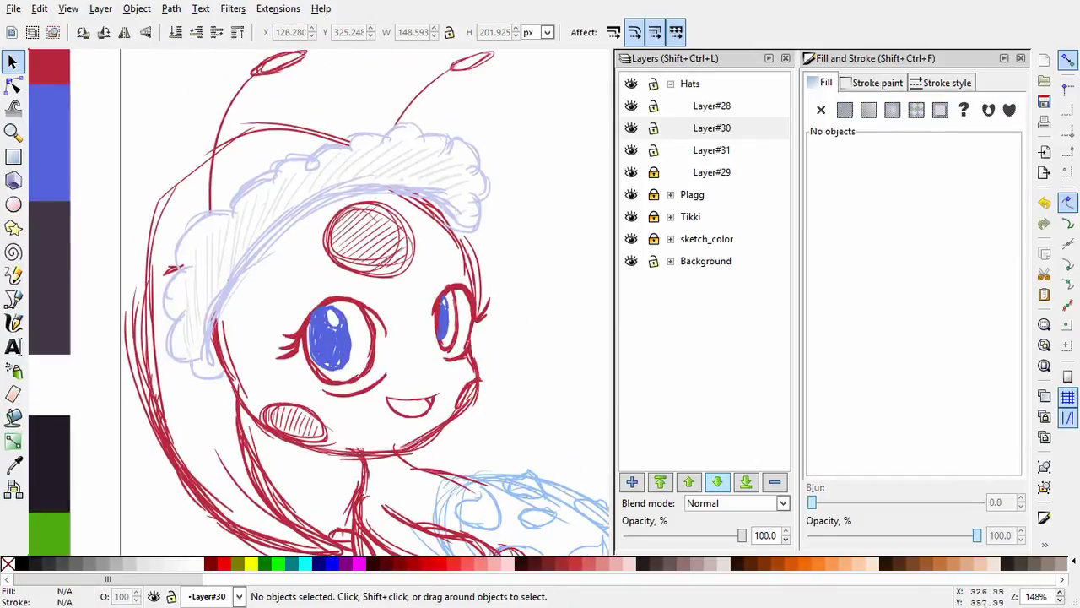
pyautogui.hotkey('ctrl', 'shift', 'n')
pyautogui.press('c')
pyautogui.moveTo(180, 194); pyautogui.dragTo(278, 142)
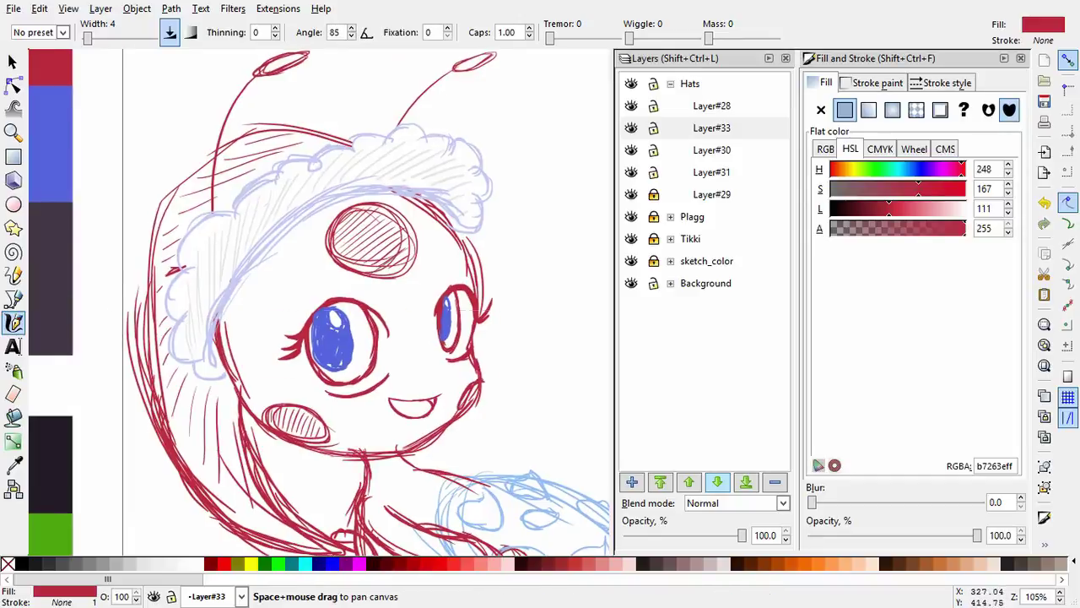
pyautogui.scroll(-3, 344, 273)
pyautogui.scroll(3, 405, 268)
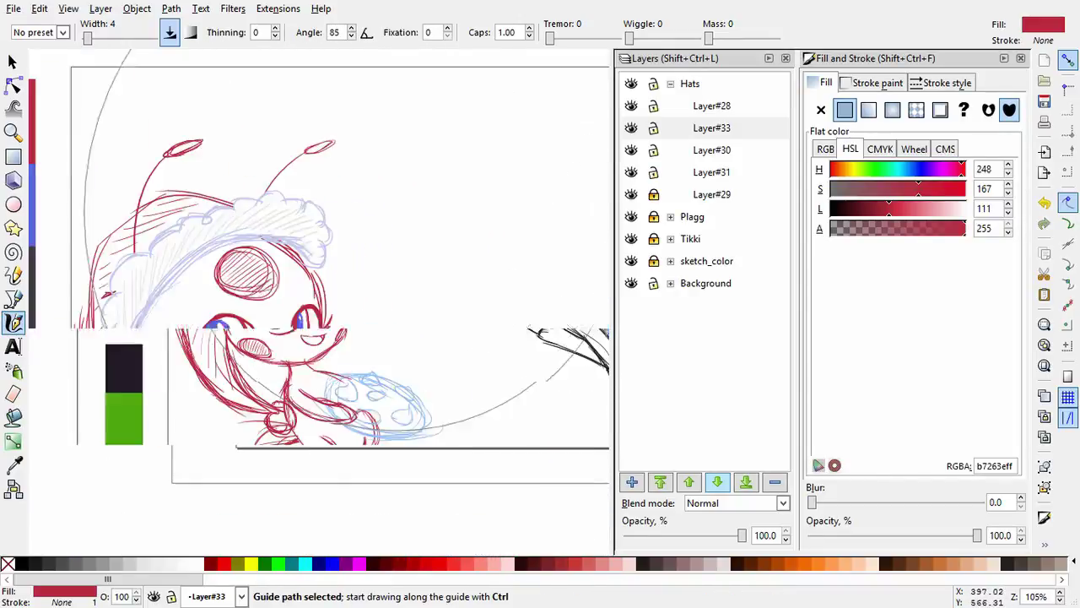
# Unlock Layer#29, select the whole hat sketch, stretch it to about 460 px high and nudge it slightly down and sideways.
pyautogui.press('s')
pyautogui.press('Escape')
pyautogui.scroll(-2, 338, 295)
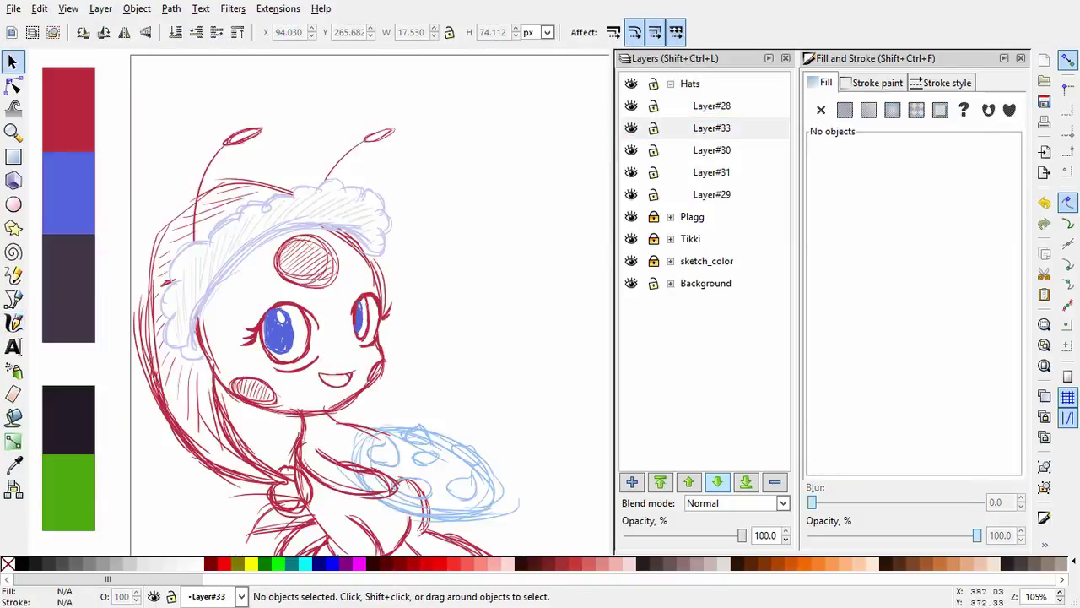
pyautogui.moveTo(81, 135); pyautogui.dragTo(337, 243)
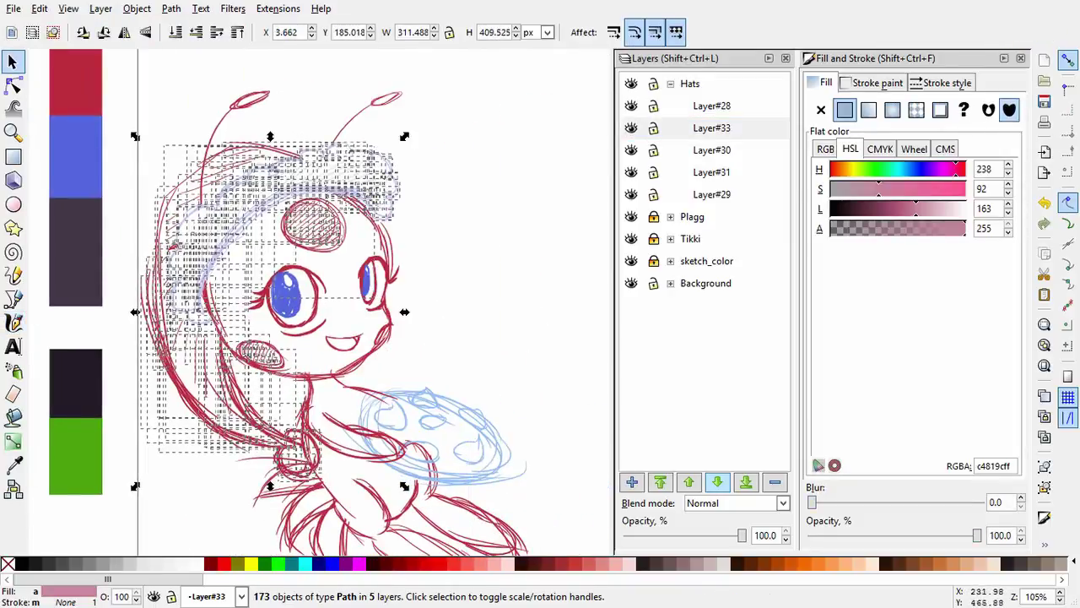
pyautogui.moveTo(270, 486); pyautogui.dragTo(270, 528)
pyautogui.moveTo(217, 408); pyautogui.dragTo(225, 413)
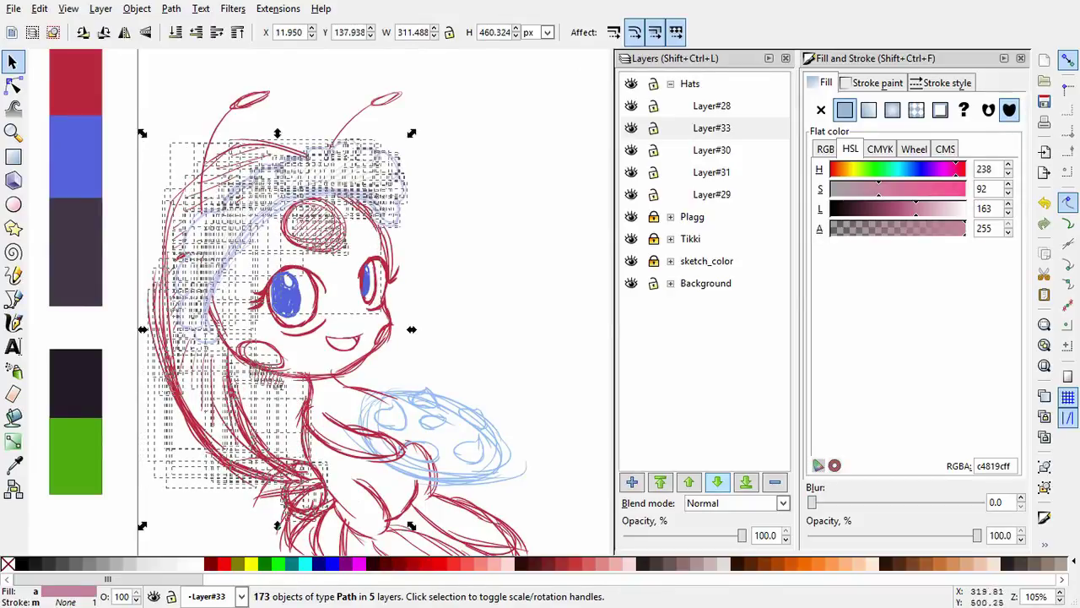
pyautogui.moveTo(413, 329); pyautogui.dragTo(417, 339)
pyautogui.press('Escape')
# Select the cheek and forehead hatching separately and move each back inside its spot outline.
pyautogui.moveTo(226, 333)
pyautogui.mouseDown()
pyautogui.moveTo(291, 389)
pyautogui.moveTo(266, 355)
pyautogui.moveTo(308, 224)
pyautogui.mouseUp()
pyautogui.keyDown('shift'); pyautogui.click(270, 374); pyautogui.keyUp('shift')
pyautogui.press('Escape')
pyautogui.moveTo(253, 181)
pyautogui.mouseDown()
pyautogui.moveTo(385, 271)
pyautogui.moveTo(287, 202)
pyautogui.mouseUp()
pyautogui.press('Escape')
pyautogui.press('Escape')
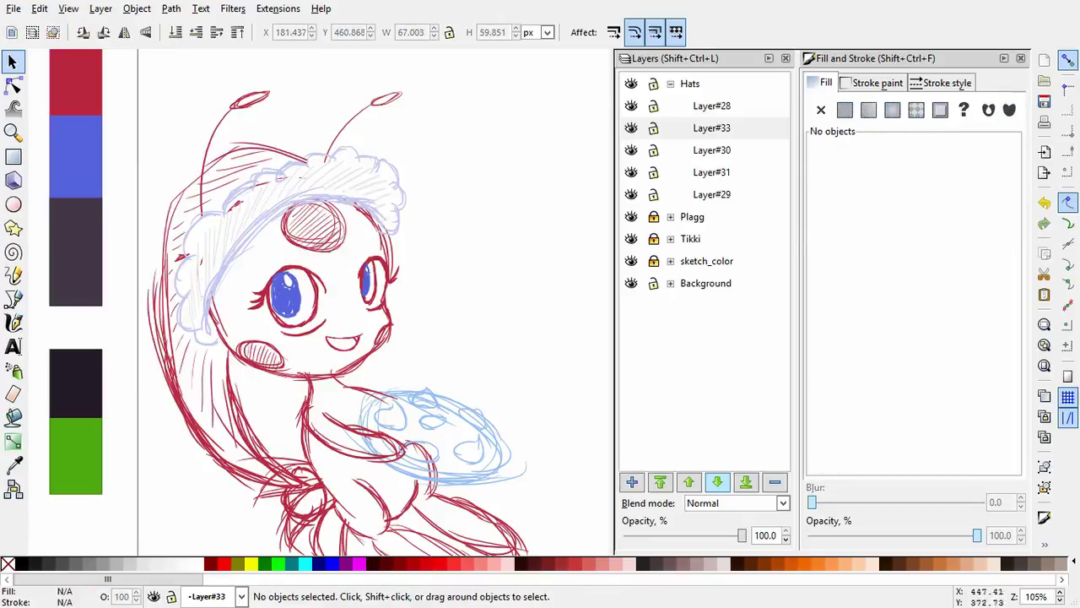
# Lock the layers around Layer#31, select its white cover path, and stretch and skew it to fit beneath the hat trim.
pyautogui.click(711, 171)
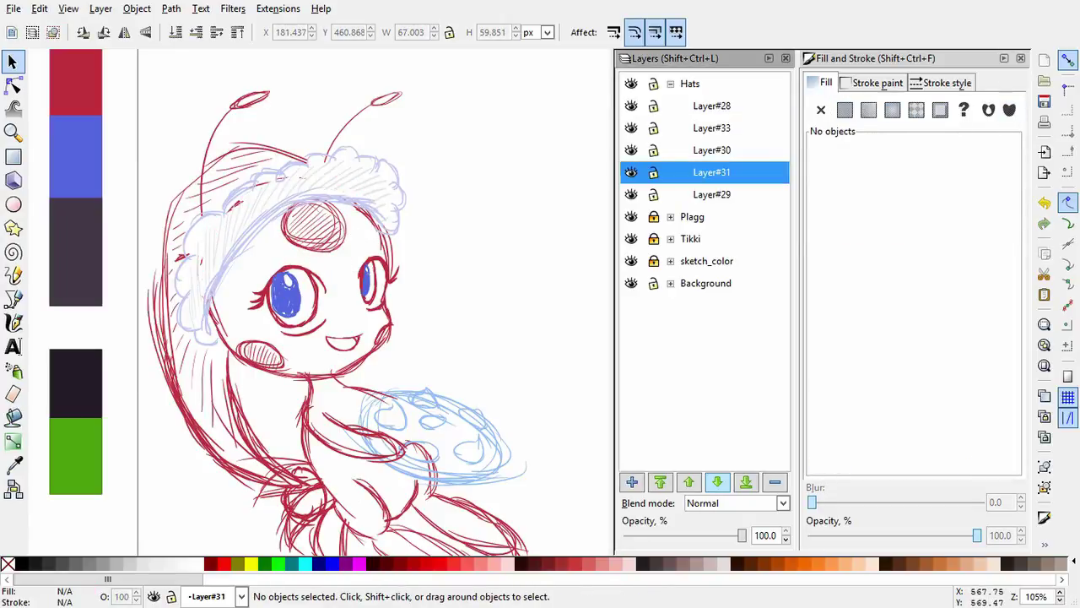
pyautogui.hotkey('ctrl', 'a')
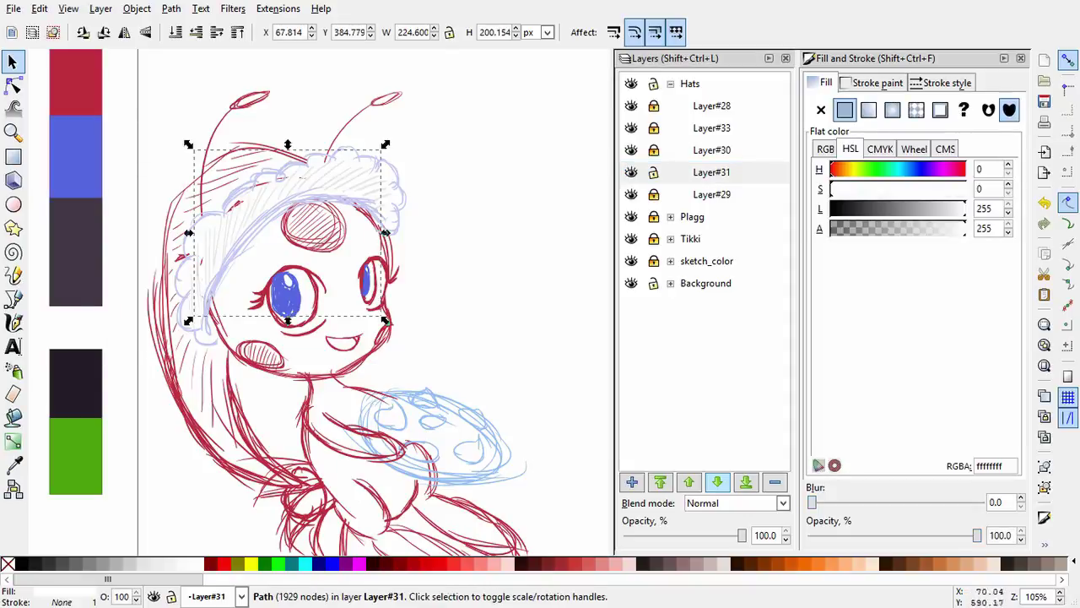
pyautogui.moveTo(188, 144)
pyautogui.mouseDown()
pyautogui.moveTo(179, 146)
pyautogui.moveTo(189, 132)
pyautogui.mouseUp()
pyautogui.click(286, 228)
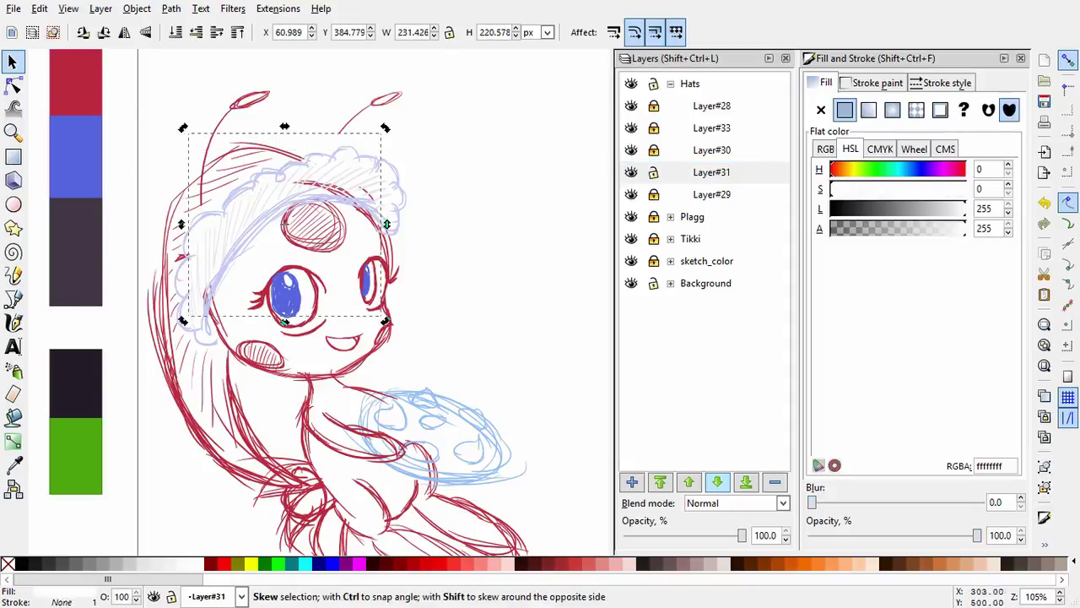
pyautogui.moveTo(381, 226); pyautogui.dragTo(381, 243)
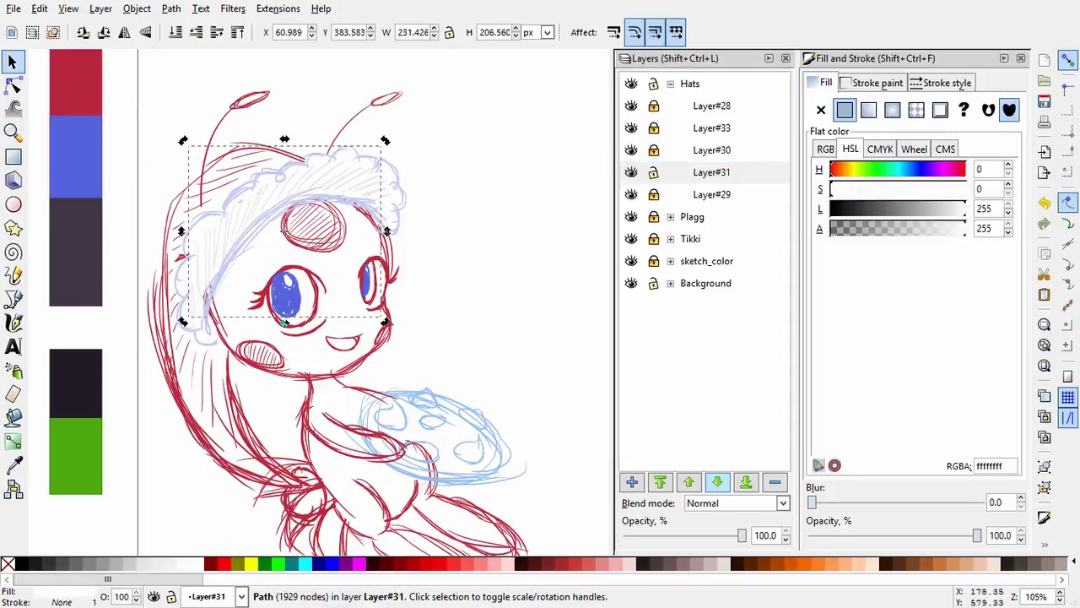
# Fine-tune the white cover path to about 245 by 210 px, resizing and nudging it to hide the red lines under the trim.
pyautogui.moveTo(284, 321); pyautogui.dragTo(285, 337)
pyautogui.moveTo(291, 145); pyautogui.dragTo(291, 146)
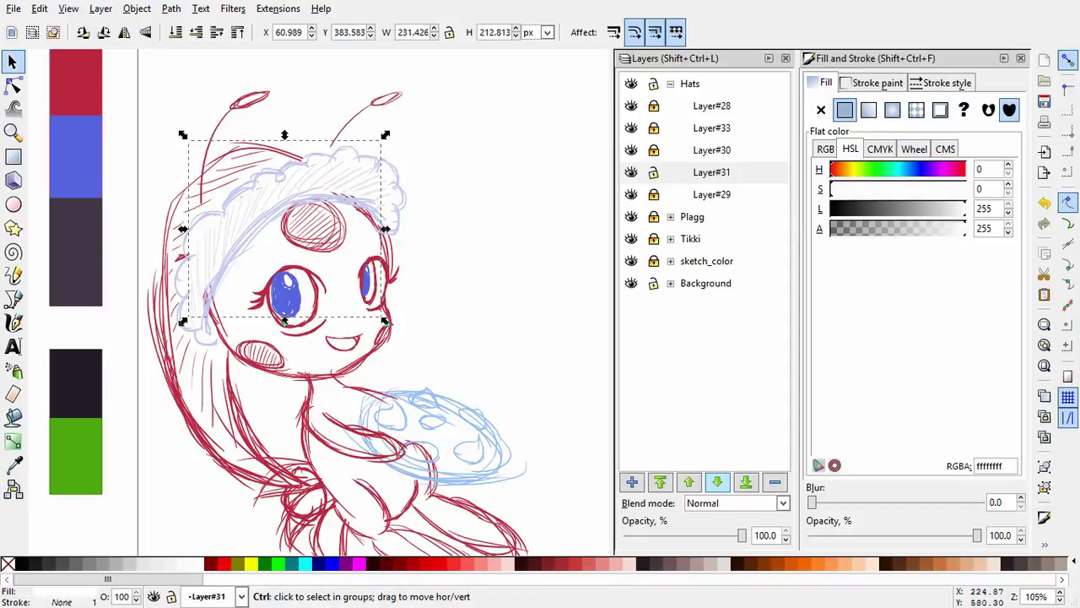
pyautogui.moveTo(186, 230); pyautogui.dragTo(189, 230)
pyautogui.moveTo(386, 320); pyautogui.dragTo(397, 321)
pyautogui.moveTo(401, 225)
pyautogui.mouseDown()
pyautogui.moveTo(395, 204)
pyautogui.moveTo(396, 239)
pyautogui.mouseUp()
pyautogui.moveTo(242, 289); pyautogui.dragTo(233, 291)
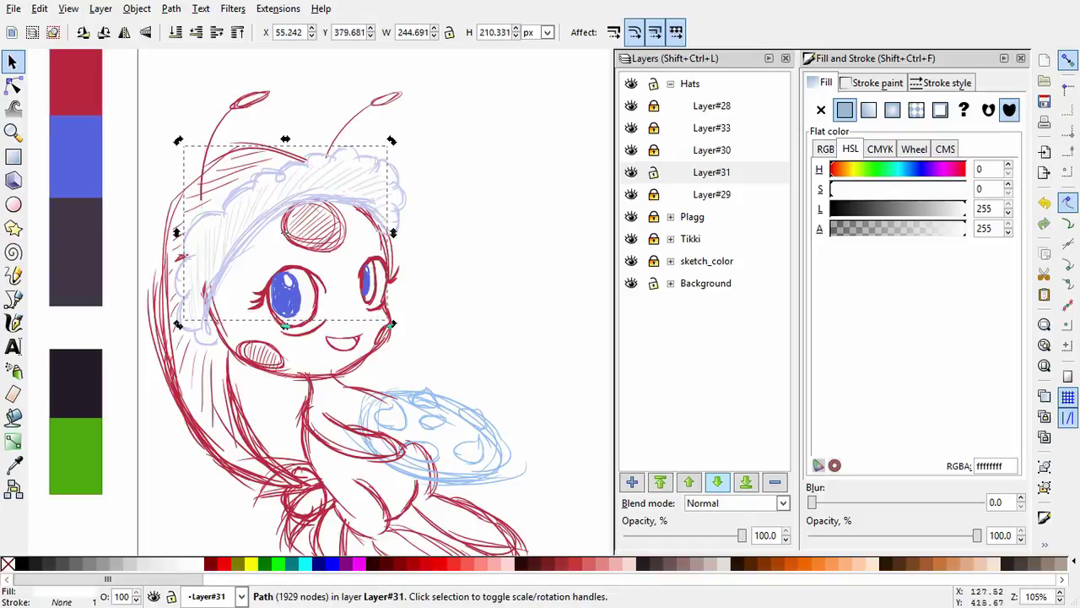
# Stretch the white cover path beneath the hat trim to about 226 px high.
pyautogui.moveTo(178, 232); pyautogui.dragTo(182, 213)
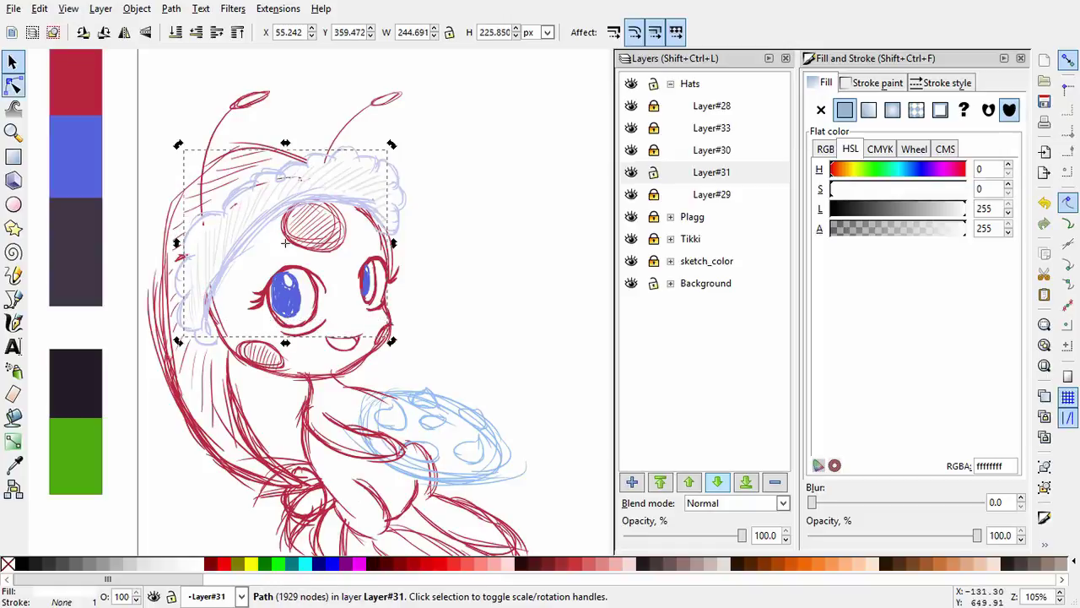
pyautogui.click(12, 84)
pyautogui.scroll(3, 278, 146)
pyautogui.scroll(-2, 56, 89)
pyautogui.press('s')
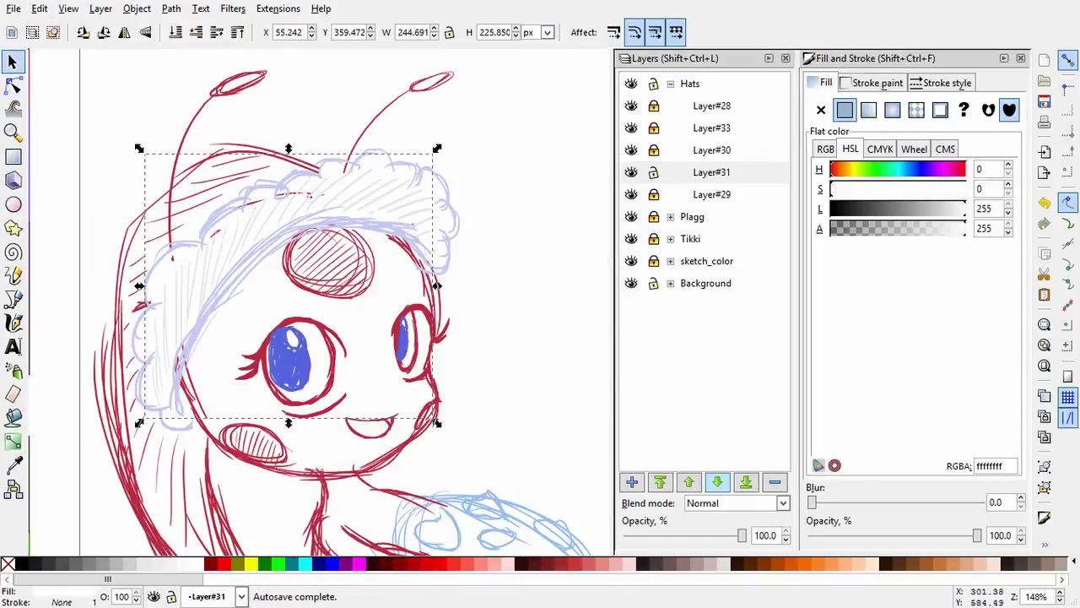
# Delete the old white cover path and draw a closed white replacement with the Pen tool along the inside of the hat trim.
pyautogui.press('Escape')
pyautogui.click(12, 299)
pyautogui.click(171, 390)
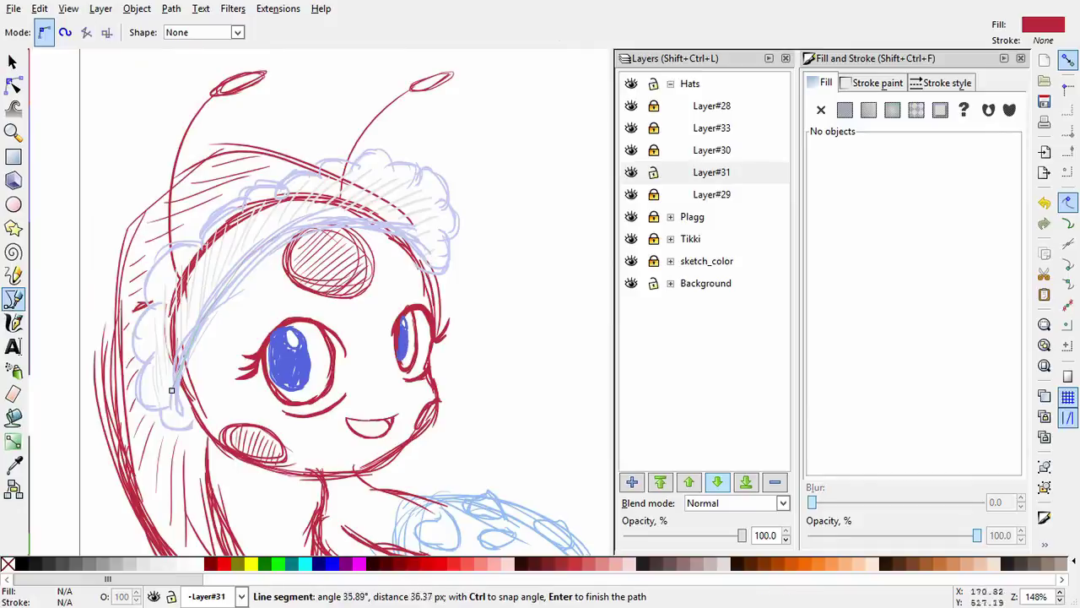
pyautogui.click(417, 210)
pyautogui.click(351, 169)
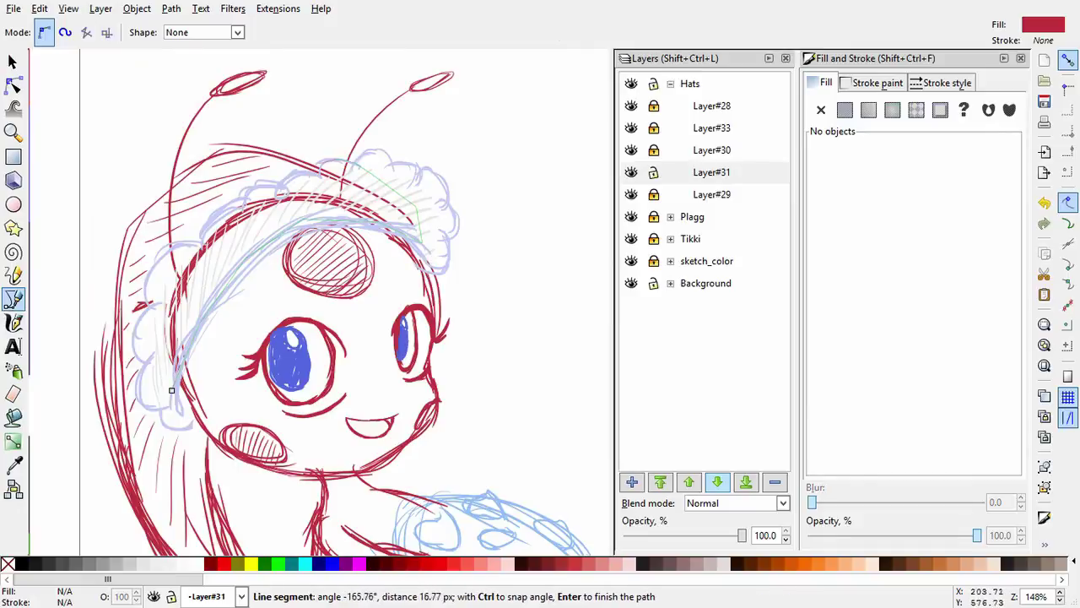
pyautogui.click(176, 241)
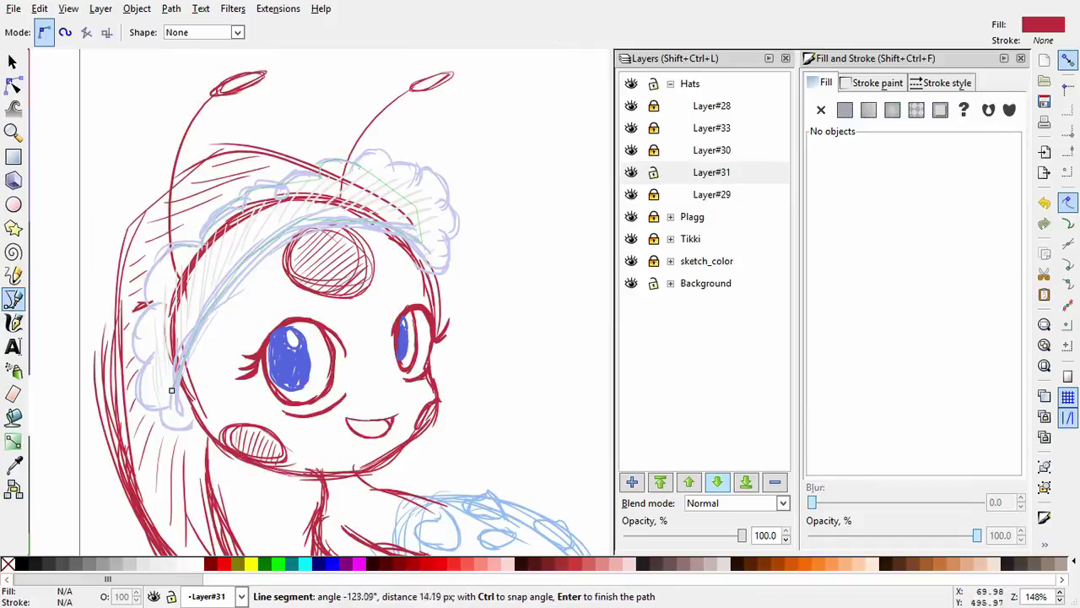
pyautogui.click(145, 284)
pyautogui.click(141, 334)
pyautogui.click(171, 390)
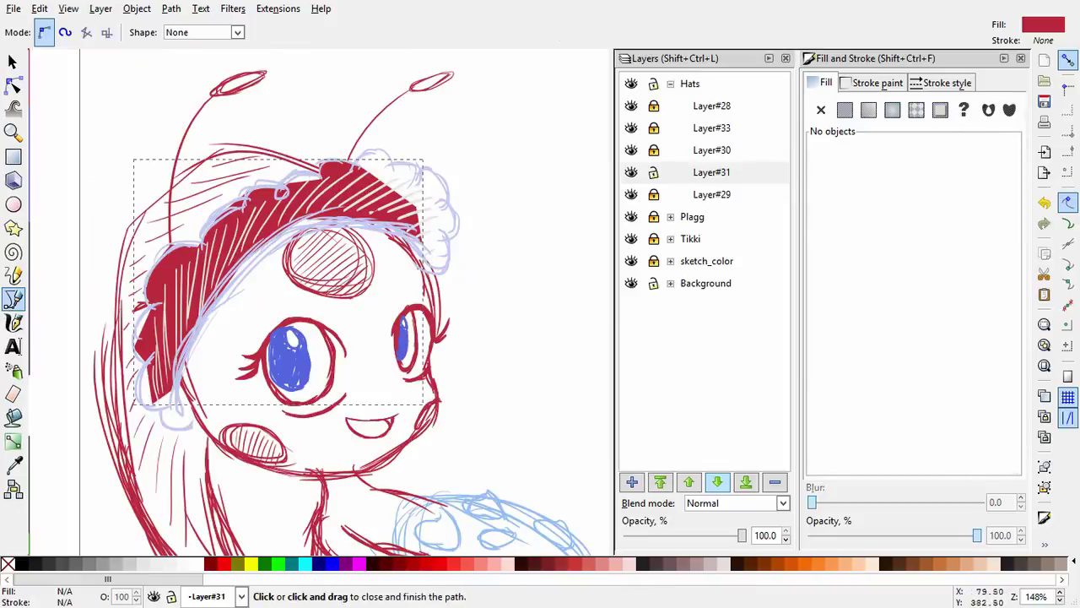
pyautogui.click(195, 564)
pyautogui.press('n')
pyautogui.press('Escape')
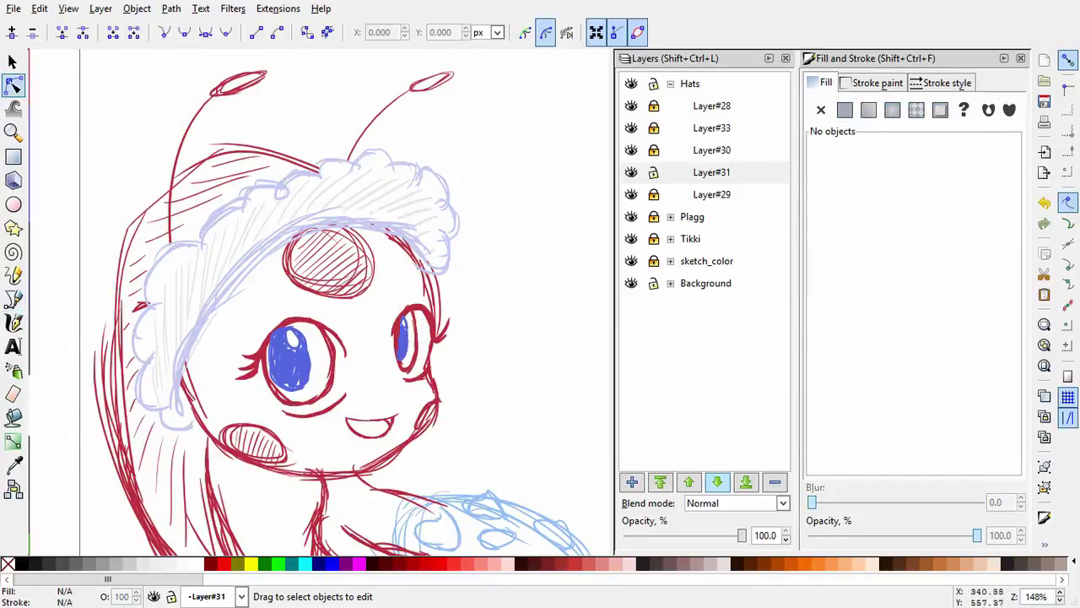
# Lock Layer#31, unlock Layer#29, and cut the hat's outline strokes from it as one group.
pyautogui.press('-')
pyautogui.press('-')
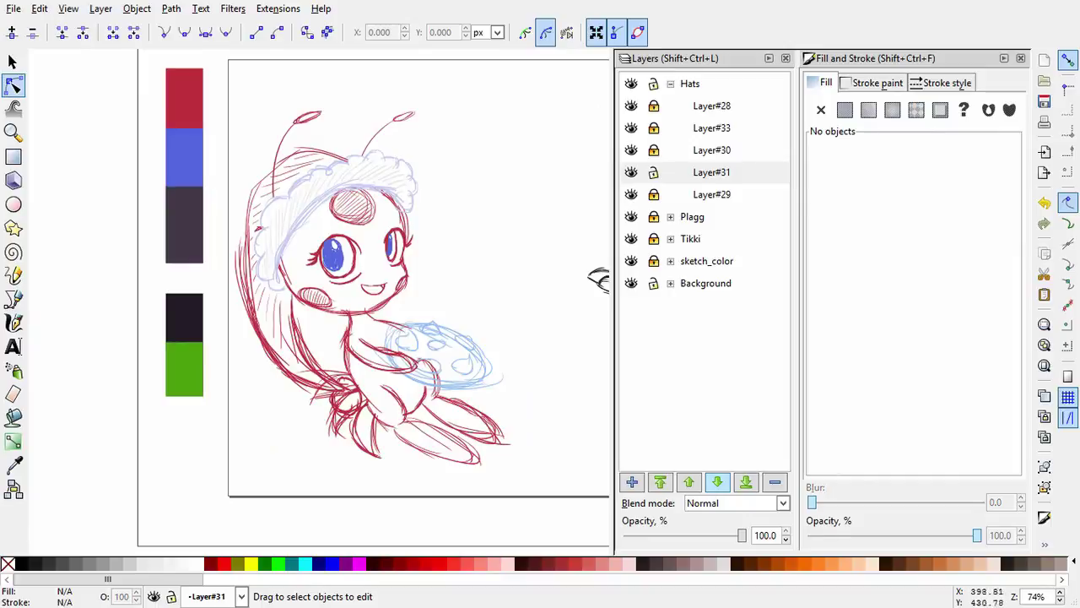
pyautogui.click(712, 172)
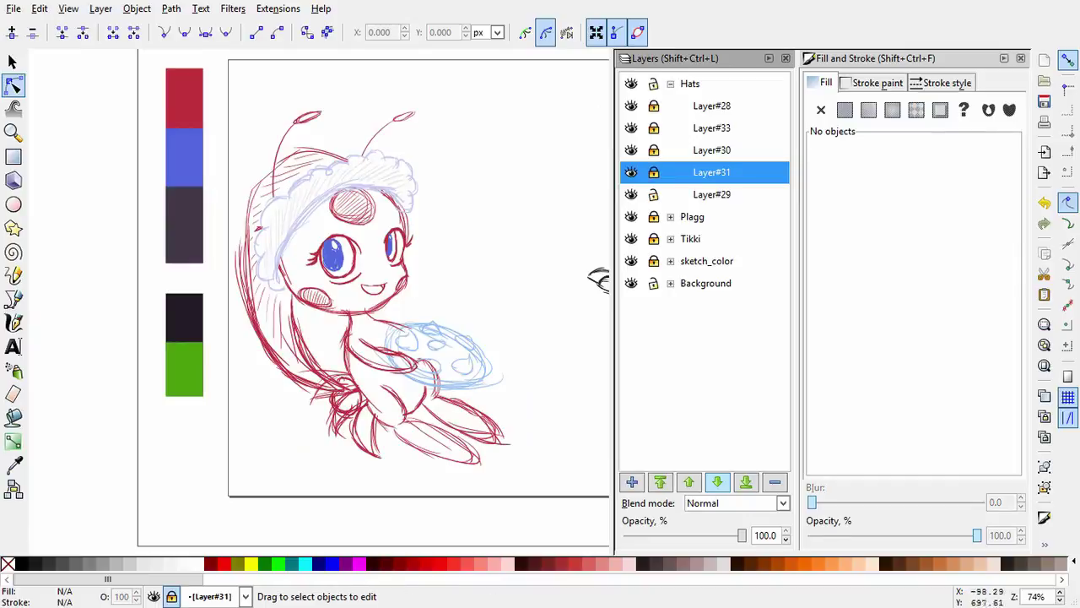
pyautogui.press('s')
pyautogui.moveTo(117, 100)
pyautogui.mouseDown()
pyautogui.moveTo(175, 128)
pyautogui.moveTo(413, 435)
pyautogui.mouseUp()
pyautogui.hotkey('shift', 'pagedown')
pyautogui.press('Escape')
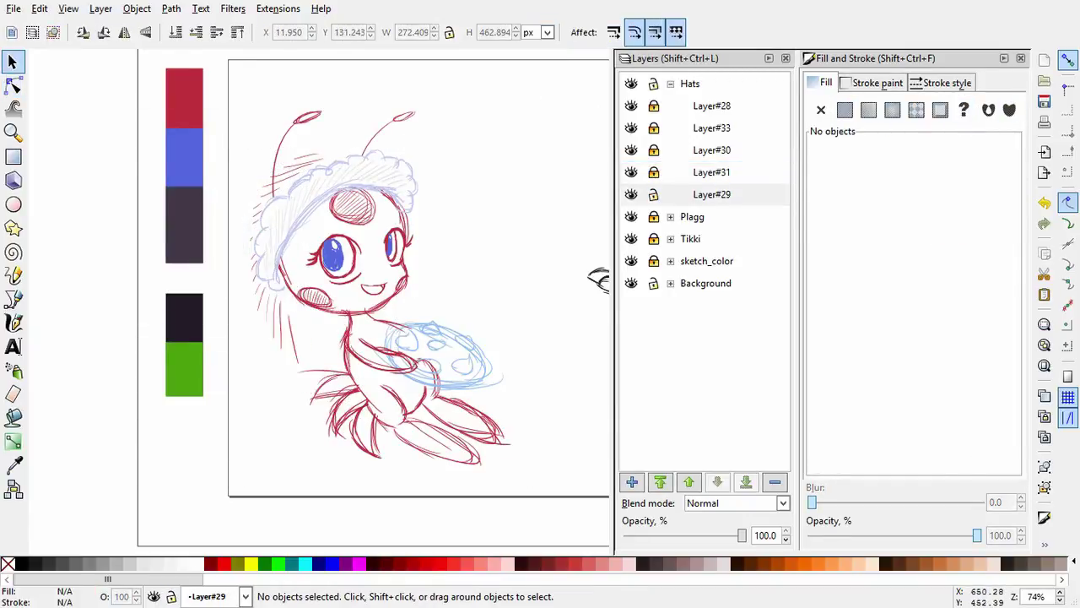
# Unlock the Tikki layers, add a new layer directly below Layer#1, and paste the hat outline group in place there.
pyautogui.press('pagedown')
pyautogui.press('pagedown')
pyautogui.press('pagedown')
pyautogui.press('pagedown')
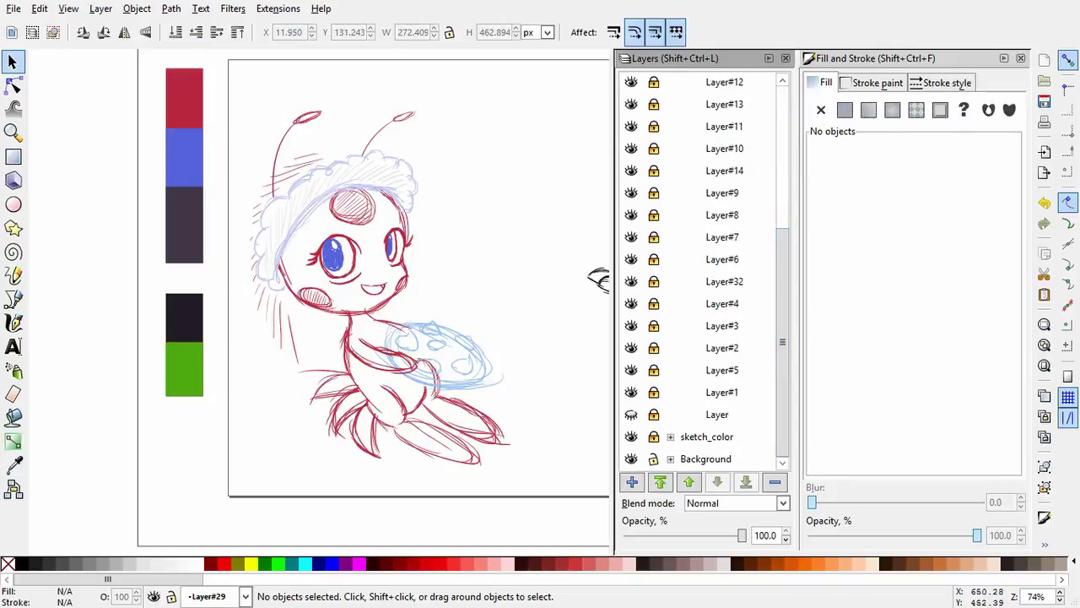
pyautogui.hotkey('ctrl', 'shift', 'n')
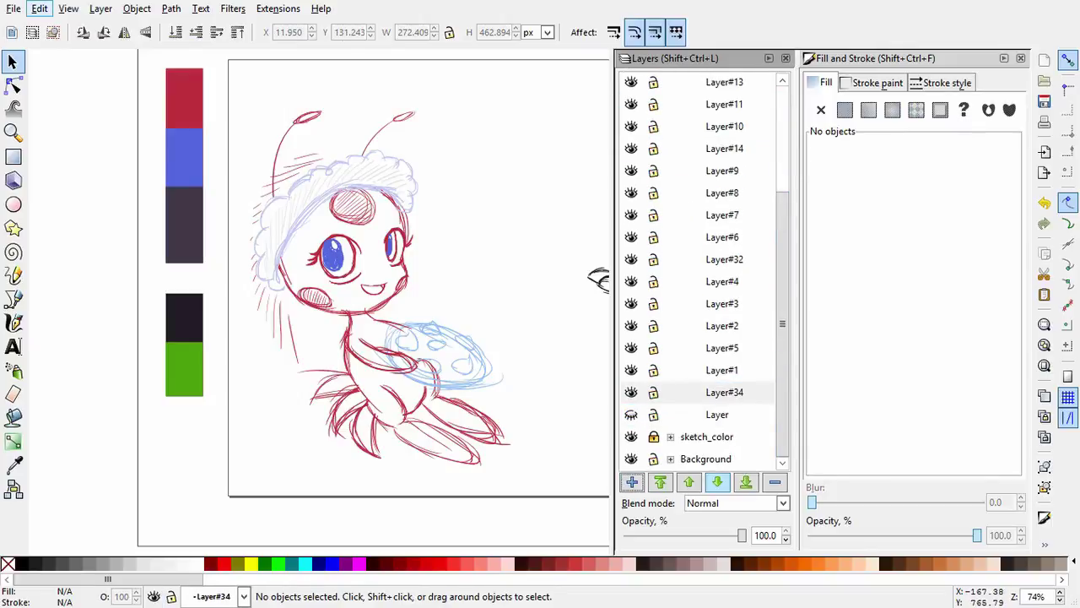
pyautogui.hotkey('ctrl', 'alt', 'v')
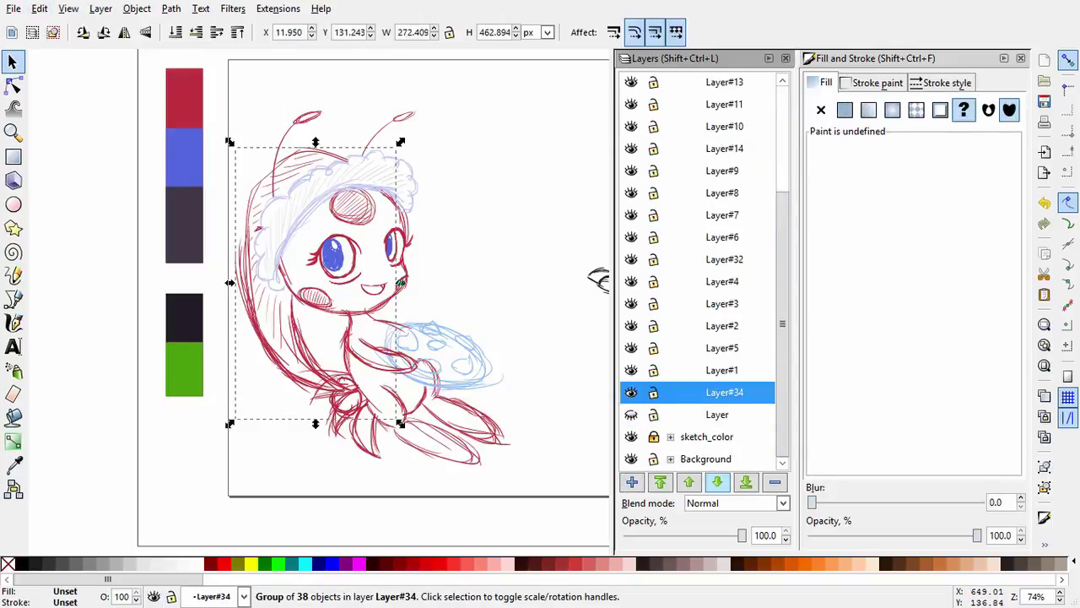
# Toggle the visibility of Layer#5 and Layer#2 to check their contents, and add a new layer directly above the pasted hat outline.
pyautogui.click(631, 348)
pyautogui.click(631, 326)
pyautogui.click(631, 347)
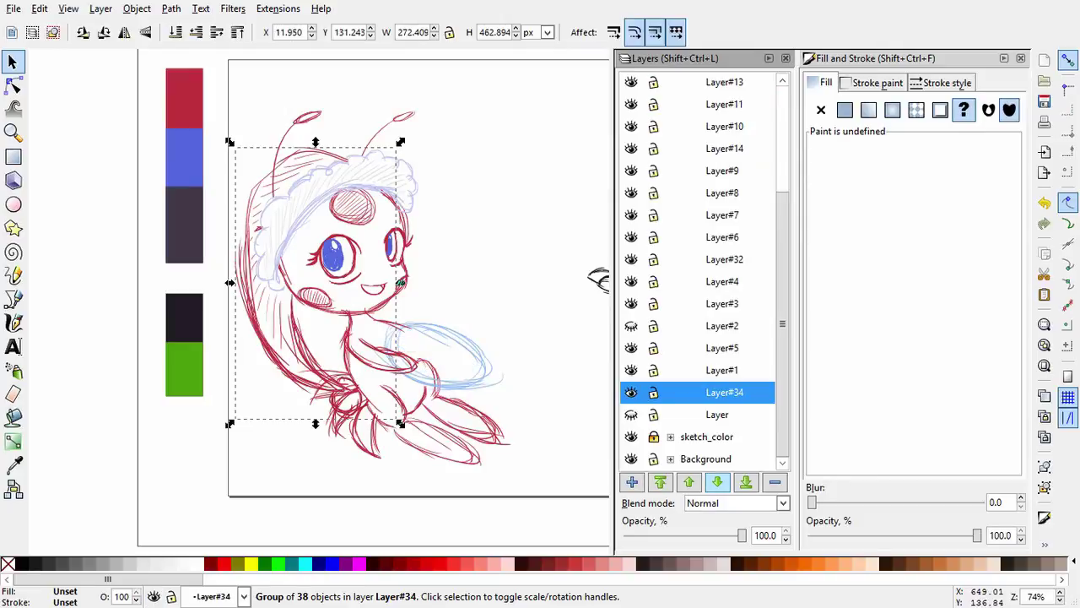
pyautogui.press('+')
pyautogui.hotkey('ctrl', 'shift', 'n')
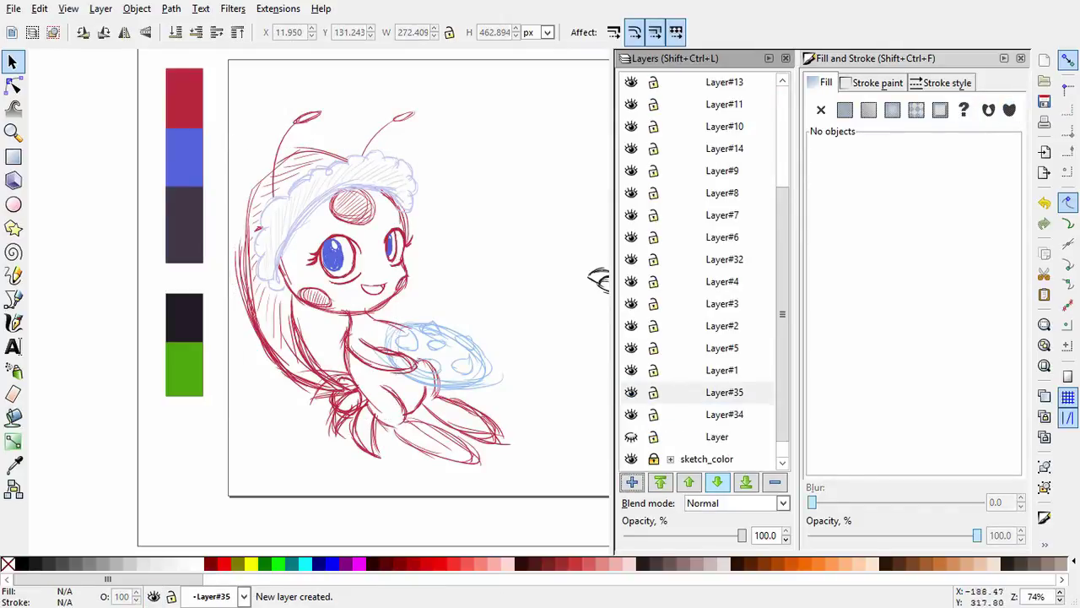
# Draw a closed white shape with the Pen tool over the hat lines that overlap Tikki's lower back and tail.
pyautogui.press('c')
pyautogui.press('+')
pyautogui.press('+')
pyautogui.scroll(1, 297, 506)
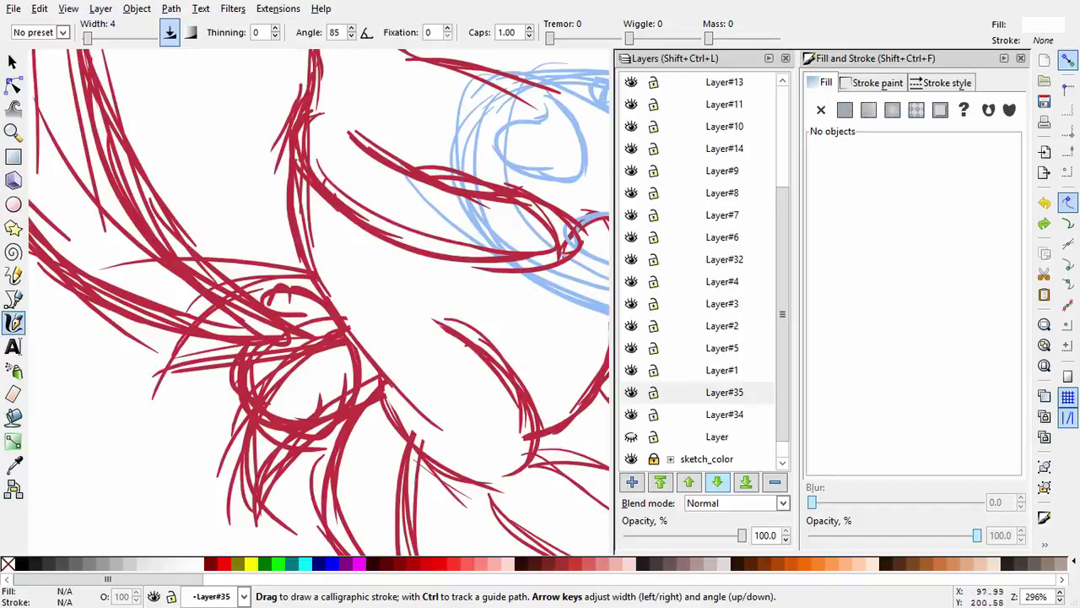
pyautogui.press('b')
pyautogui.moveTo(172, 358); pyautogui.dragTo(205, 298)
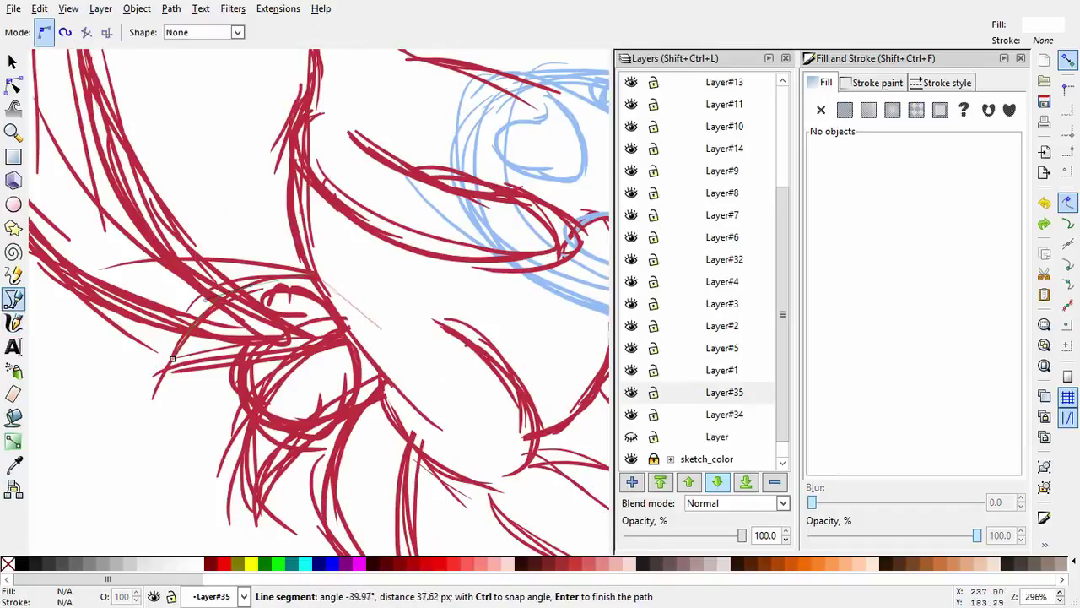
pyautogui.click(381, 331)
pyautogui.click(411, 383)
pyautogui.moveTo(256, 517); pyautogui.dragTo(278, 473)
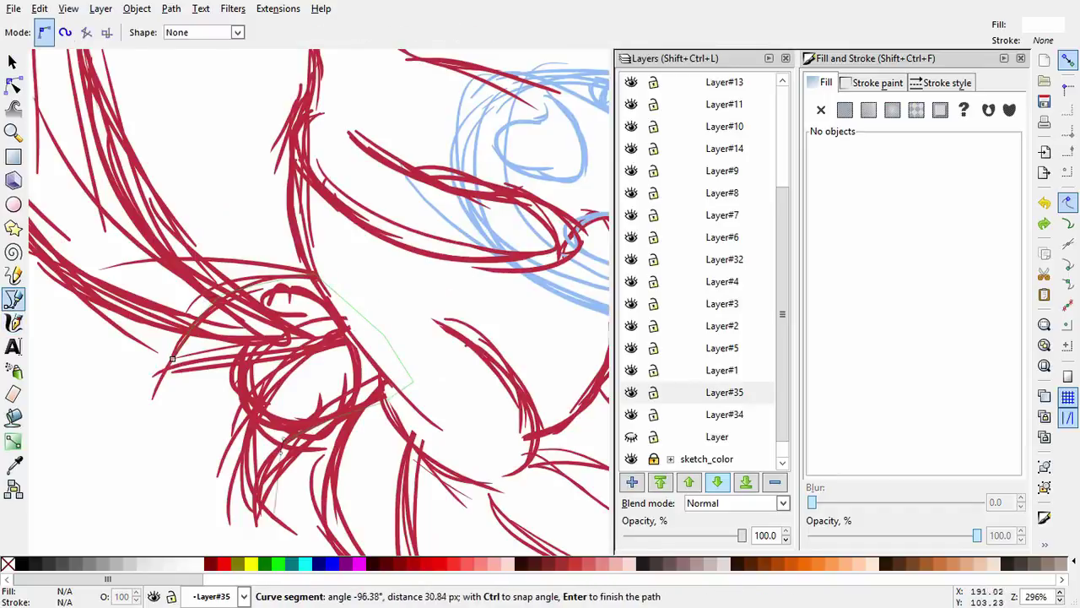
pyautogui.click(295, 361)
pyautogui.moveTo(229, 437)
pyautogui.mouseDown()
pyautogui.moveTo(254, 456)
pyautogui.moveTo(231, 437)
pyautogui.mouseUp()
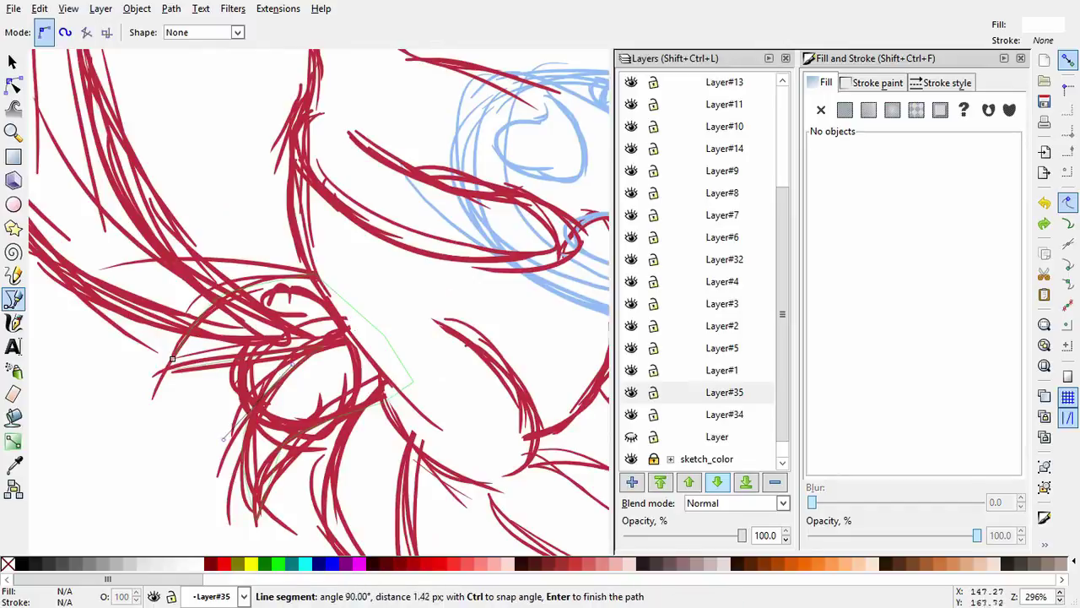
pyautogui.click(172, 358)
# Delete the stray outermost strokes along the back edge of Tikki's hat outline.
pyautogui.click(12, 84)
pyautogui.press('-')
pyautogui.press('-')
pyautogui.press('-')
pyautogui.press('-')
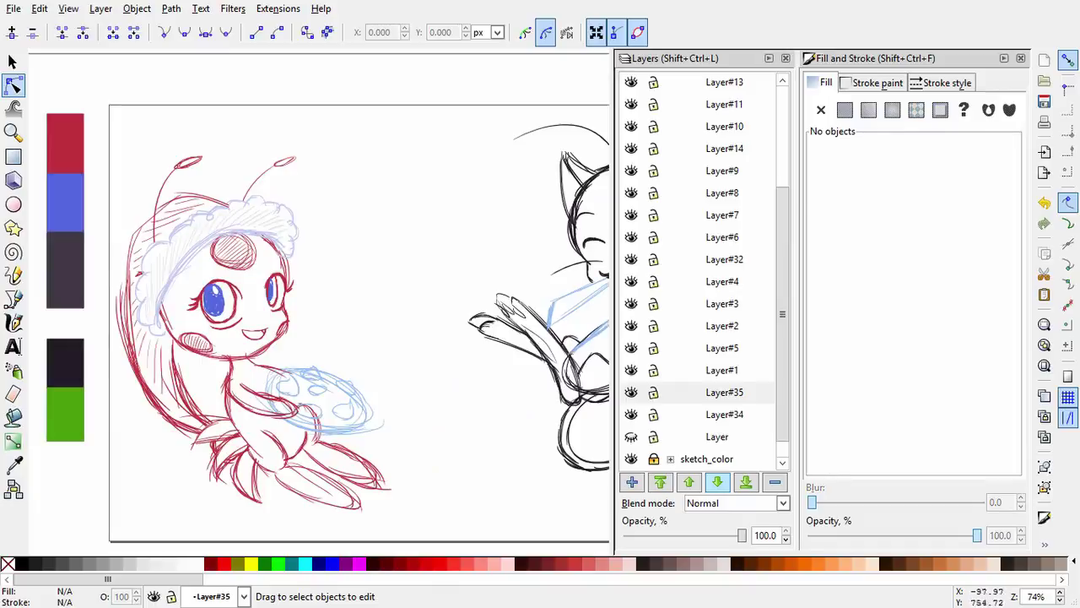
pyautogui.click(139, 321)
pyautogui.press('s')
pyautogui.press('Escape')
pyautogui.scroll(1, 105, 296)
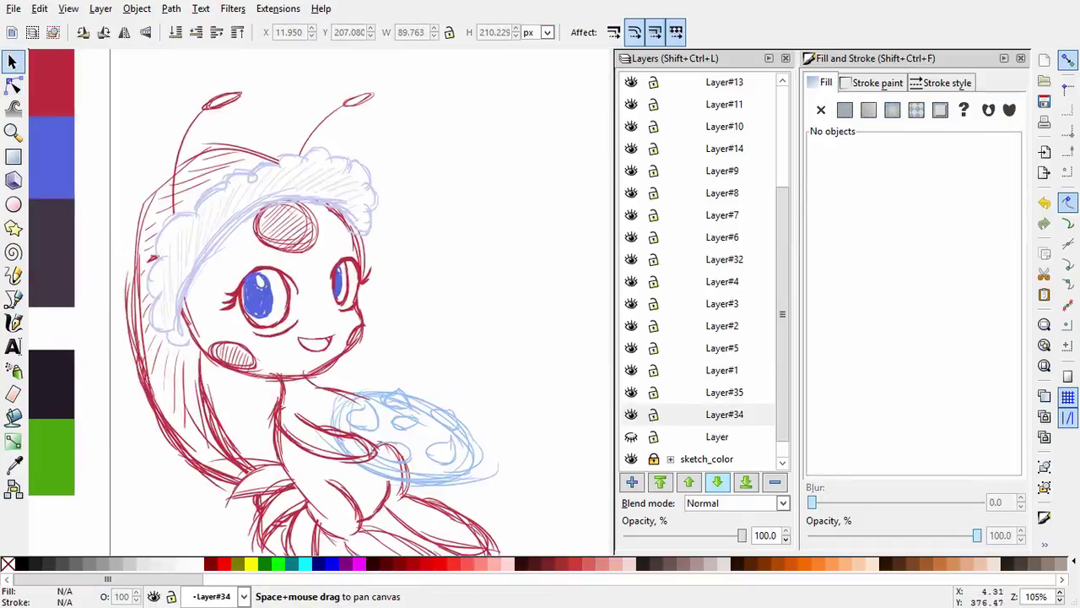
pyautogui.scroll(1, 122, 337)
pyautogui.click(126, 313)
pyautogui.keyDown('ctrl'); pyautogui.click(140, 304); pyautogui.keyUp('ctrl')
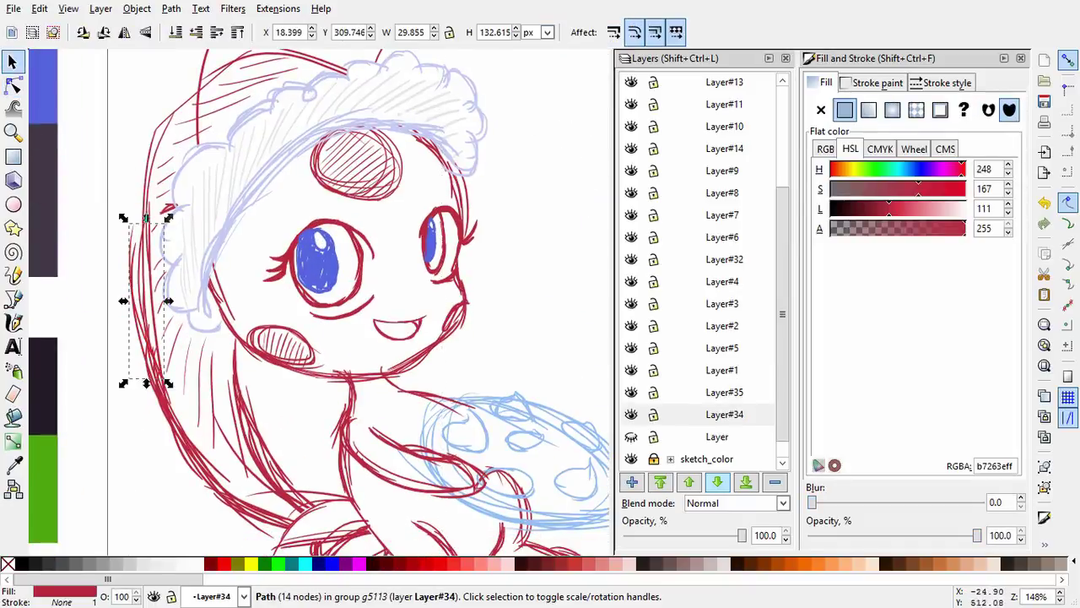
pyautogui.press('Escape')
# Delete more surplus strokes from the hat's back outline, down to its lower end near the tail.
pyautogui.press('n')
pyautogui.click(143, 338)
pyautogui.press('Escape')
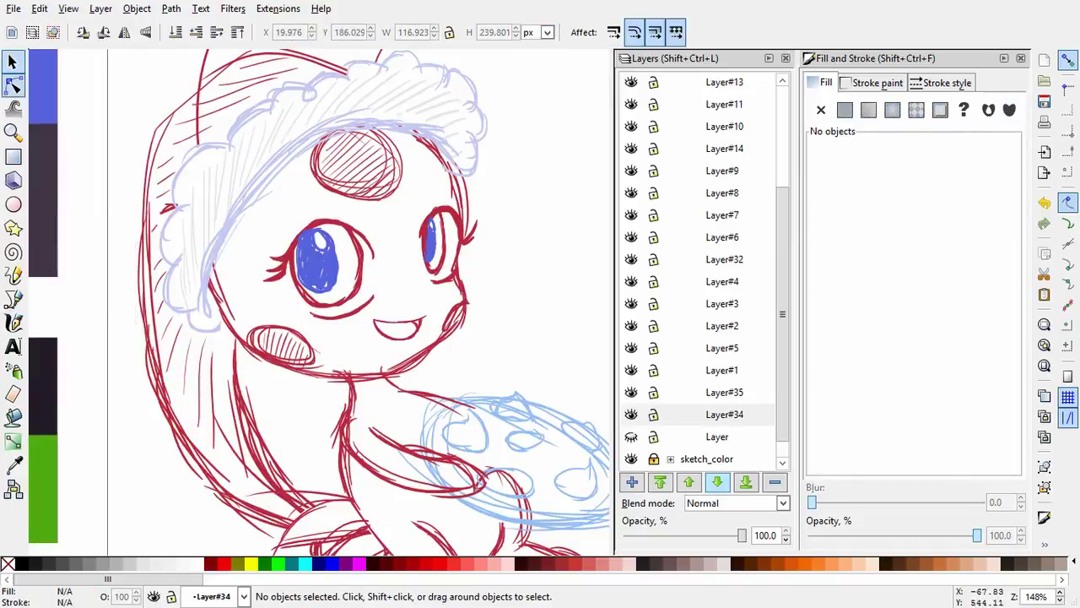
pyautogui.click(148, 346)
pyautogui.press('Escape')
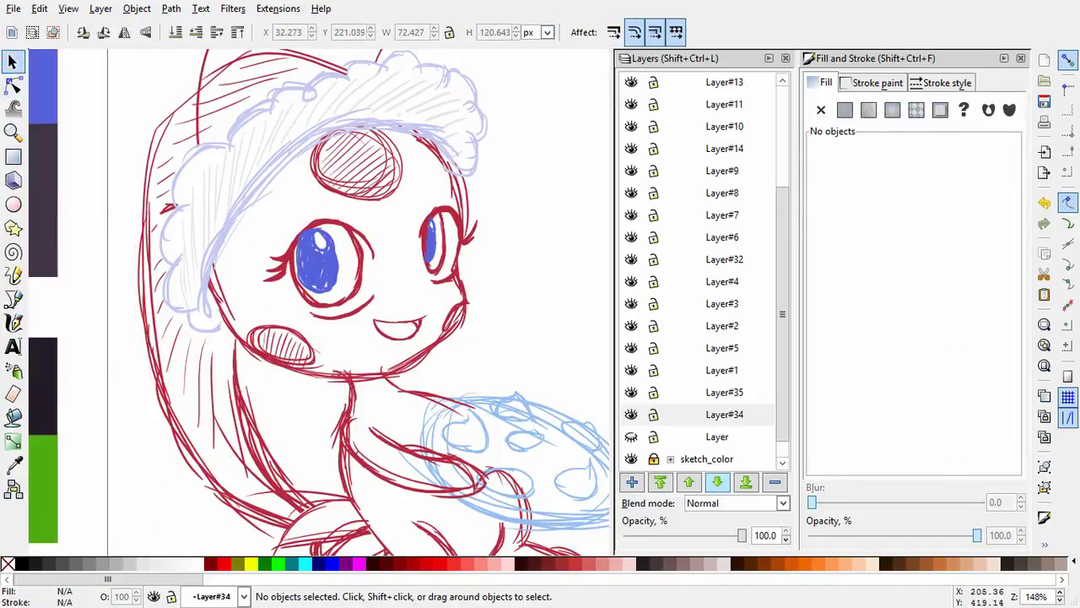
pyautogui.press('n')
pyautogui.click(228, 439)
pyautogui.press('s')
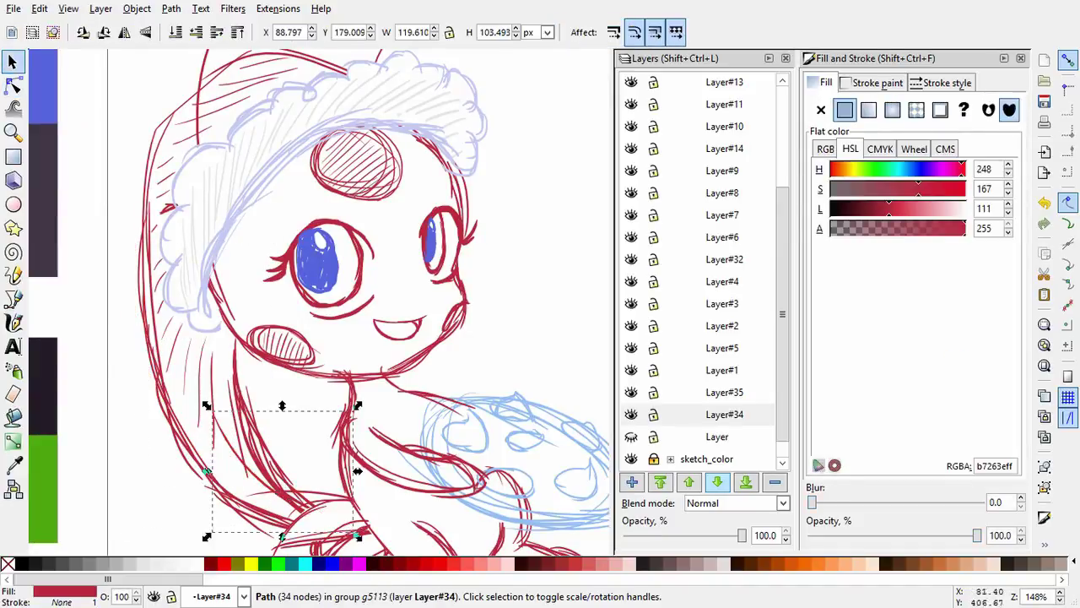
pyautogui.press('Escape')
# In a new layer above Plagg's Layer#15, sketch a drooping pointed hat over his head with green calligraphy strokes sampled from the swatch.
pyautogui.press('5')
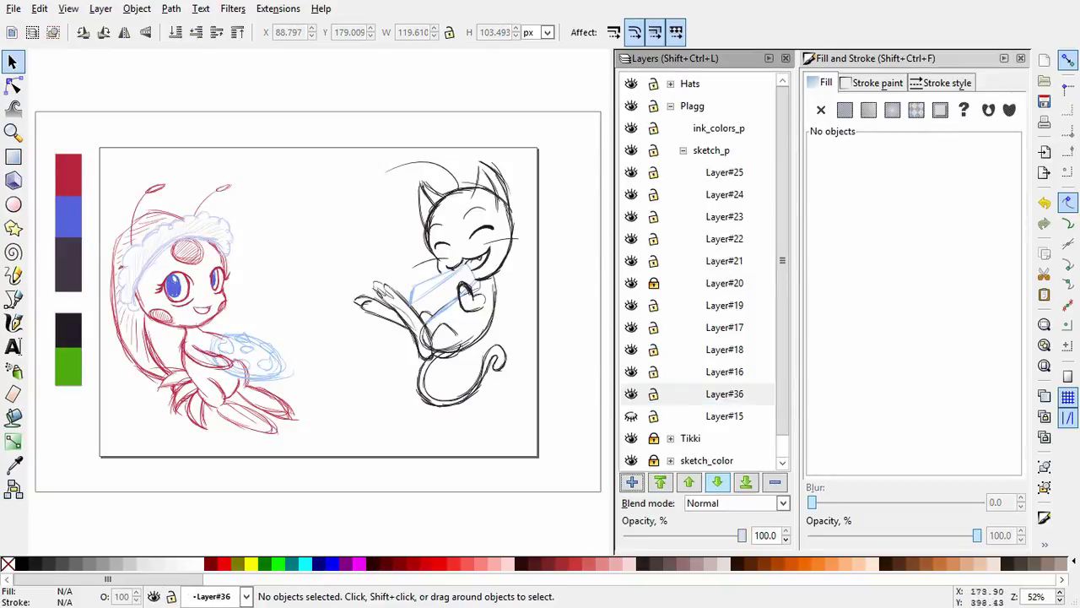
pyautogui.press('c')
pyautogui.press('d')
pyautogui.press('c')
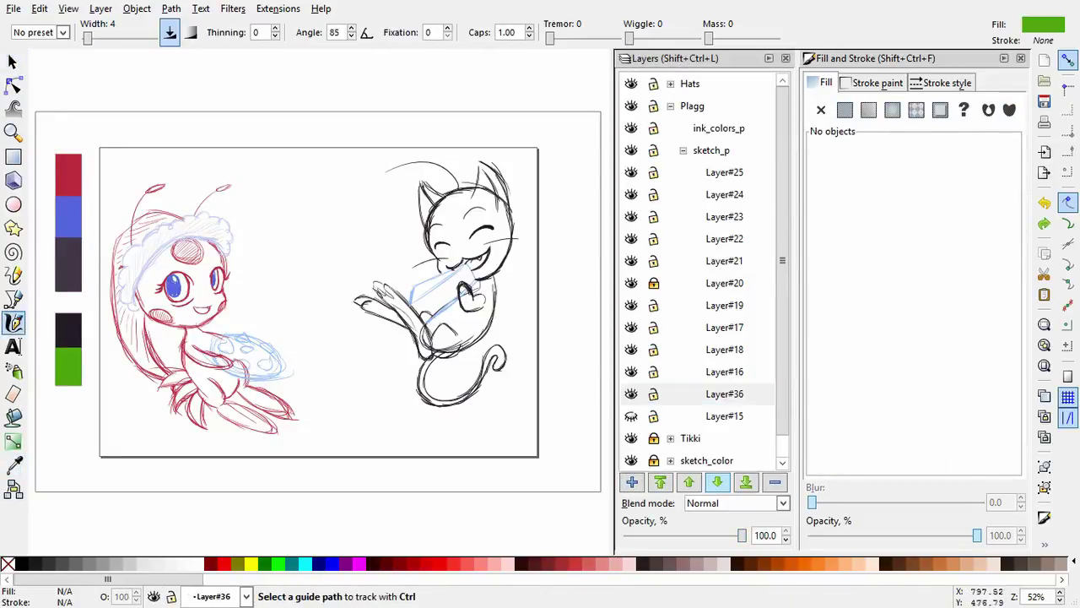
pyautogui.scroll(2, 457, 197)
pyautogui.moveTo(241, 173)
pyautogui.mouseDown()
pyautogui.moveTo(270, 122)
pyautogui.moveTo(333, 109)
pyautogui.mouseUp()
pyautogui.moveTo(456, 189)
pyautogui.mouseDown()
pyautogui.moveTo(466, 228)
pyautogui.moveTo(413, 409)
pyautogui.moveTo(401, 417)
pyautogui.mouseUp()
pyautogui.hotkey('ctrl', 'z')
pyautogui.moveTo(455, 201)
pyautogui.mouseDown()
pyautogui.moveTo(460, 279)
pyautogui.moveTo(405, 363)
pyautogui.moveTo(426, 443)
pyautogui.mouseUp()
pyautogui.moveTo(411, 268); pyautogui.dragTo(390, 422)
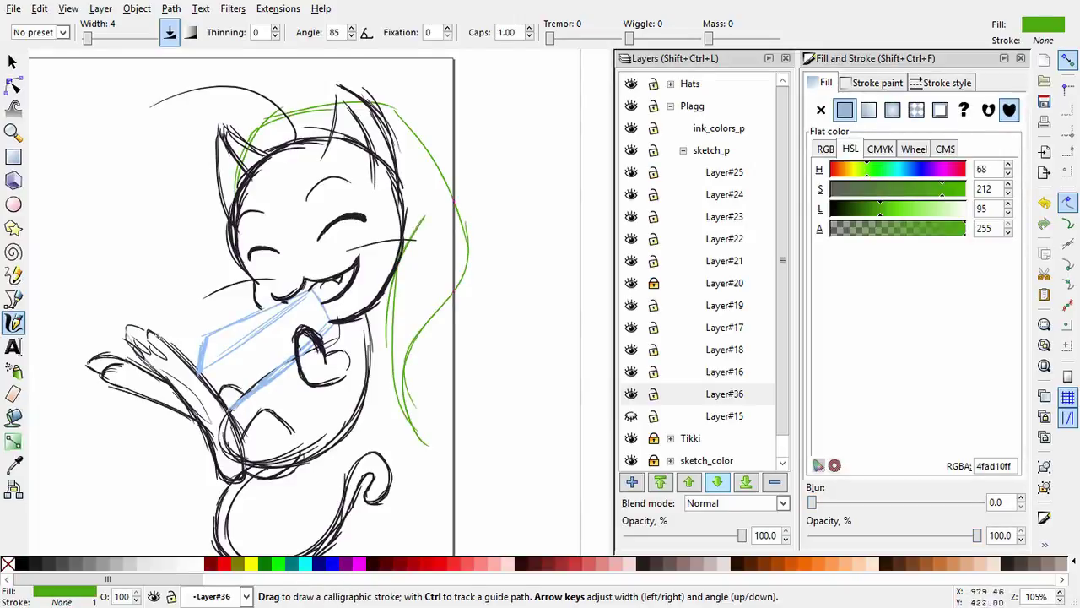
# Thicken the inner edge of Plagg's hanging hat with extra green strokes and sketch a round pom-pom at its tip.
pyautogui.moveTo(422, 220); pyautogui.dragTo(426, 451)
pyautogui.moveTo(416, 249); pyautogui.dragTo(401, 439)
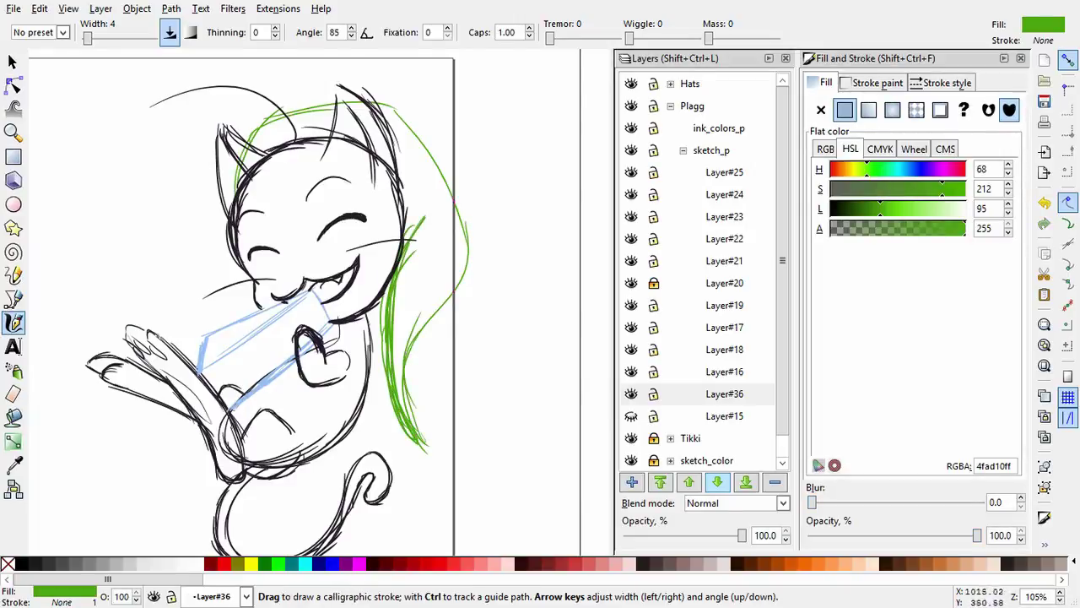
pyautogui.moveTo(426, 437)
pyautogui.mouseDown()
pyautogui.moveTo(413, 448)
pyautogui.moveTo(455, 474)
pyautogui.moveTo(447, 432)
pyautogui.moveTo(463, 472)
pyautogui.mouseUp()
# Select the pom-pom strokes and recolour them light yellow with a hue of 30.
pyautogui.press('s')
pyautogui.moveTo(367, 412); pyautogui.dragTo(467, 506)
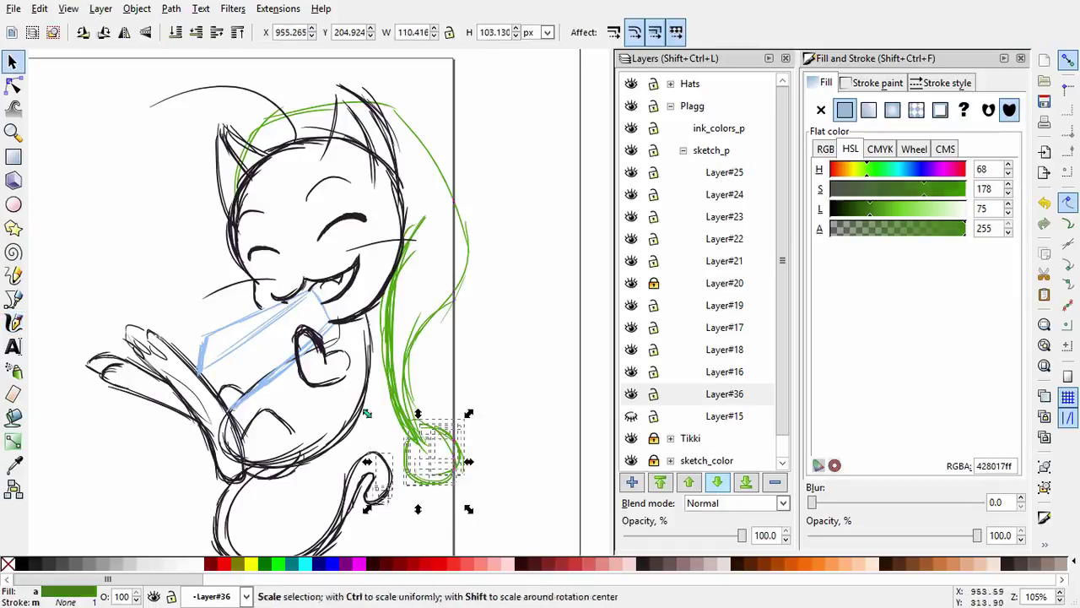
pyautogui.click(244, 563)
pyautogui.moveTo(853, 169); pyautogui.dragTo(846, 169)
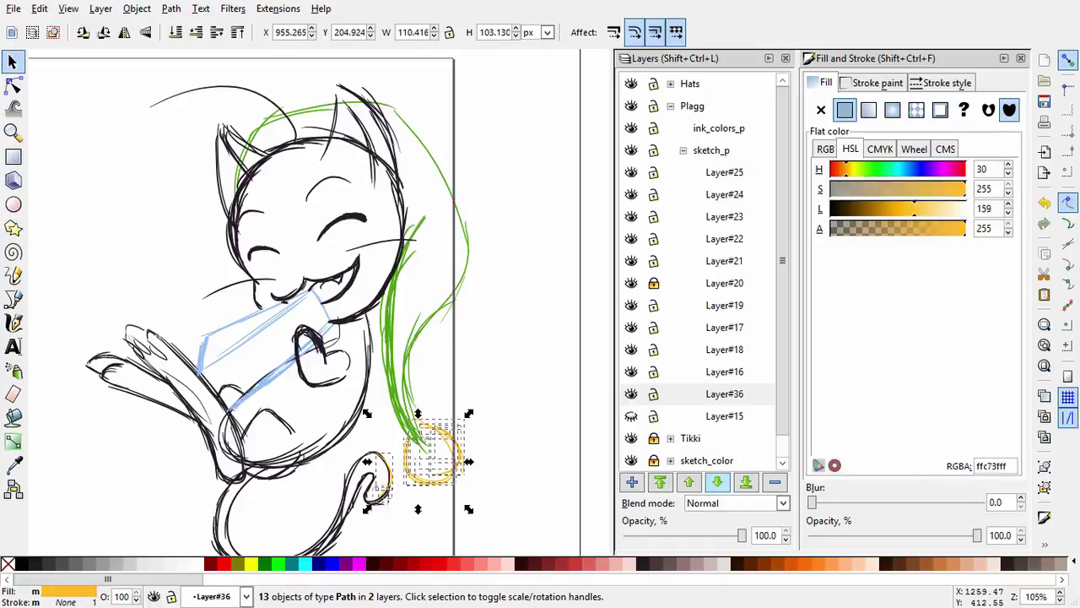
pyautogui.moveTo(897, 208); pyautogui.dragTo(929, 208)
pyautogui.press('Escape')
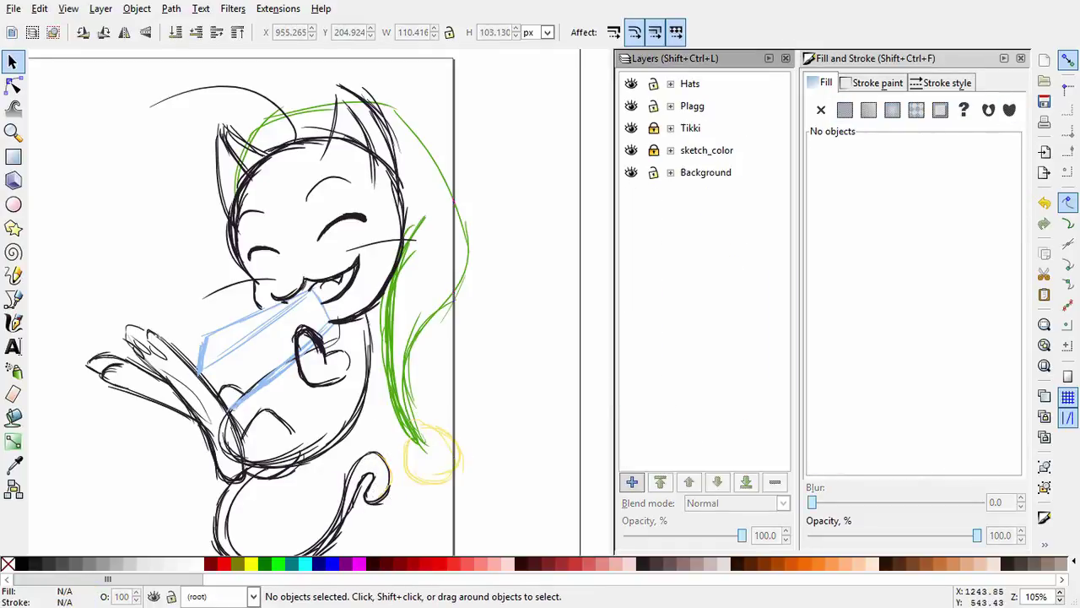
# Make Layer#28 in the Hats group active and sample the lavender of Tikki's hat trim as the calligraphy colour.
pyautogui.press('-')
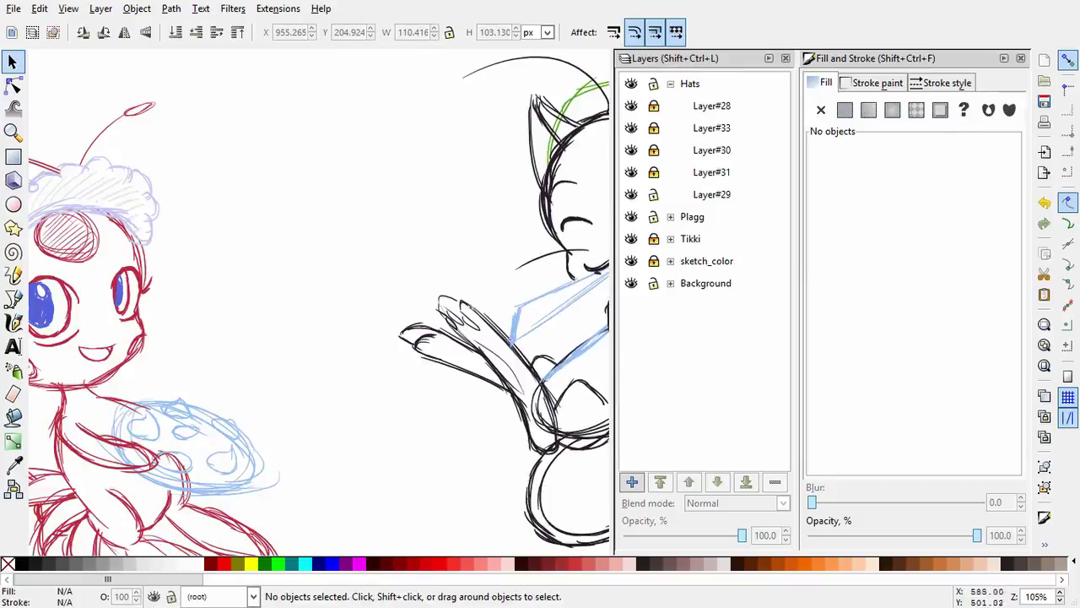
pyautogui.hscroll(1, 319, 303)
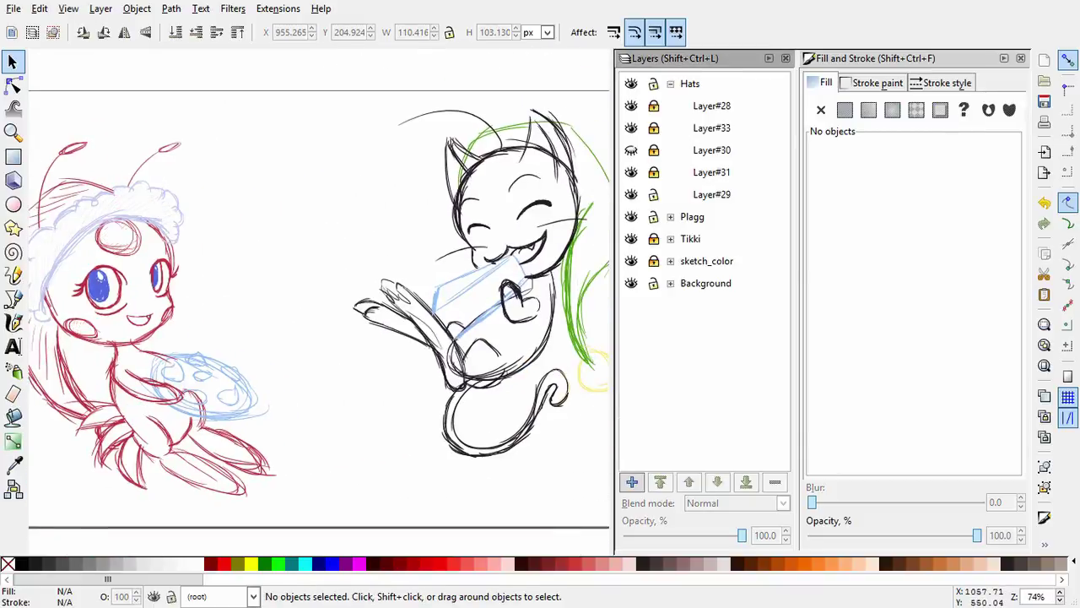
pyautogui.click(712, 105)
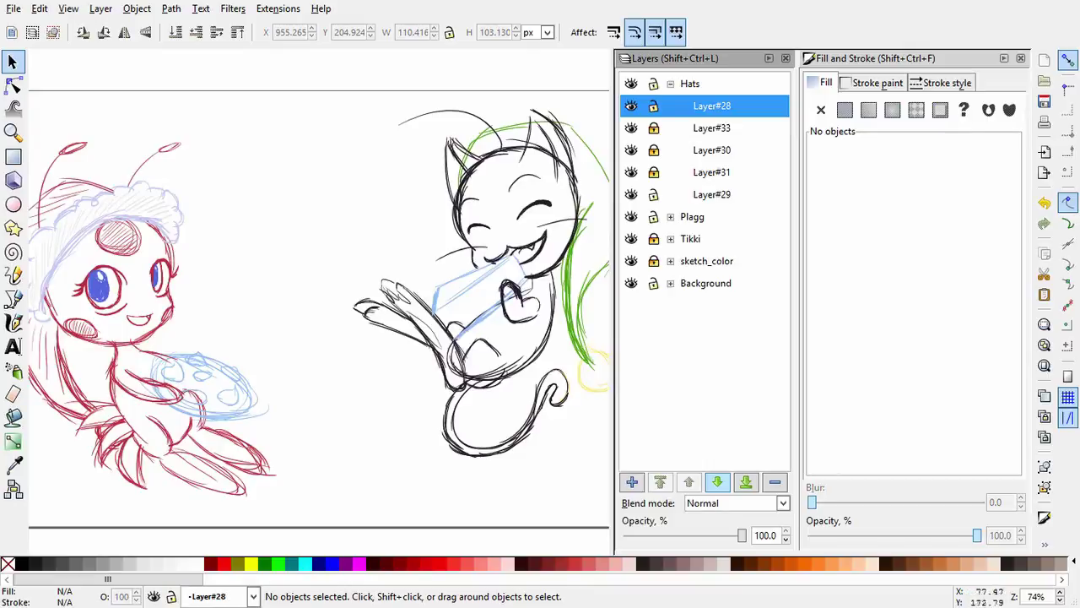
pyautogui.press('d')
pyautogui.press('c')
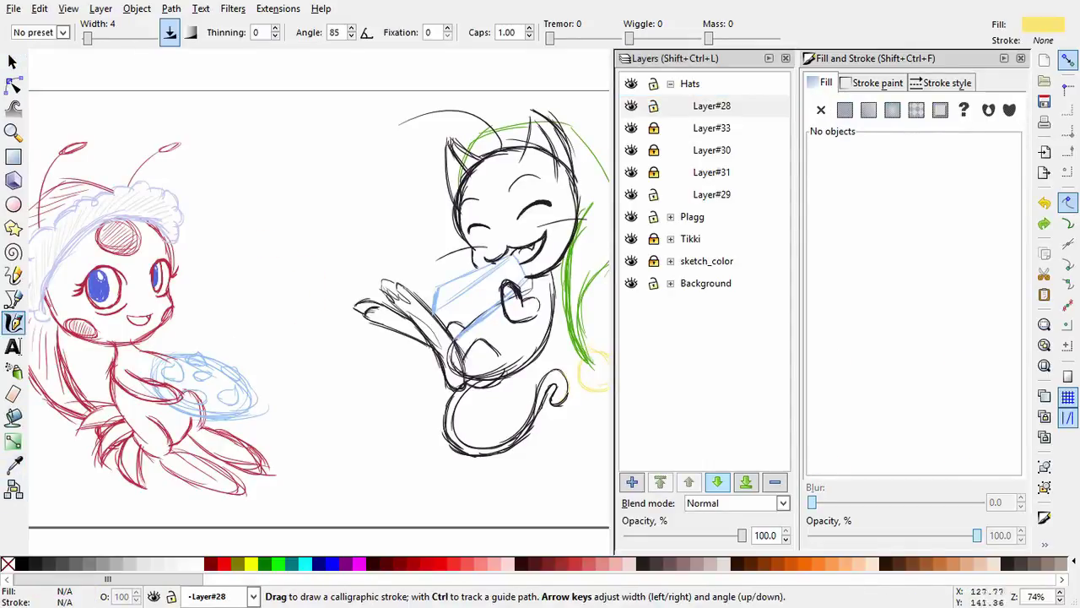
pyautogui.press('d')
pyautogui.scroll(5, 76, 215)
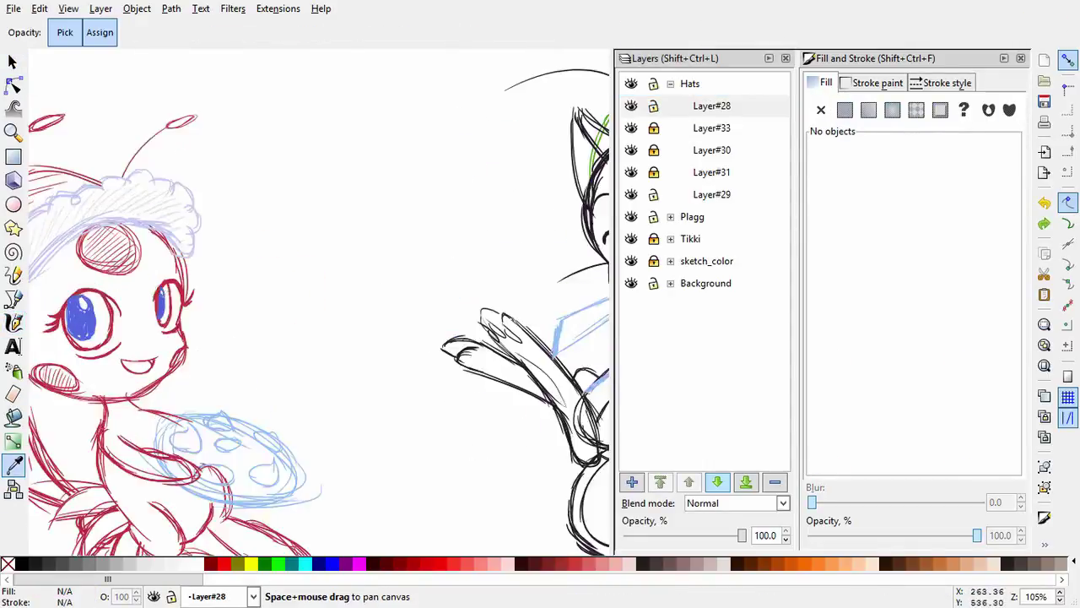
pyautogui.press('c')
pyautogui.scroll(-2, 321, 304)
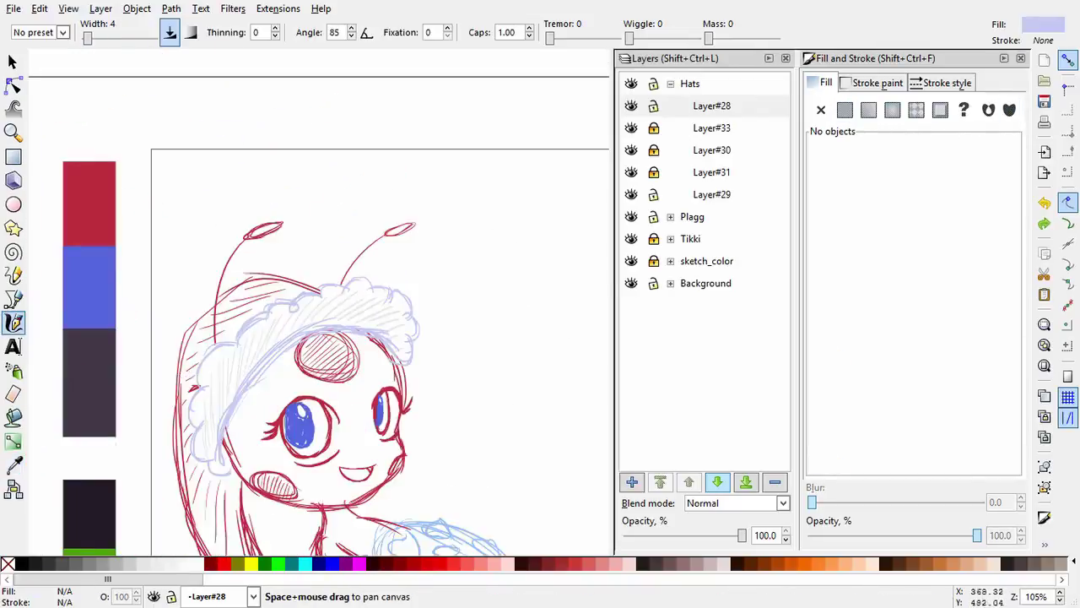
pyautogui.scroll(5, 320, 303)
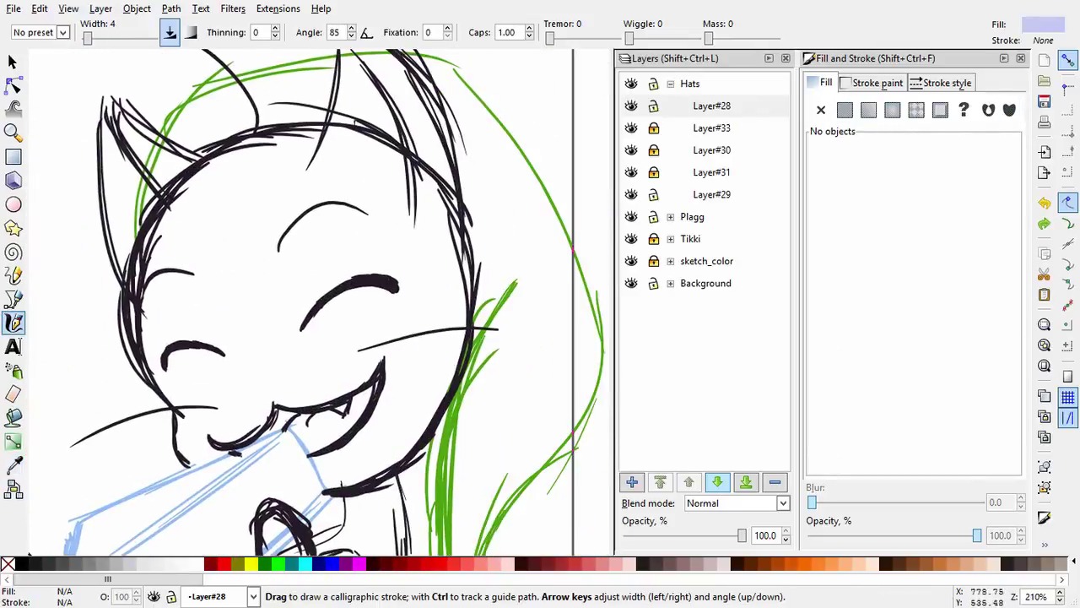
# Sketch the lower edge of Plagg's hat trim across his forehead with lavender calligraphy strokes, undoing and redrawing unsuitable curves.
pyautogui.click(131, 319)
pyautogui.moveTo(127, 304); pyautogui.dragTo(134, 325)
pyautogui.moveTo(185, 227)
pyautogui.mouseDown()
pyautogui.moveTo(141, 279)
pyautogui.moveTo(130, 329)
pyautogui.mouseUp()
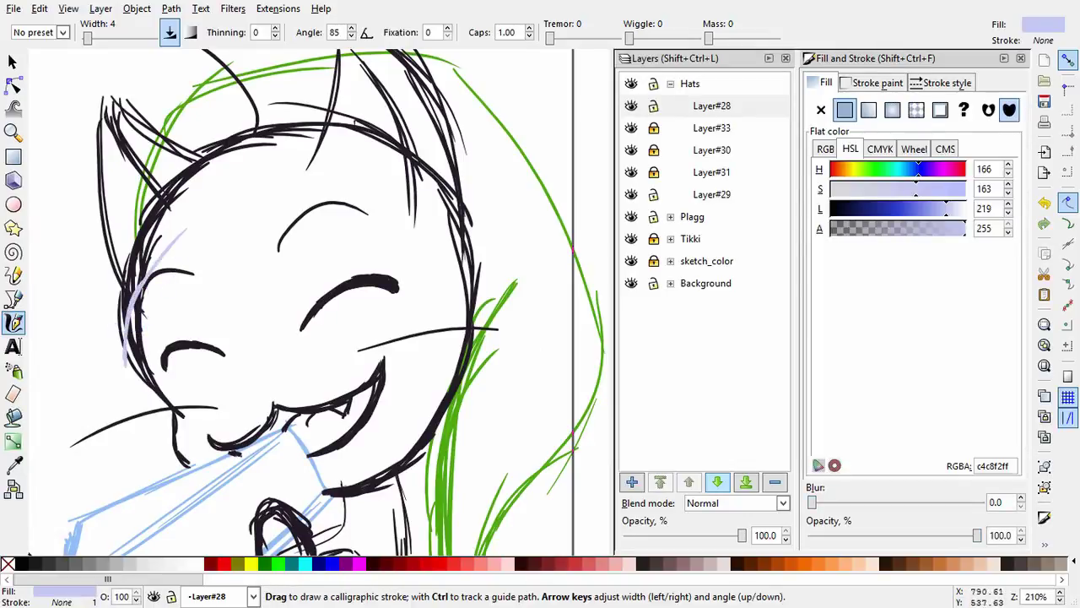
pyautogui.moveTo(156, 257)
pyautogui.mouseDown()
pyautogui.moveTo(367, 189)
pyautogui.moveTo(447, 241)
pyautogui.mouseUp()
pyautogui.press('Escape')
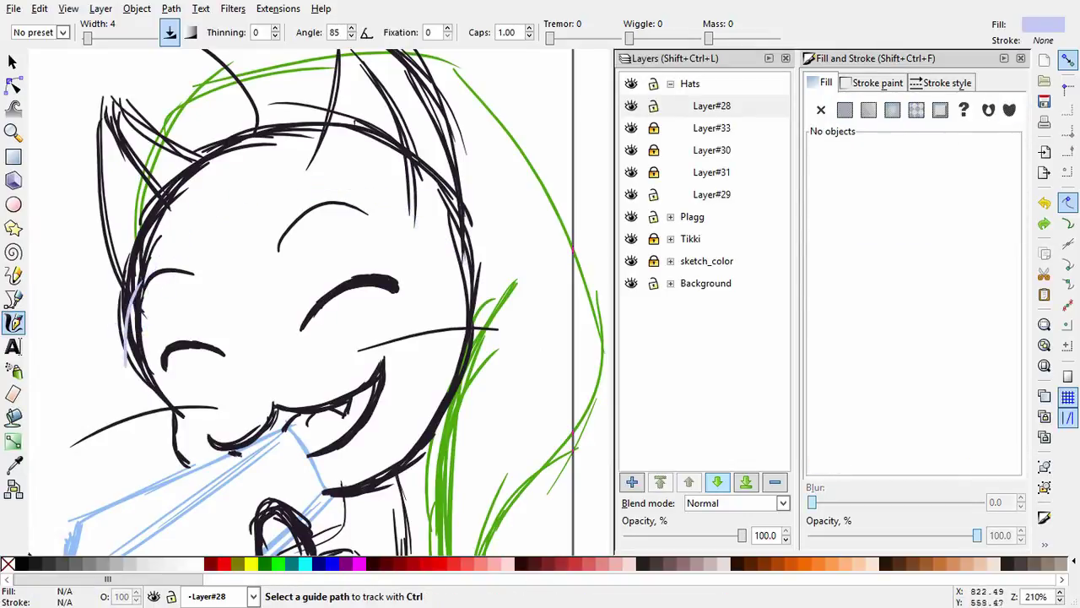
pyautogui.moveTo(97, 286)
pyautogui.mouseDown()
pyautogui.moveTo(211, 253)
pyautogui.moveTo(367, 247)
pyautogui.mouseUp()
pyautogui.press('Escape')
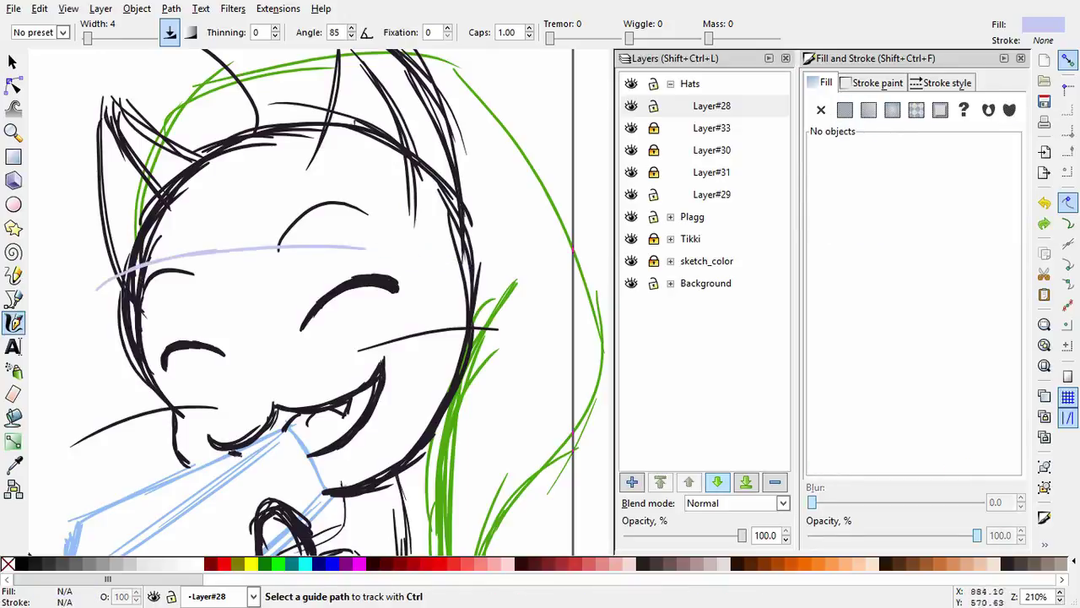
pyautogui.hotkey('ctrl', 'z')
pyautogui.moveTo(108, 312); pyautogui.dragTo(207, 226)
pyautogui.hotkey('ctrl', 'z')
pyautogui.moveTo(110, 302)
pyautogui.mouseDown()
pyautogui.moveTo(242, 234)
pyautogui.moveTo(473, 296)
pyautogui.mouseUp()
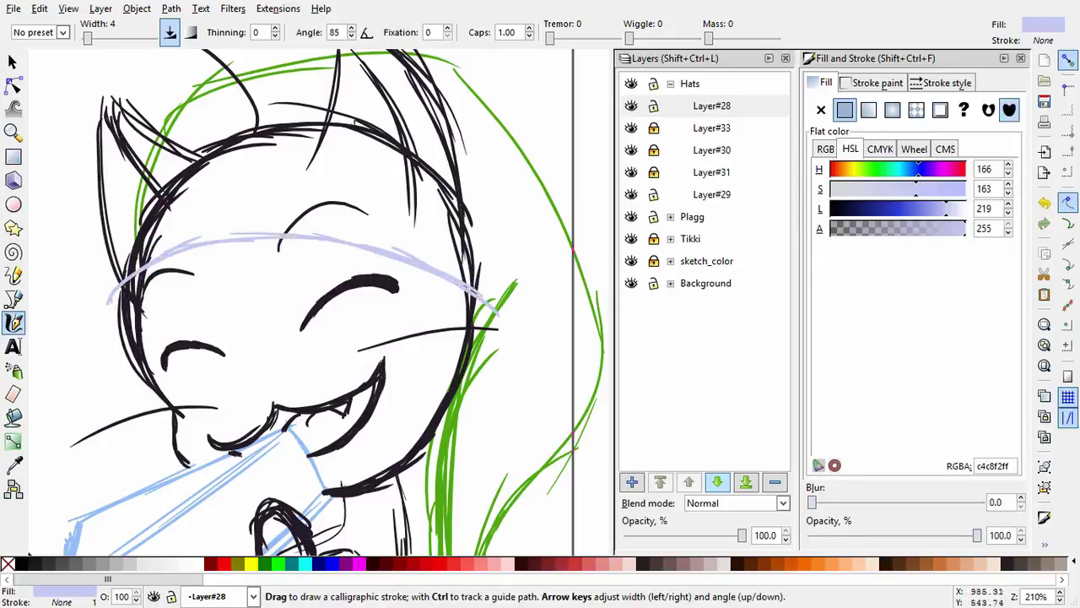
# Sketch the scalloped outer outline of Plagg's hat trim over his head, from one side of his face to the other.
pyautogui.moveTo(518, 338)
pyautogui.mouseDown()
pyautogui.moveTo(540, 244)
pyautogui.moveTo(534, 222)
pyautogui.mouseUp()
pyautogui.press('Escape')
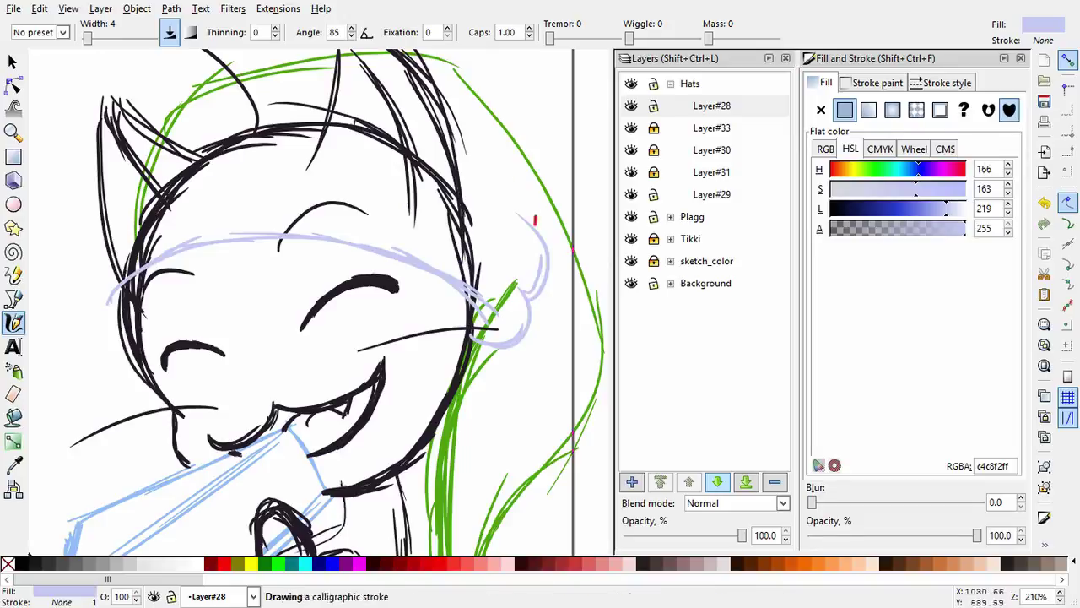
pyautogui.moveTo(469, 127); pyautogui.dragTo(436, 125)
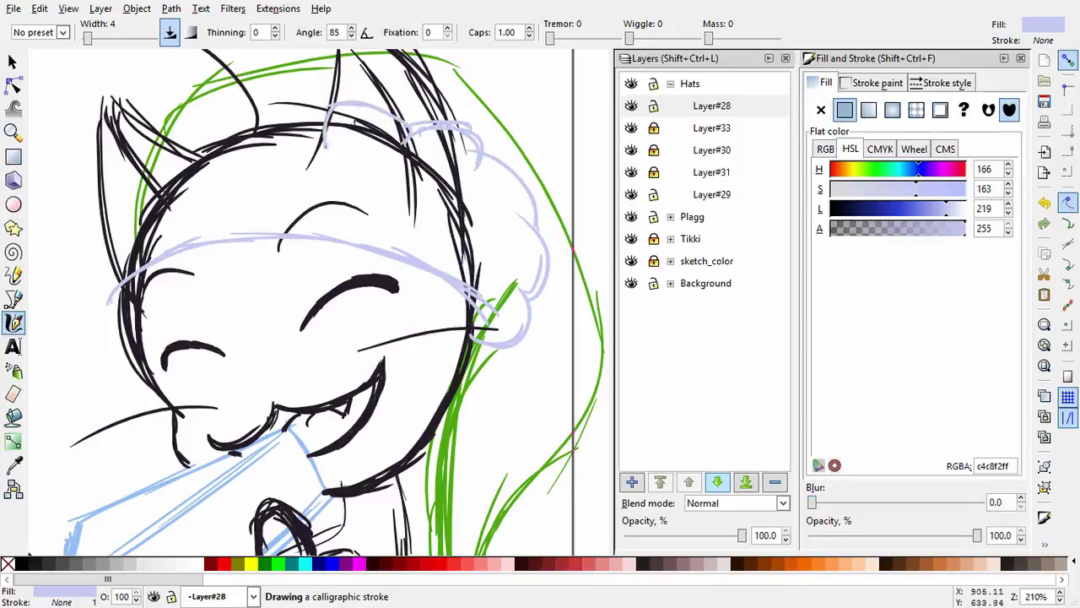
pyautogui.moveTo(369, 118); pyautogui.dragTo(238, 131)
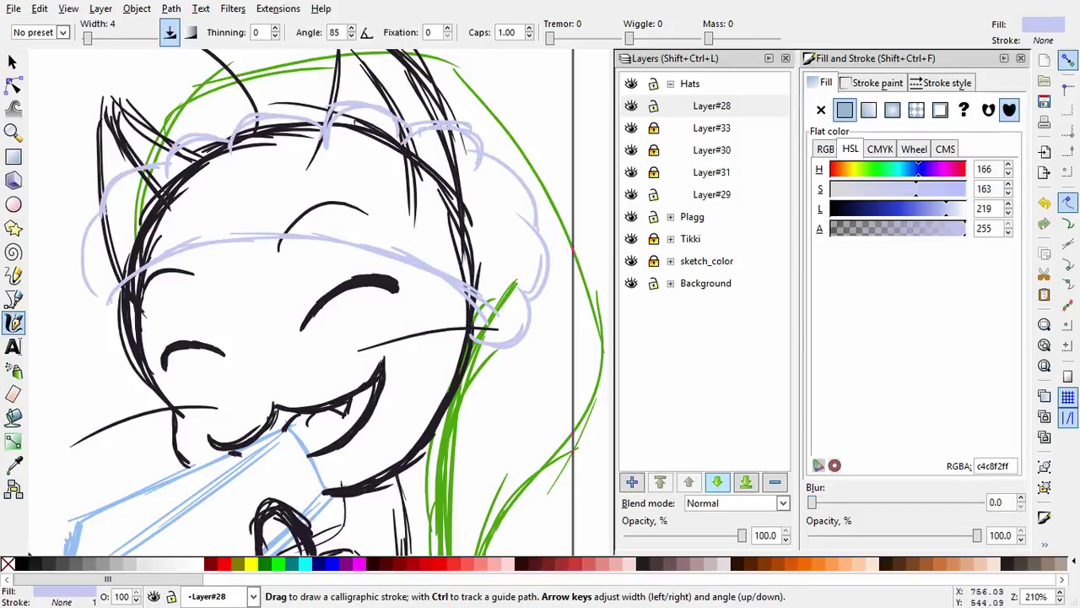
pyautogui.moveTo(87, 291); pyautogui.dragTo(100, 327)
pyautogui.moveTo(253, 338); pyautogui.dragTo(228, 352)
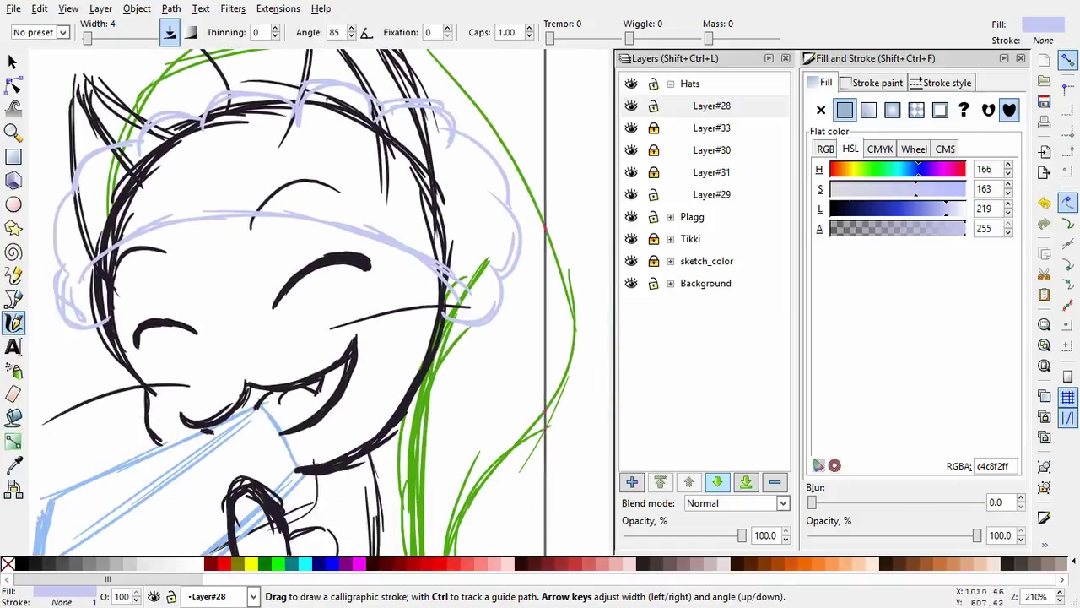
# Pull surplus lavender strokes off the left end of Plagg's hat trim onto the empty canvas beside him.
pyautogui.moveTo(337, 354); pyautogui.dragTo(536, 320)
pyautogui.moveTo(342, 240); pyautogui.dragTo(319, 287)
pyautogui.press('s')
pyautogui.press('Tab')
pyautogui.press('Tab')
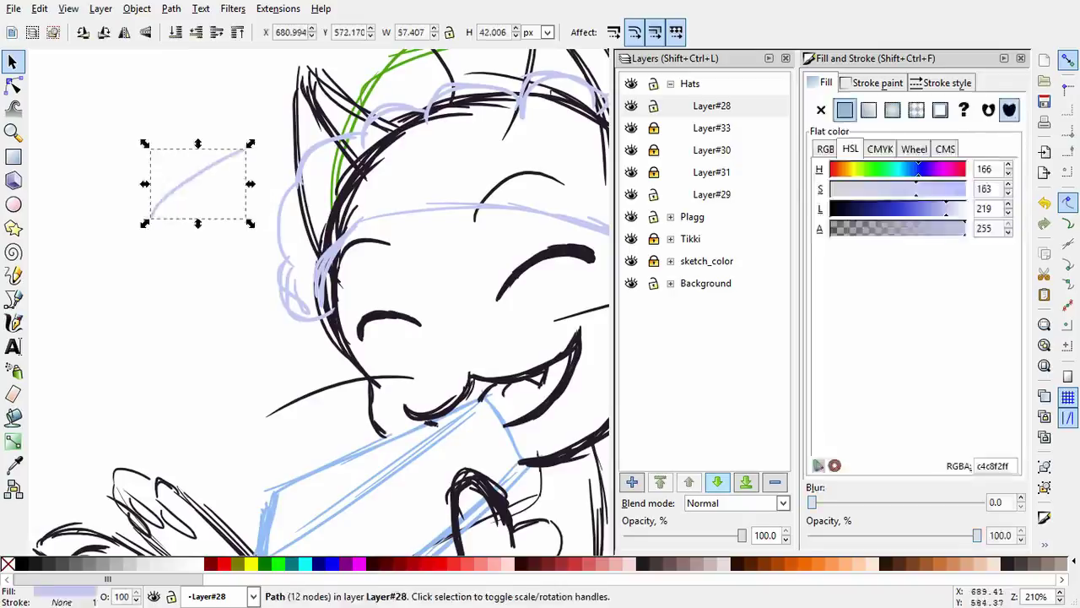
pyautogui.press('Escape')
pyautogui.hotkey('ctrl', 'v')
pyautogui.moveTo(144, 284); pyautogui.dragTo(150, 287)
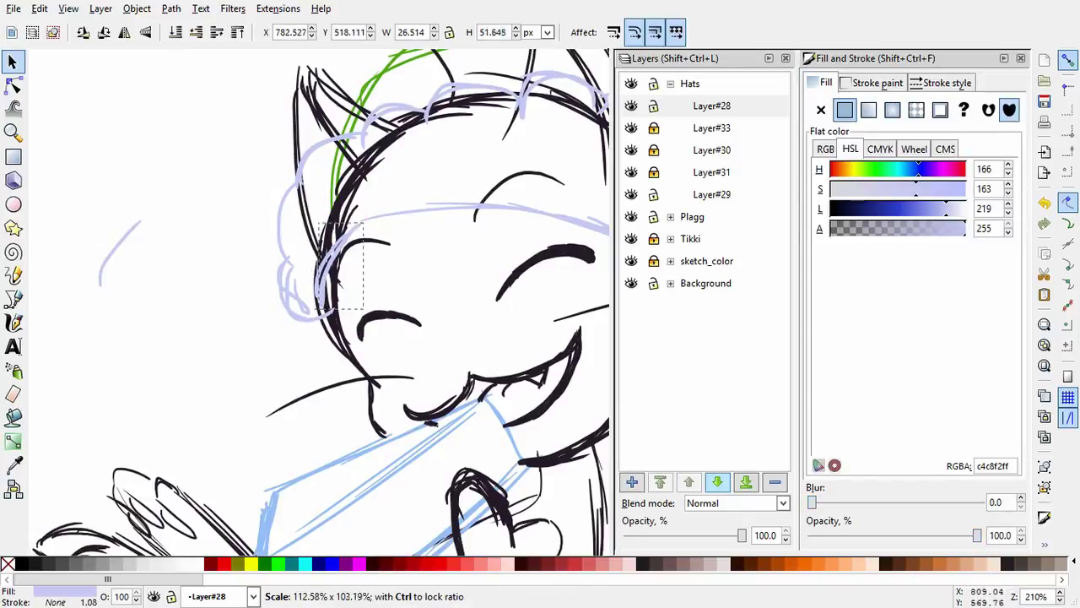
# Move the remaining thick strokes aside from the trim's left end and redraw that end with lavender calligraphy strokes.
pyautogui.press('Escape')
pyautogui.press('Tab')
pyautogui.press('Escape')
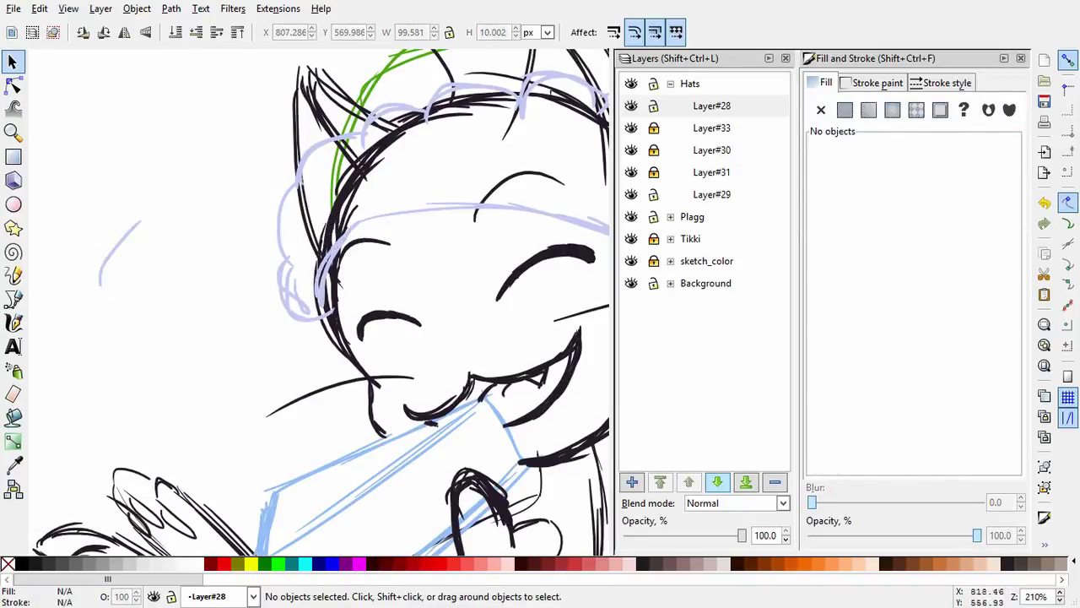
pyautogui.press('Tab')
pyautogui.press('Tab')
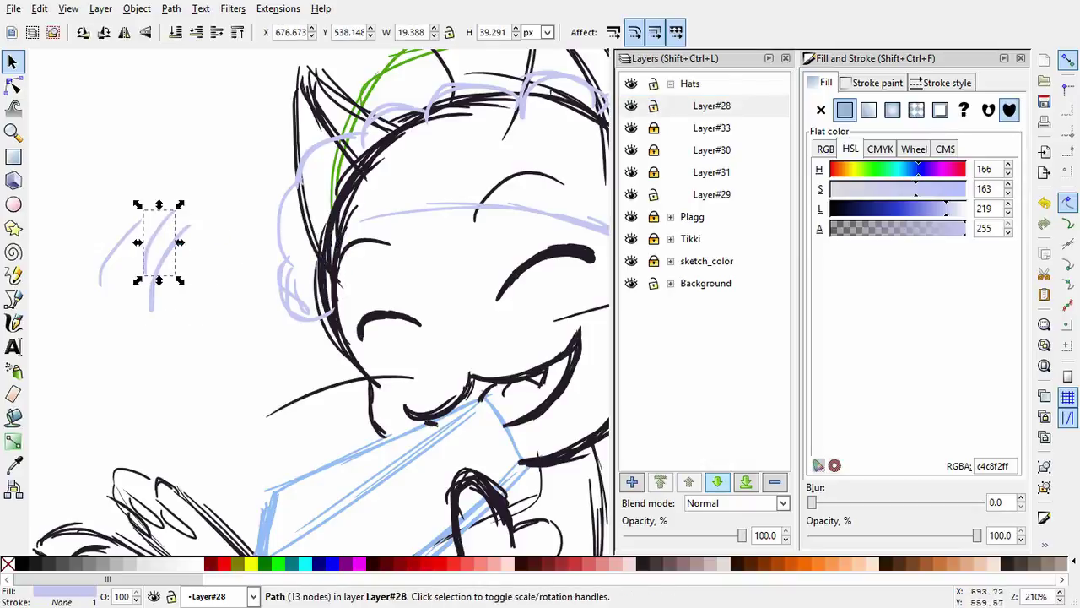
pyautogui.press('Escape')
pyautogui.press('c')
pyautogui.moveTo(350, 226)
pyautogui.mouseDown()
pyautogui.moveTo(325, 287)
pyautogui.moveTo(156, 320)
pyautogui.mouseUp()
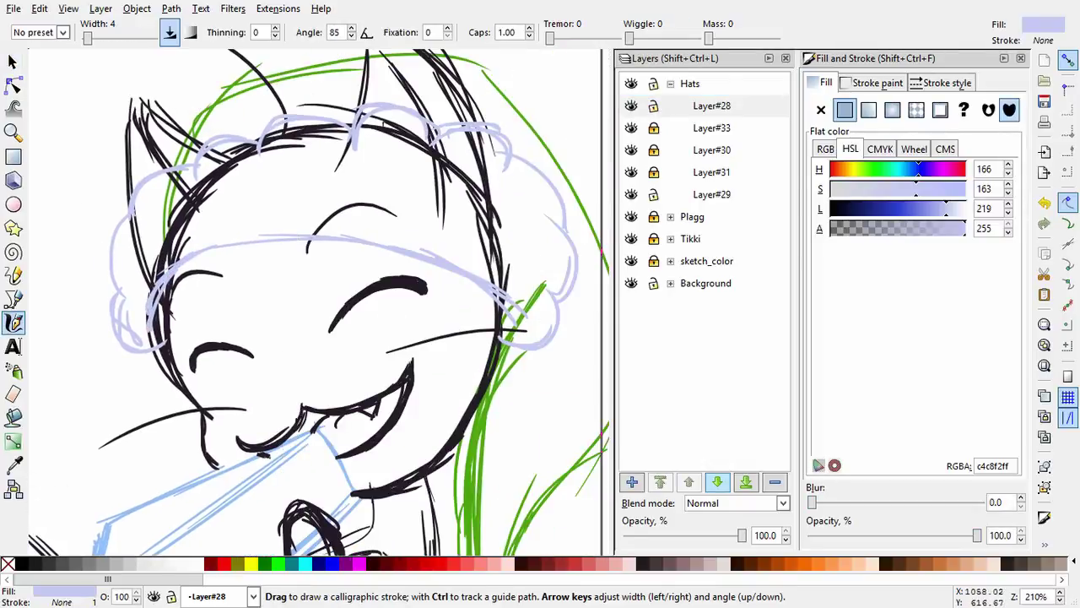
# Make Layer#31 the active layer and lock the other hat layers.
pyautogui.click(712, 106)
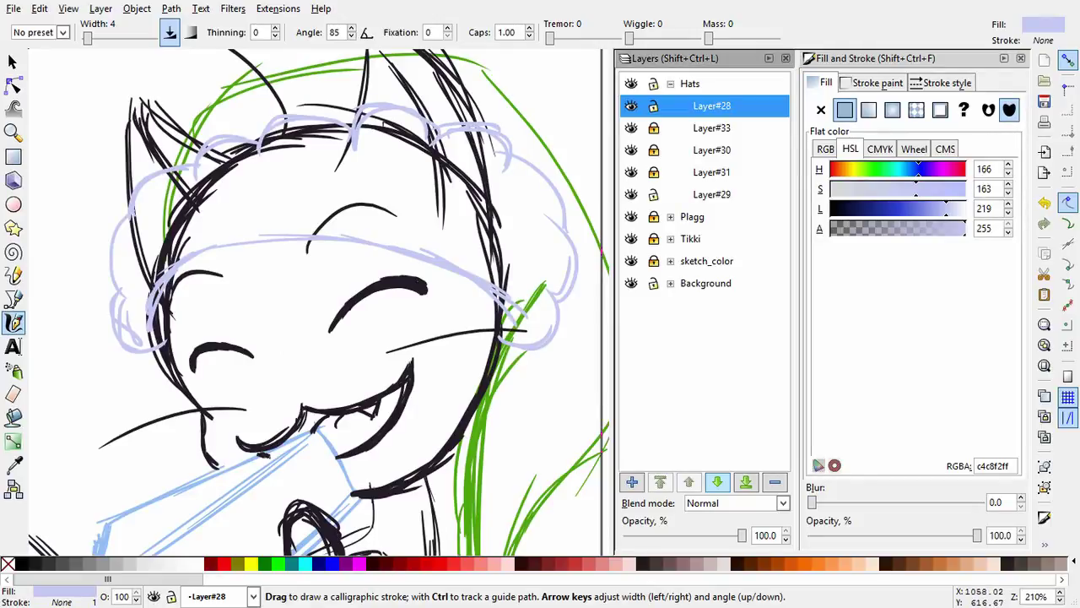
pyautogui.moveTo(211, 338)
pyautogui.mouseDown()
pyautogui.moveTo(506, 338)
pyautogui.moveTo(590, 354)
pyautogui.mouseUp()
pyautogui.click(712, 172)
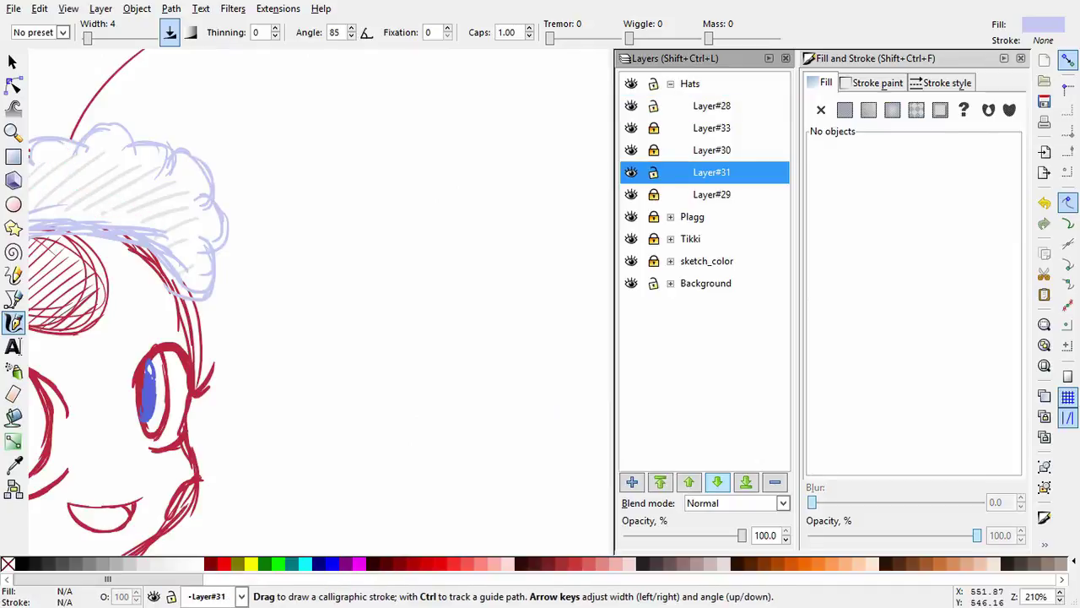
pyautogui.moveTo(470, 192); pyautogui.dragTo(447, 249)
pyautogui.hotkey('ctrl', 'z')
pyautogui.moveTo(506, 338)
pyautogui.mouseDown()
pyautogui.moveTo(211, 338)
pyautogui.moveTo(171, 347)
pyautogui.mouseUp()
# Trace Plagg's hat trim with a closed Bezier path and fill it white to cover the lines beneath.
pyautogui.click(13, 299)
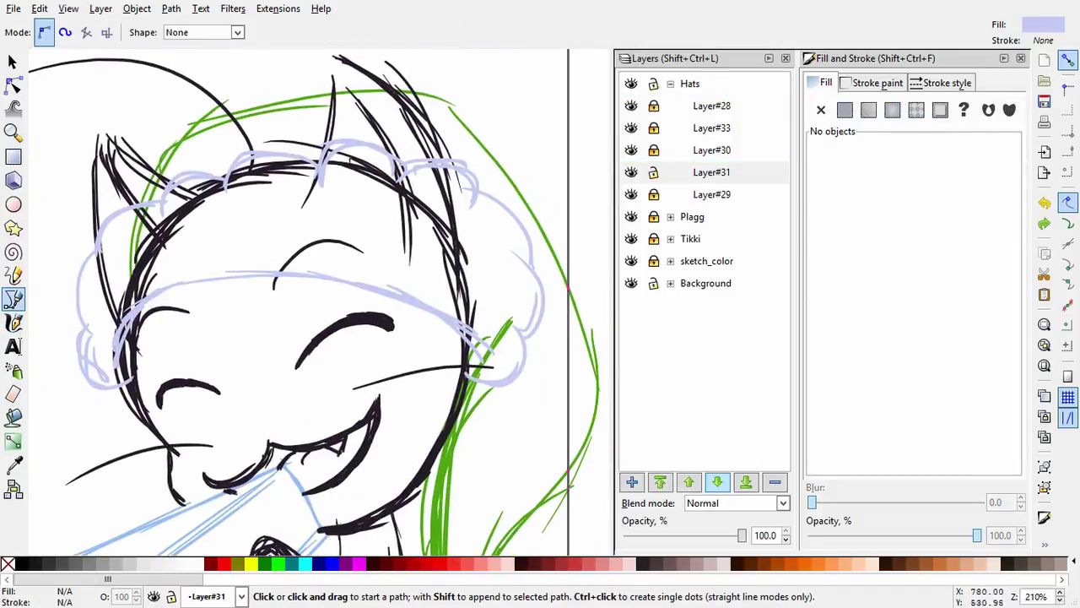
pyautogui.click(173, 285)
pyautogui.click(263, 275)
pyautogui.click(388, 287)
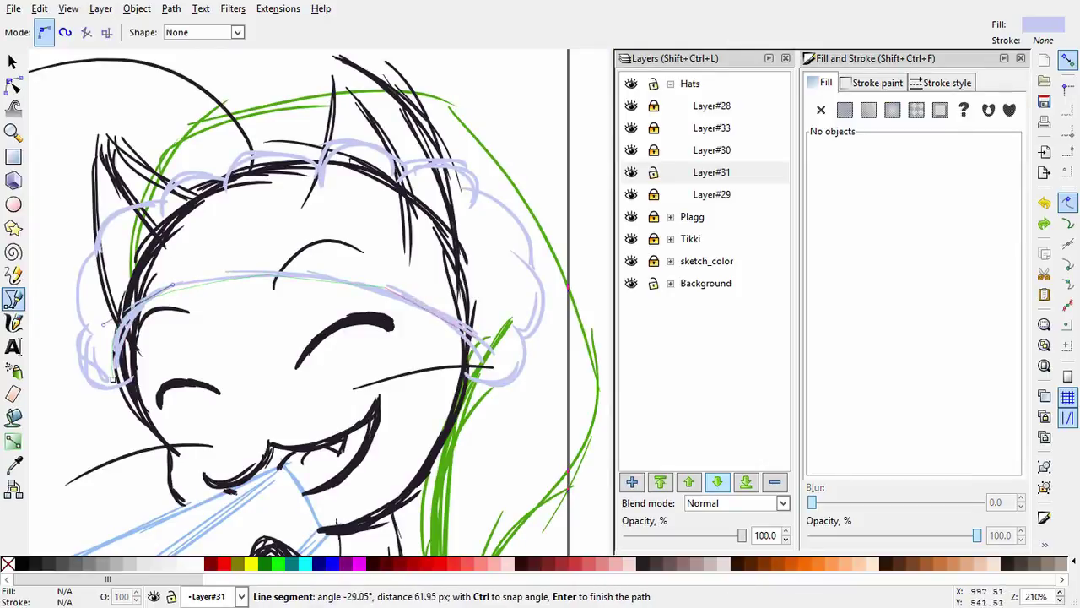
pyautogui.click(531, 301)
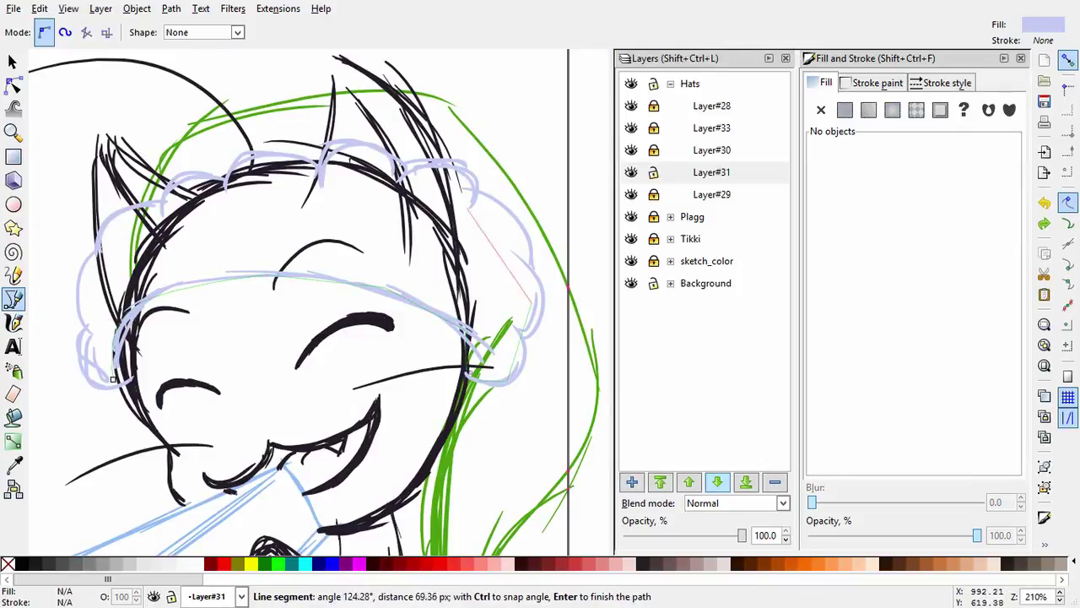
pyautogui.moveTo(380, 159); pyautogui.dragTo(363, 161)
pyautogui.moveTo(299, 150)
pyautogui.mouseDown()
pyautogui.moveTo(268, 154)
pyautogui.moveTo(296, 152)
pyautogui.mouseUp()
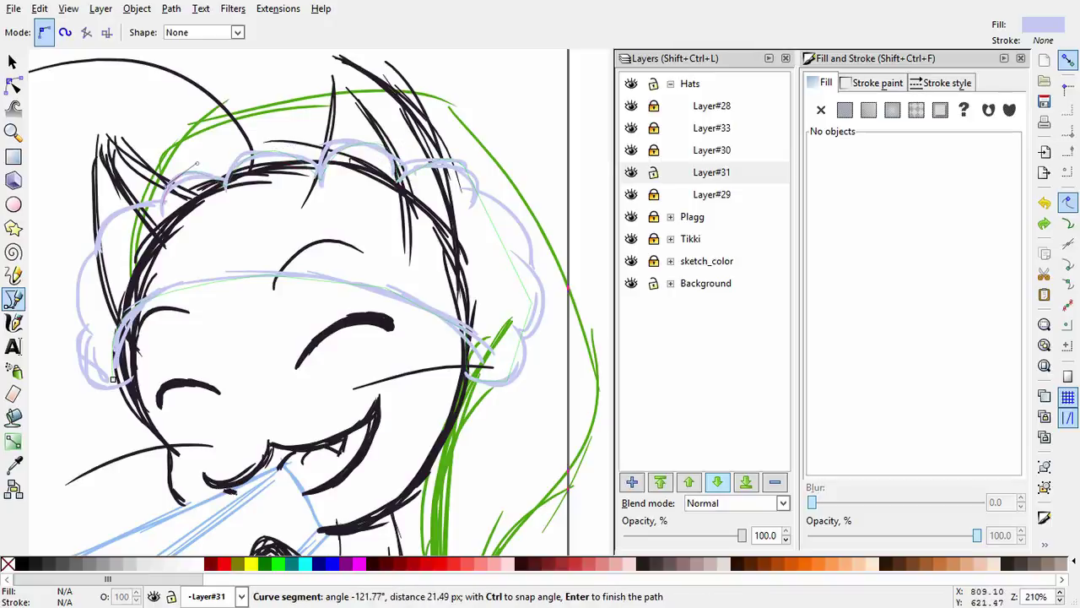
pyautogui.click(121, 255)
pyautogui.moveTo(89, 291); pyautogui.dragTo(89, 306)
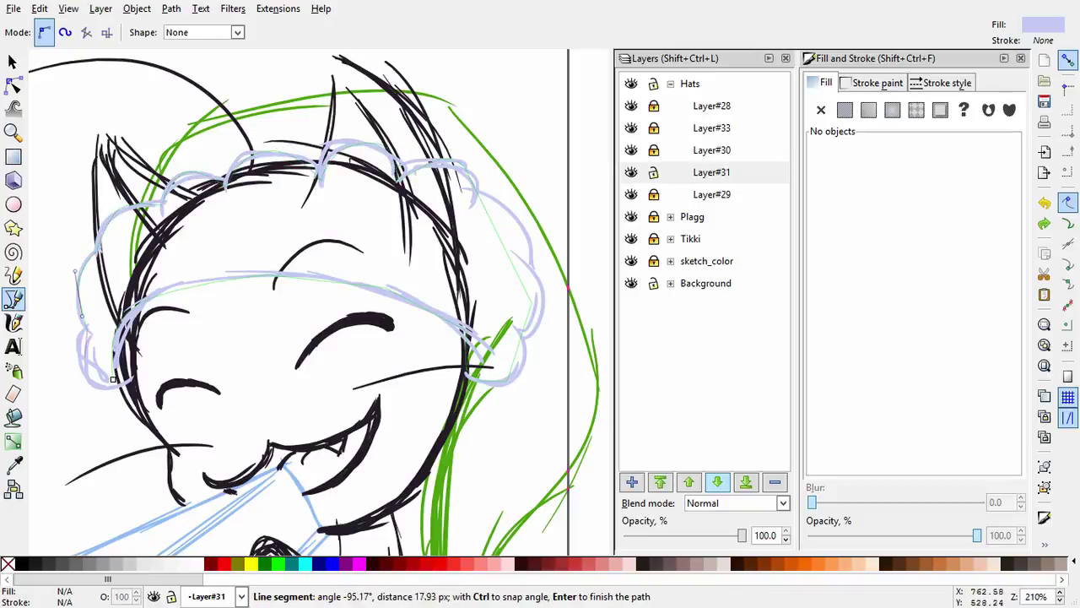
pyautogui.click(113, 379)
pyautogui.click(198, 563)
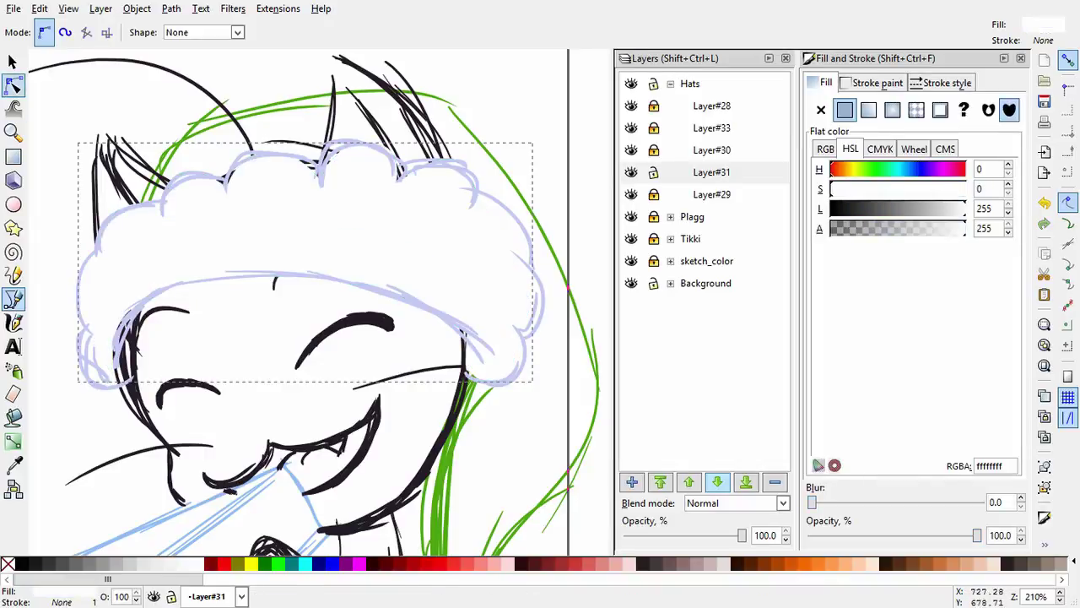
# Adjust nodes along the scalloped upper edge of the white shape to fit the lavender trim outline.
pyautogui.click(13, 84)
pyautogui.click(321, 180)
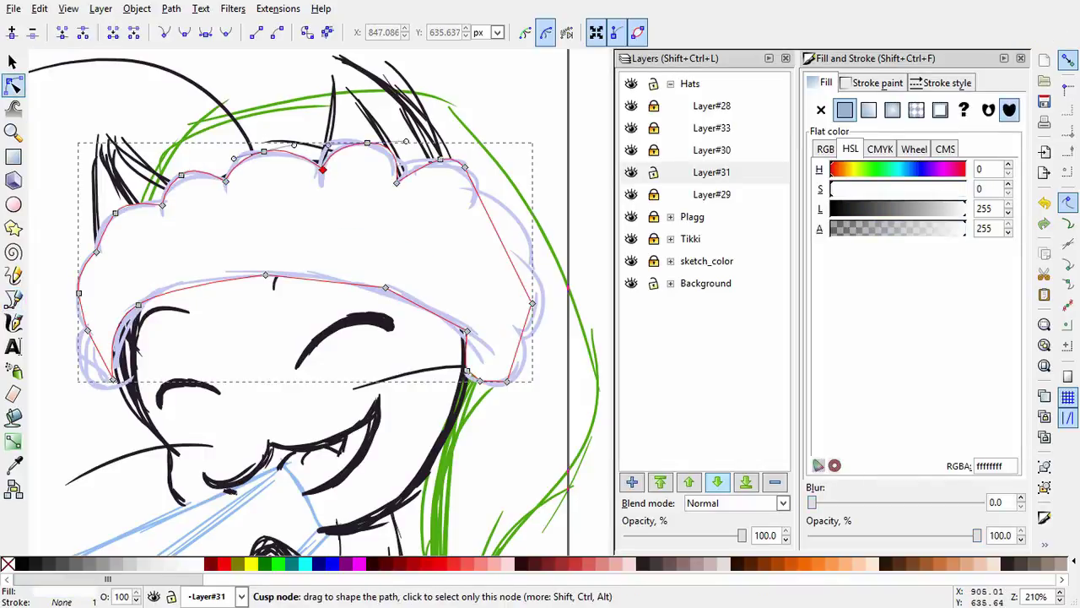
pyautogui.click(322, 170)
pyautogui.click(179, 178)
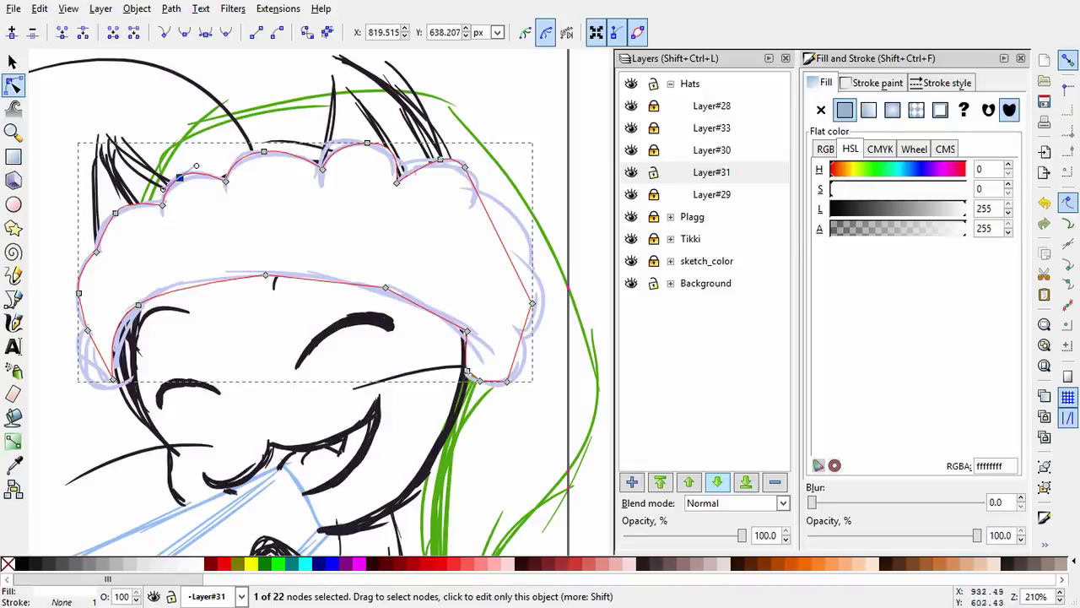
pyautogui.press('Escape')
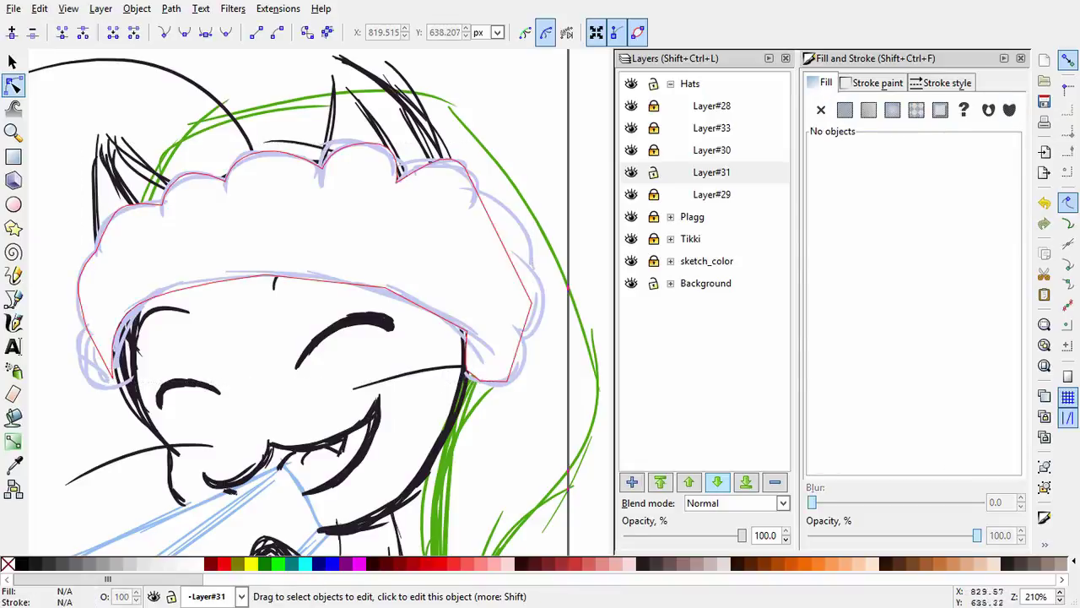
pyautogui.press('b')
pyautogui.click(137, 220)
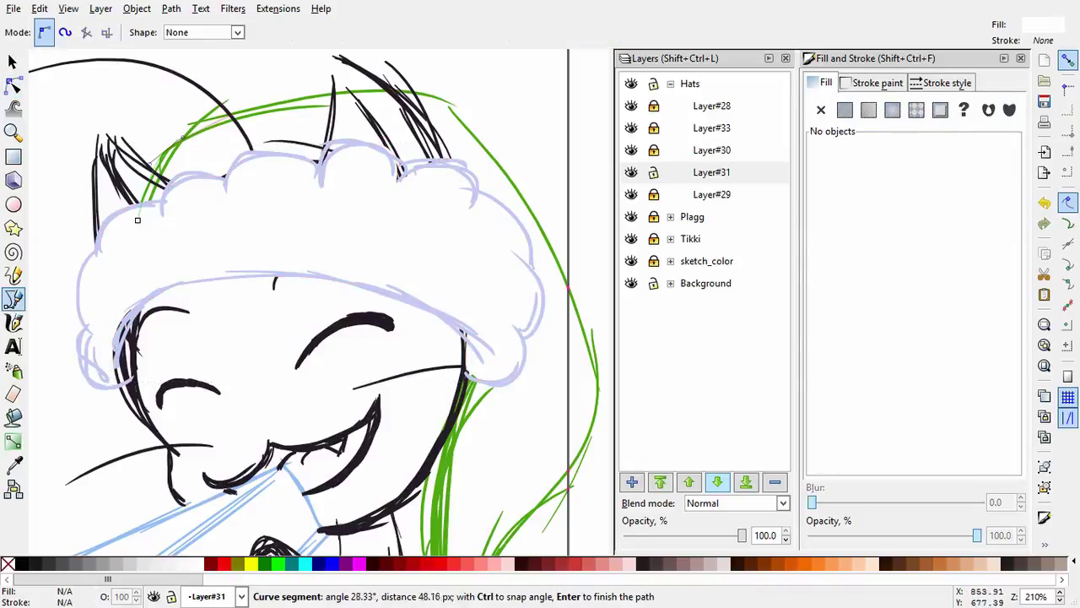
pyautogui.press('Escape')
# Create a new layer directly above Layer#36 inside Plagg's sketch_p group.
pyautogui.click(712, 171)
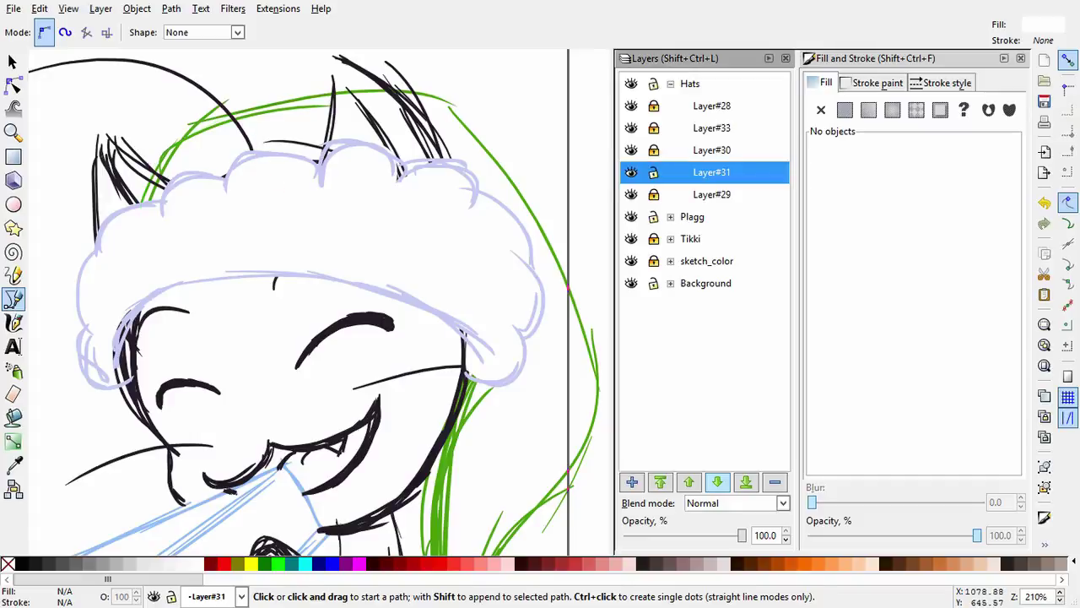
pyautogui.click(670, 216)
pyautogui.click(682, 261)
pyautogui.scroll(-3, 701, 270)
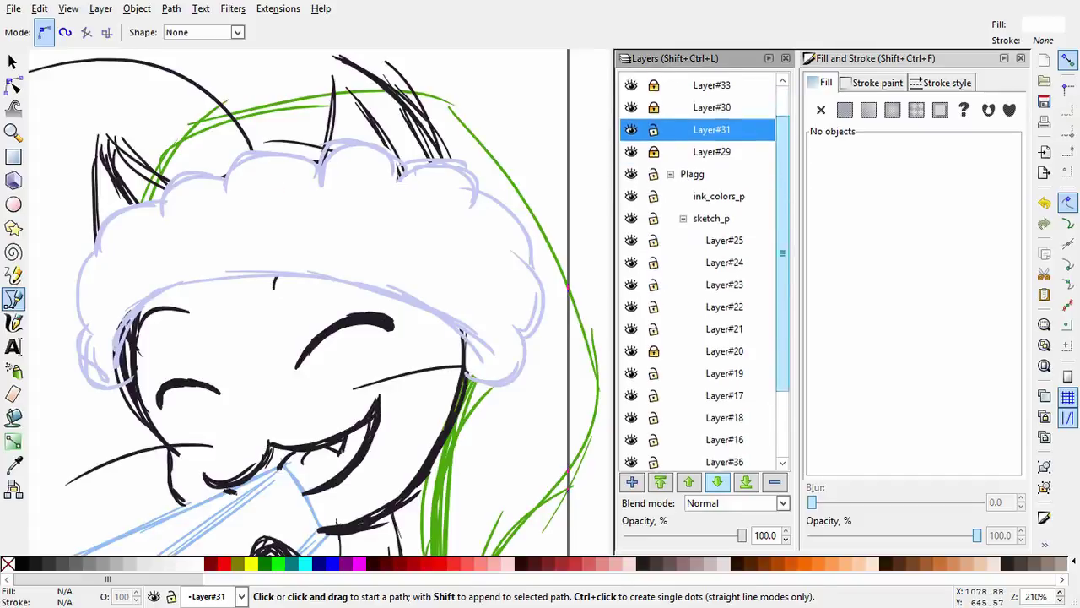
pyautogui.click(724, 369)
pyautogui.hotkey('ctrl', 'shift', 'n')
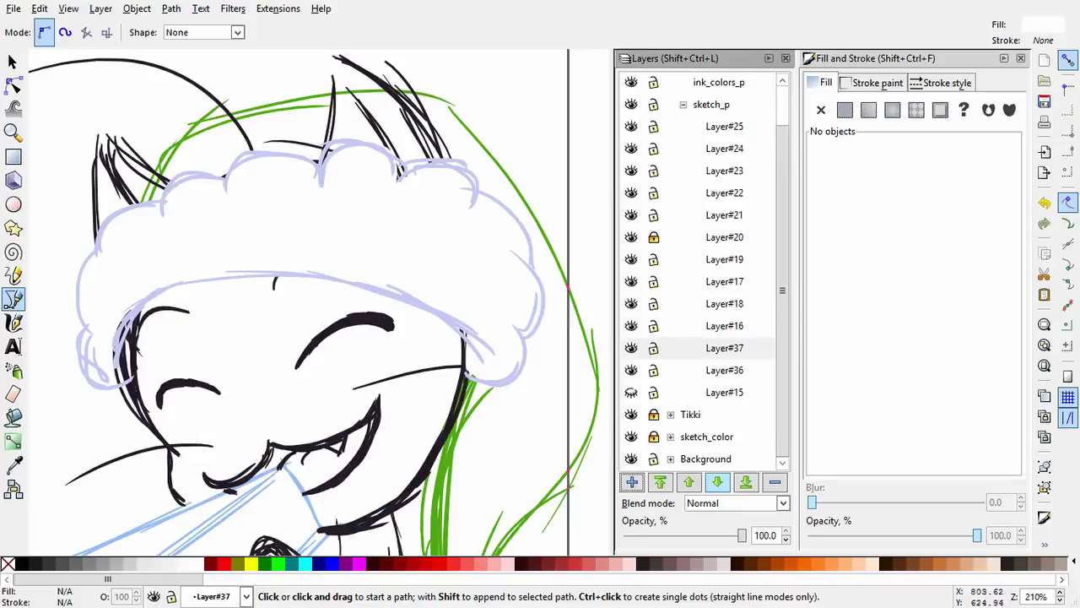
# Trace a closed white shape in Layer#37 from the trim beside the small ear to the tall ear, covering the lines beneath.
pyautogui.click(142, 220)
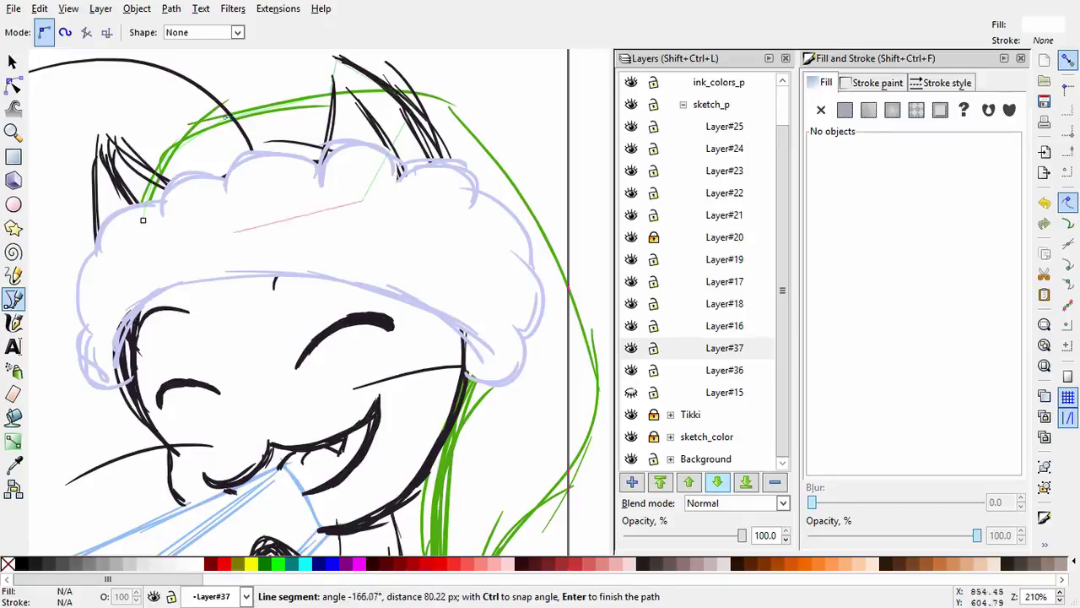
pyautogui.click(142, 221)
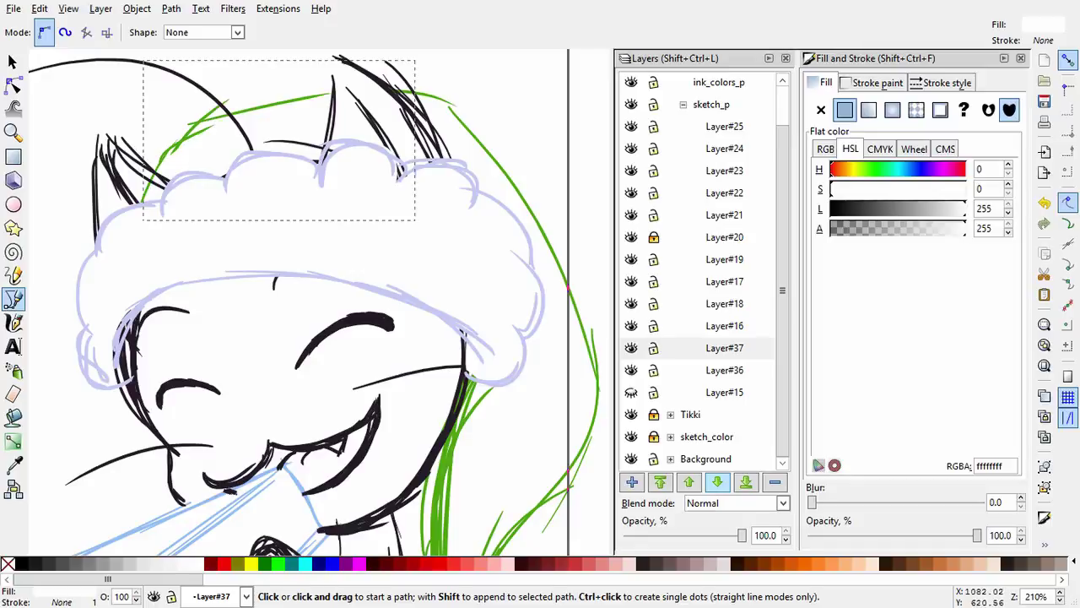
pyautogui.click(724, 348)
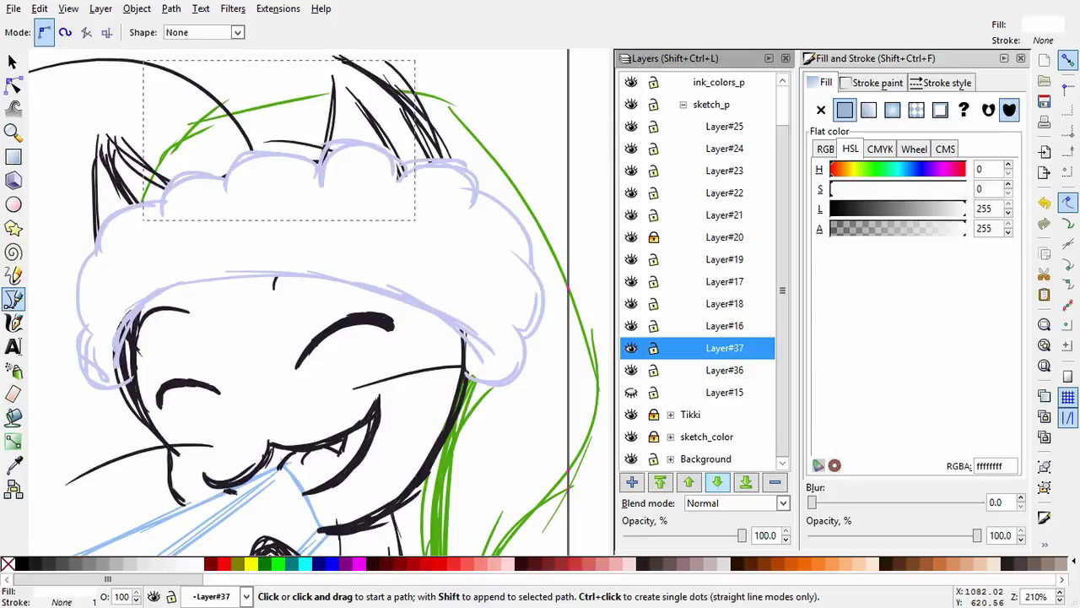
# Select the small ear's black strokes to identify their layer, make Layer#25 active, and lock the other sketch layers.
pyautogui.press('s')
pyautogui.moveTo(36, 108); pyautogui.dragTo(188, 253)
pyautogui.moveTo(46, 126); pyautogui.dragTo(74, 177)
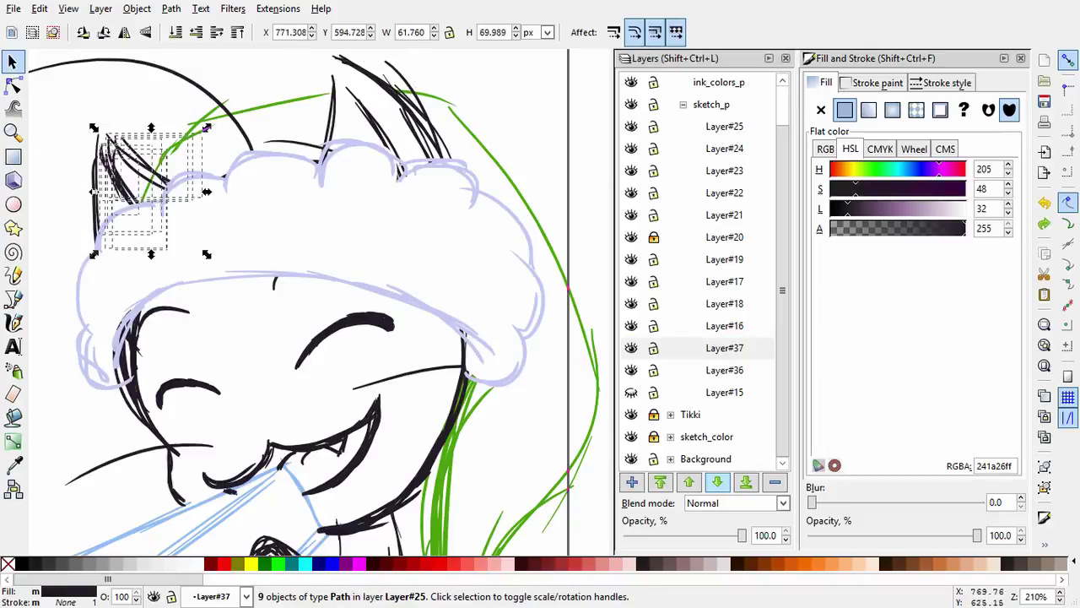
pyautogui.click(630, 170)
pyautogui.click(631, 171)
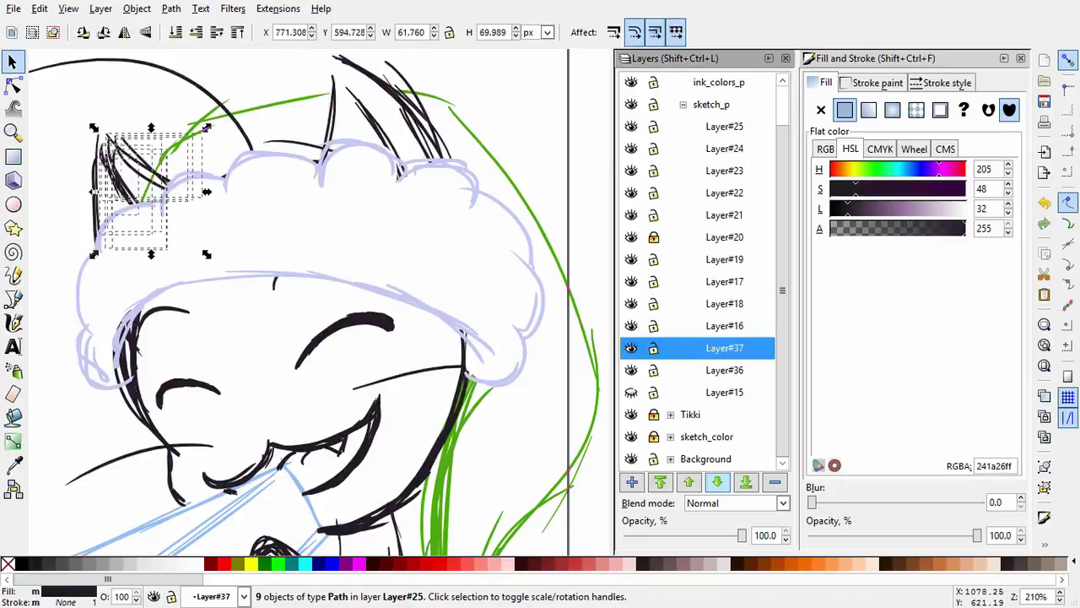
pyautogui.click(724, 126)
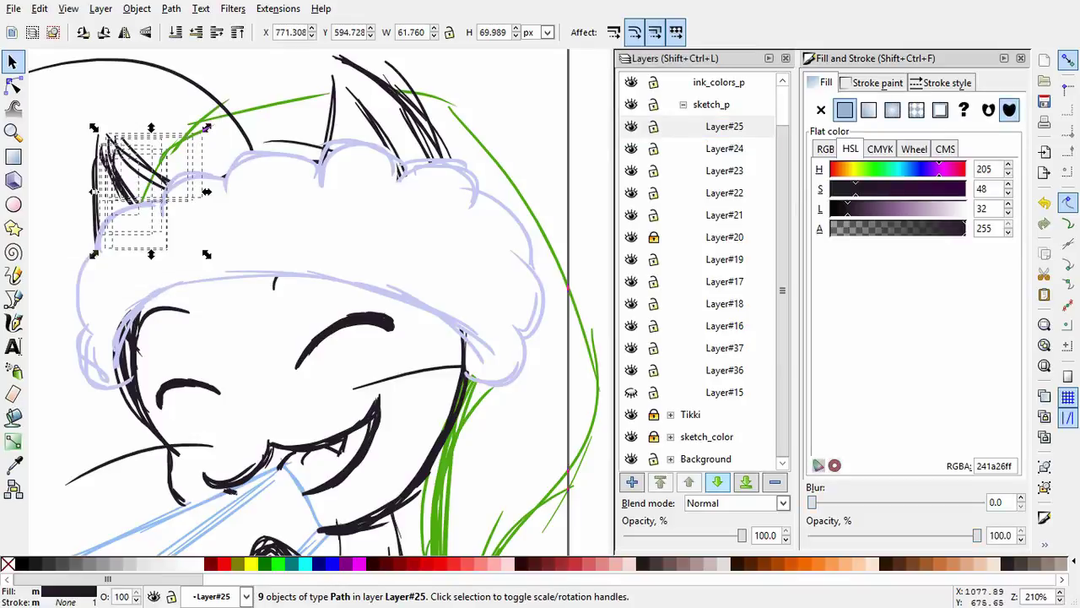
pyautogui.click(653, 148)
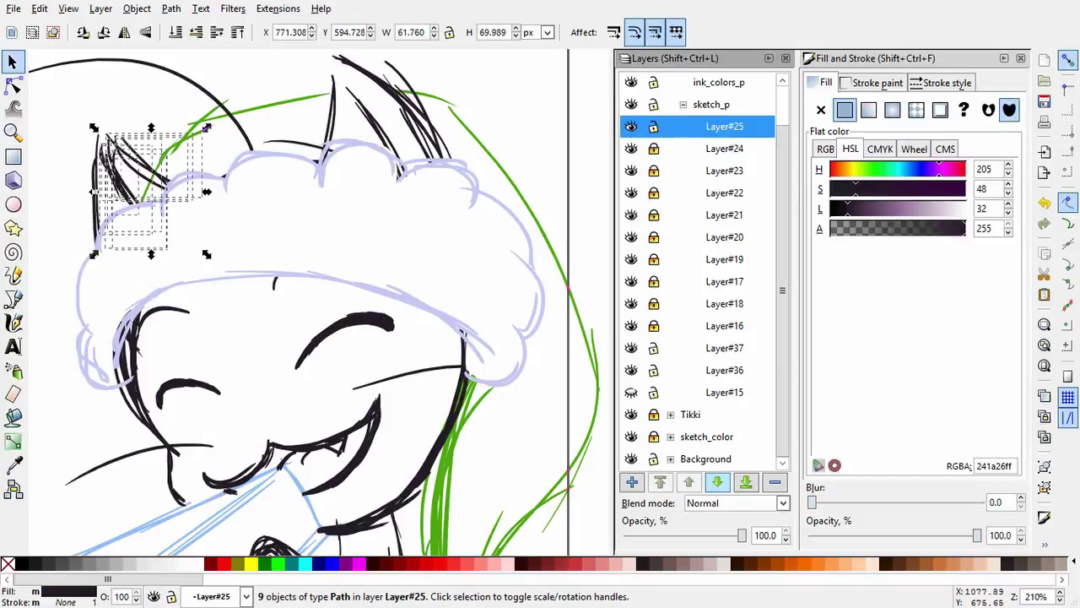
# Select all the small ear's black strokes in Layer#25 and group them.
pyautogui.keyDown('ctrl'); pyautogui.click(59, 201); pyautogui.keyUp('ctrl')
pyautogui.keyDown('ctrl'); pyautogui.click(59, 200); pyautogui.keyUp('ctrl')
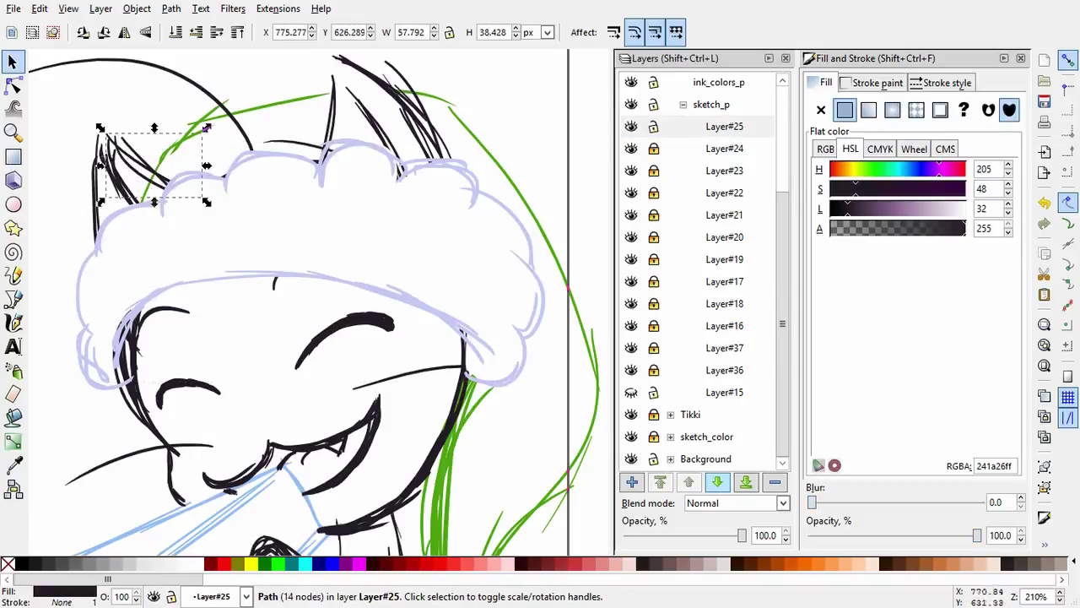
pyautogui.keyDown('ctrl'); pyautogui.click(59, 201); pyautogui.keyUp('ctrl')
pyautogui.press('space')
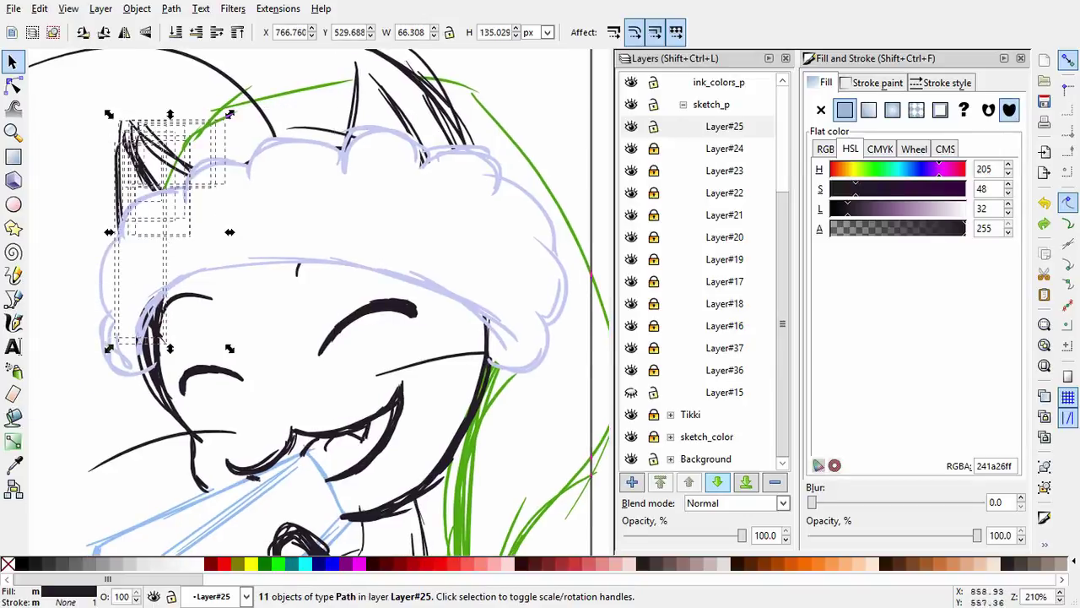
pyautogui.moveTo(48, 82); pyautogui.dragTo(287, 379)
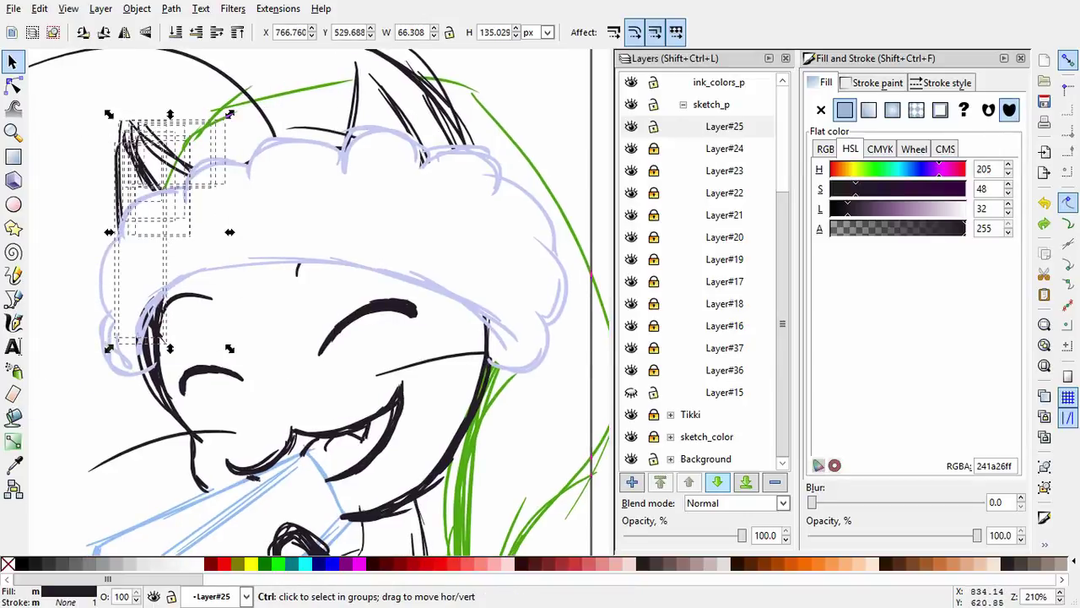
pyautogui.hotkey('ctrl', 'g')
pyautogui.hotkey('ctrl', 'x')
pyautogui.hotkey('ctrl', 'alt', 'v')
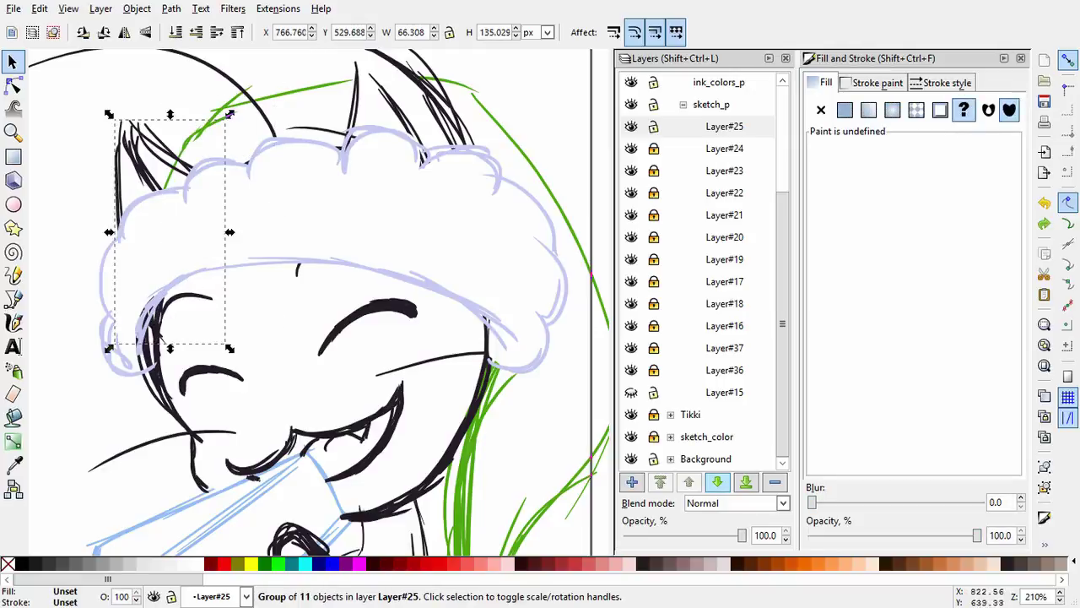
# Draw a closed white path around the small ear, follow the trim edge at its base, and adjust the corner node there.
pyautogui.click(12, 298)
pyautogui.click(118, 240)
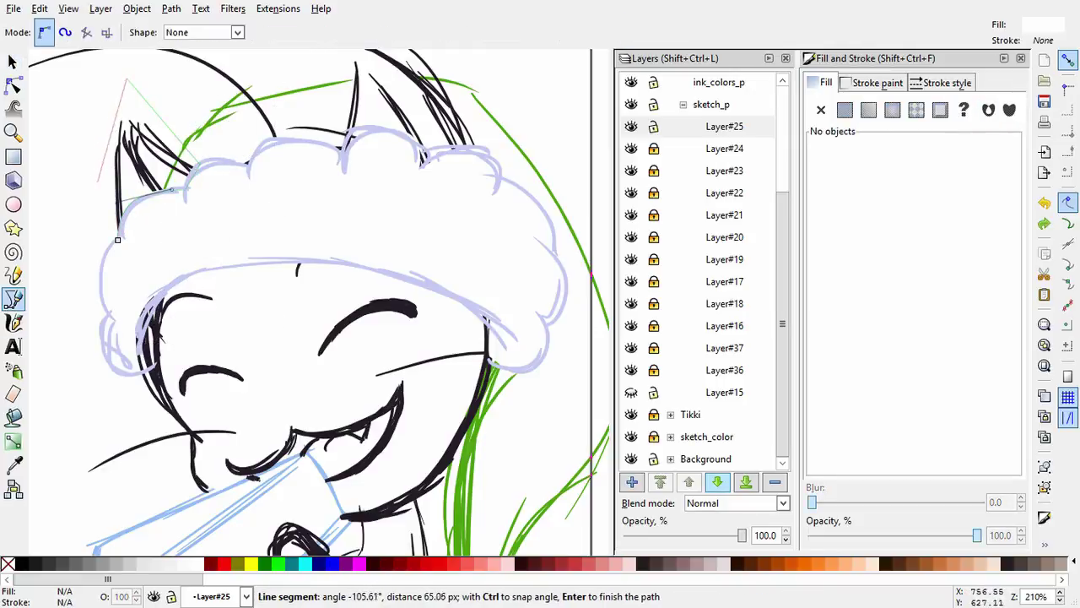
pyautogui.click(98, 194)
pyautogui.click(117, 239)
pyautogui.press('s')
pyautogui.press('n')
pyautogui.moveTo(202, 157); pyautogui.dragTo(163, 188)
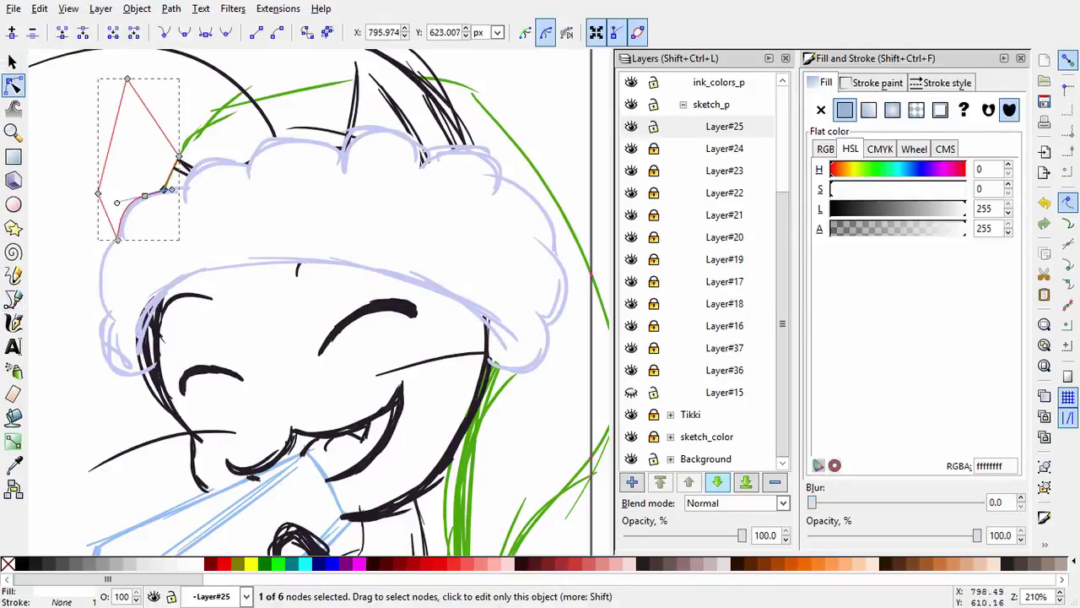
# Mask the grouped ear strokes with the white path so only the part above the hat trim shows.
pyautogui.press('s')
pyautogui.keyDown('shift'); pyautogui.click(178, 216); pyautogui.keyUp('shift')
pyautogui.click(172, 181)
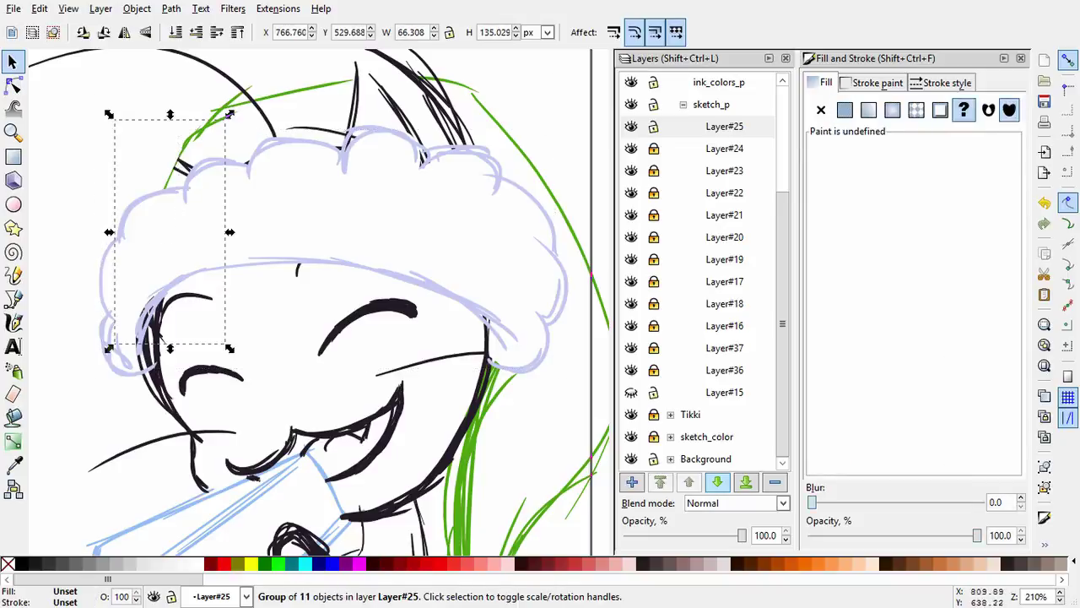
pyautogui.keyDown('shift'); pyautogui.click(118, 145); pyautogui.keyUp('shift')
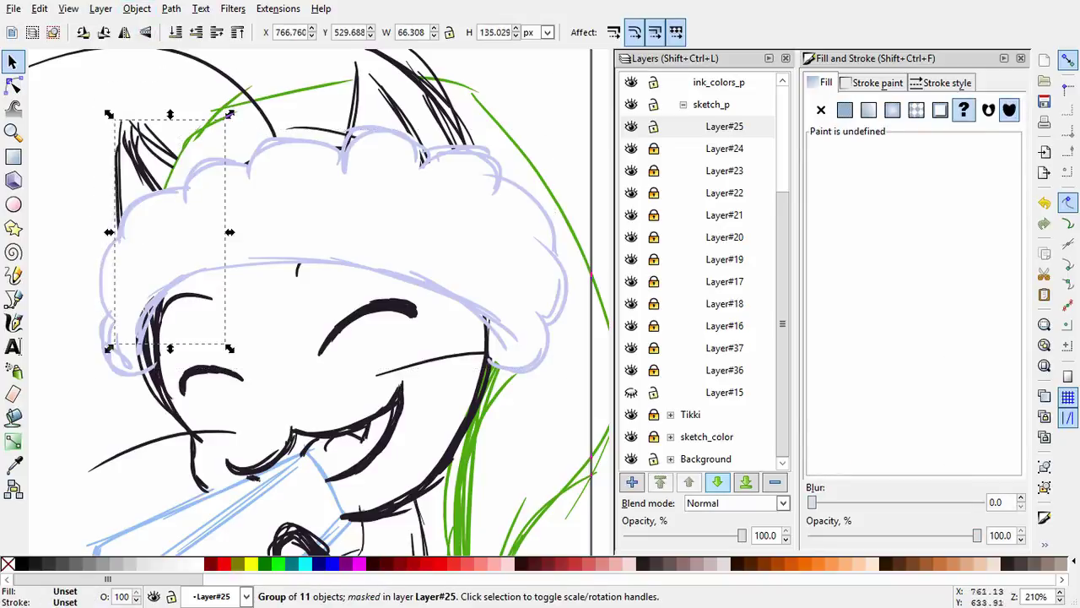
pyautogui.press('Escape')
# Try stacking Layer#36 above Layer#37, and raise Layer#37 back above it.
pyautogui.scroll(2, 318, 302)
pyautogui.press('-')
pyautogui.press('-')
pyautogui.press('-')
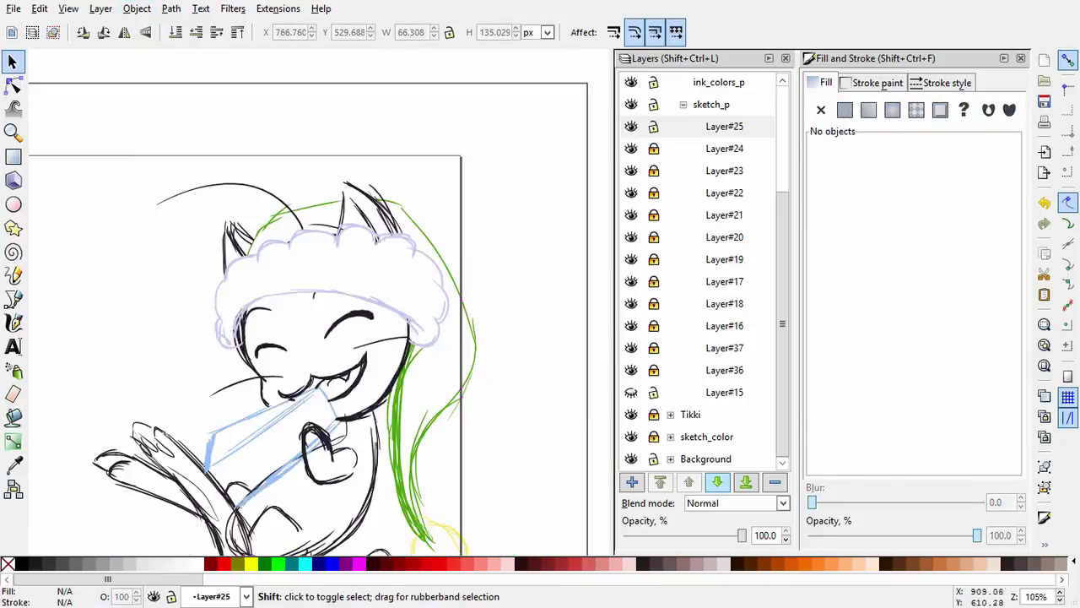
pyautogui.moveTo(321, 338)
pyautogui.mouseDown()
pyautogui.moveTo(360, 277)
pyautogui.moveTo(476, 280)
pyautogui.mouseUp()
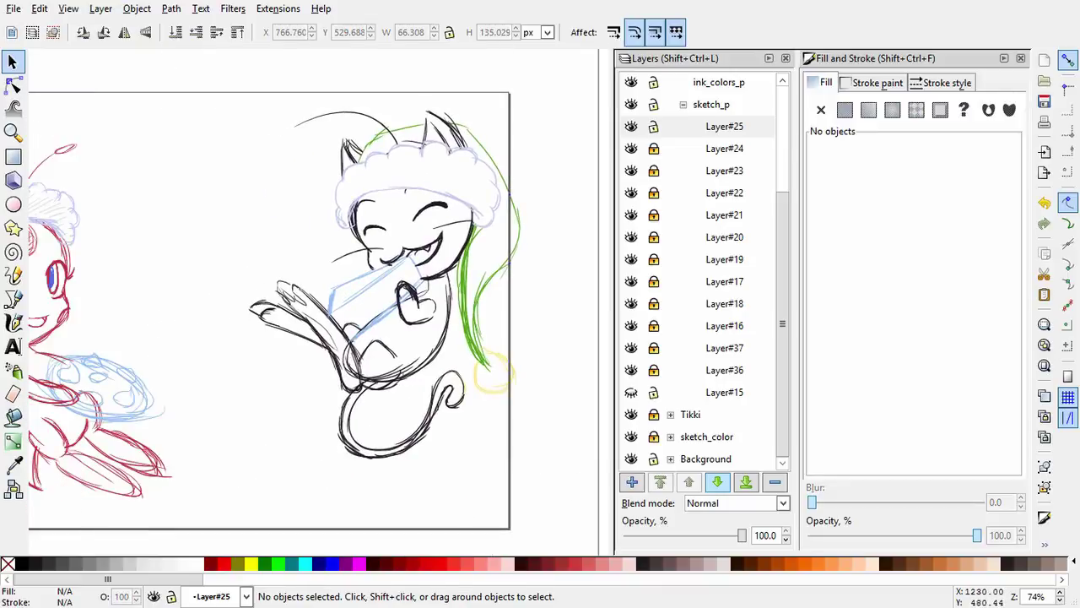
pyautogui.click(724, 126)
pyautogui.click(724, 369)
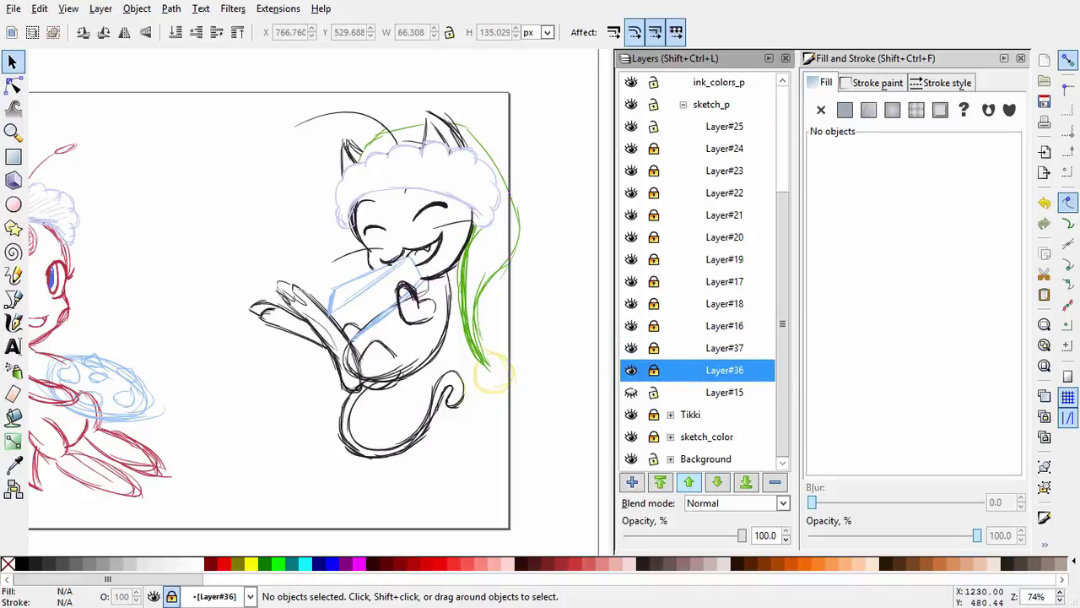
pyautogui.click(689, 481)
pyautogui.click(631, 370)
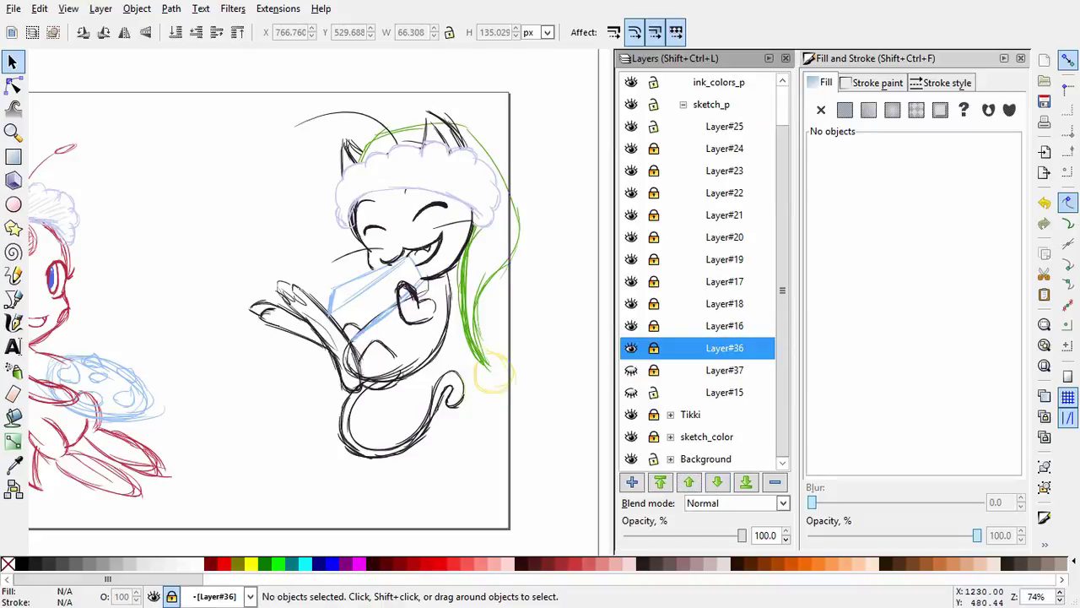
pyautogui.click(724, 370)
pyautogui.click(688, 481)
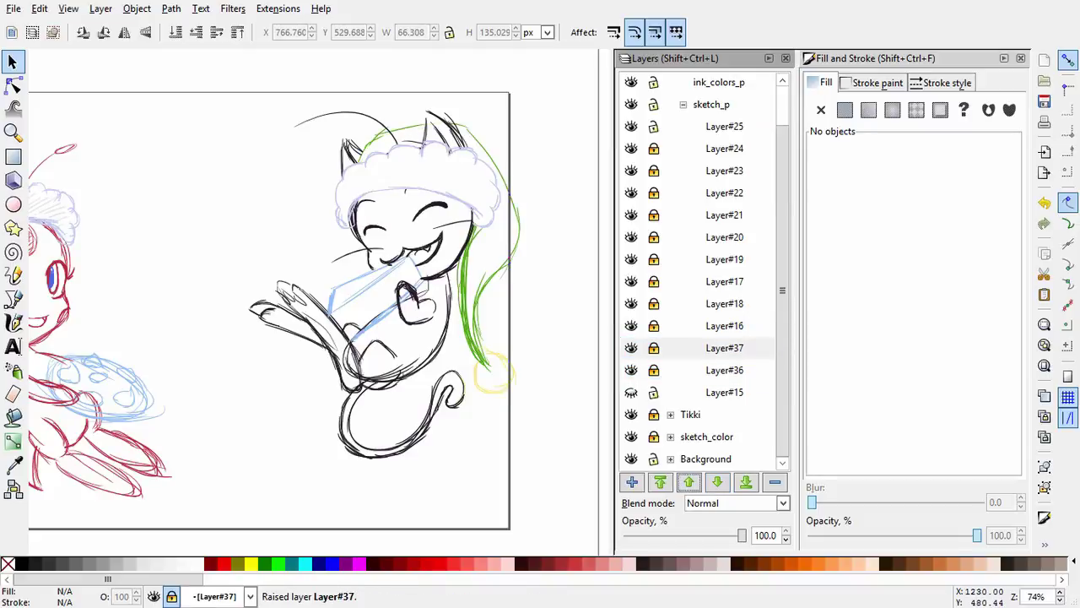
# Unlock Layer#37 and reshape its white cover by moving the node beside the tall ear down toward the trim.
pyautogui.click(631, 347)
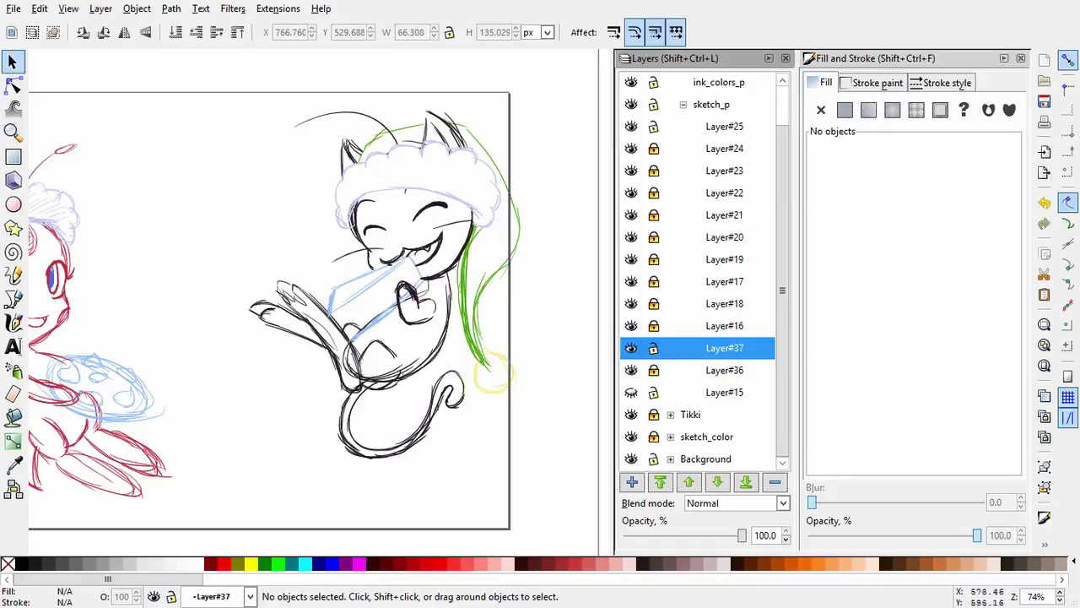
pyautogui.press('n')
pyautogui.click(419, 145)
pyautogui.scroll(5, 419, 145)
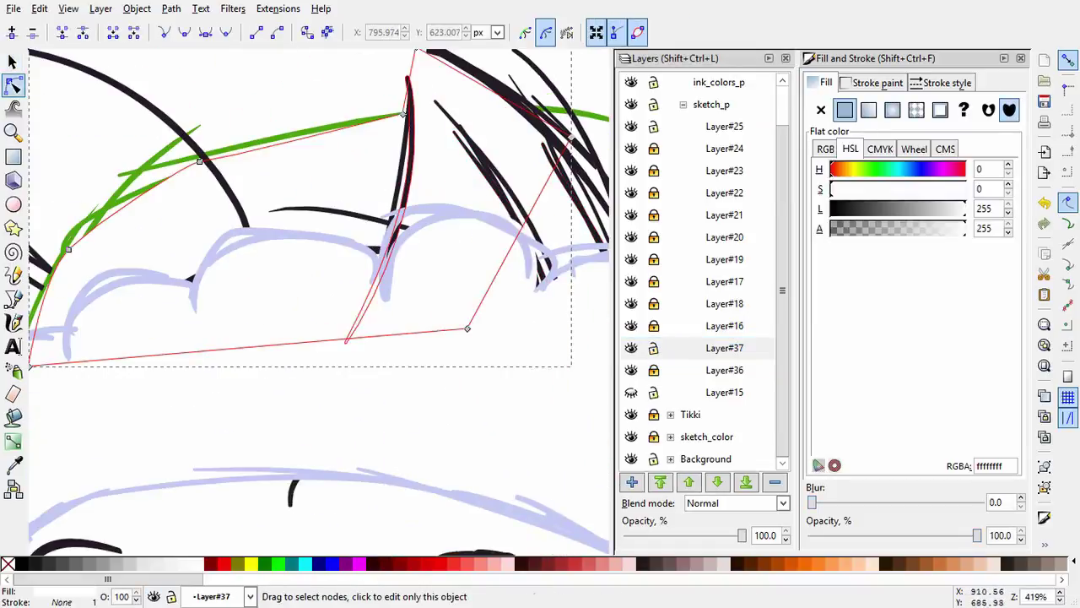
pyautogui.moveTo(405, 114)
pyautogui.mouseDown()
pyautogui.moveTo(397, 228)
pyautogui.moveTo(362, 193)
pyautogui.mouseUp()
pyautogui.scroll(-3, 362, 193)
pyautogui.press('Escape')
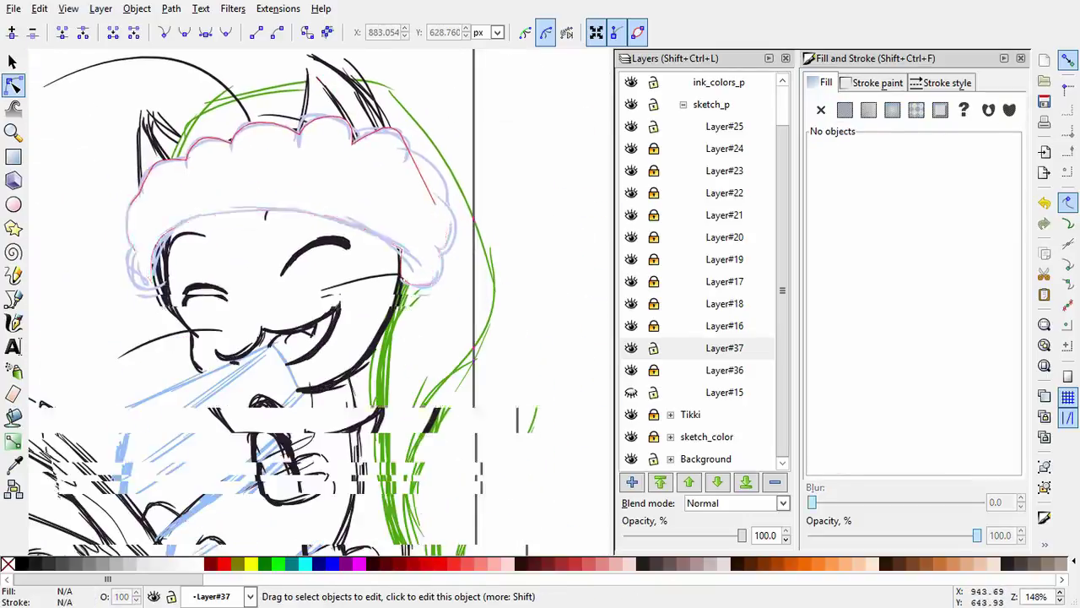
# Create a new layer directly above Layer#37 and sample light lavender from Plagg's trim for a calligraphic stroke.
pyautogui.click(632, 481)
pyautogui.click(13, 300)
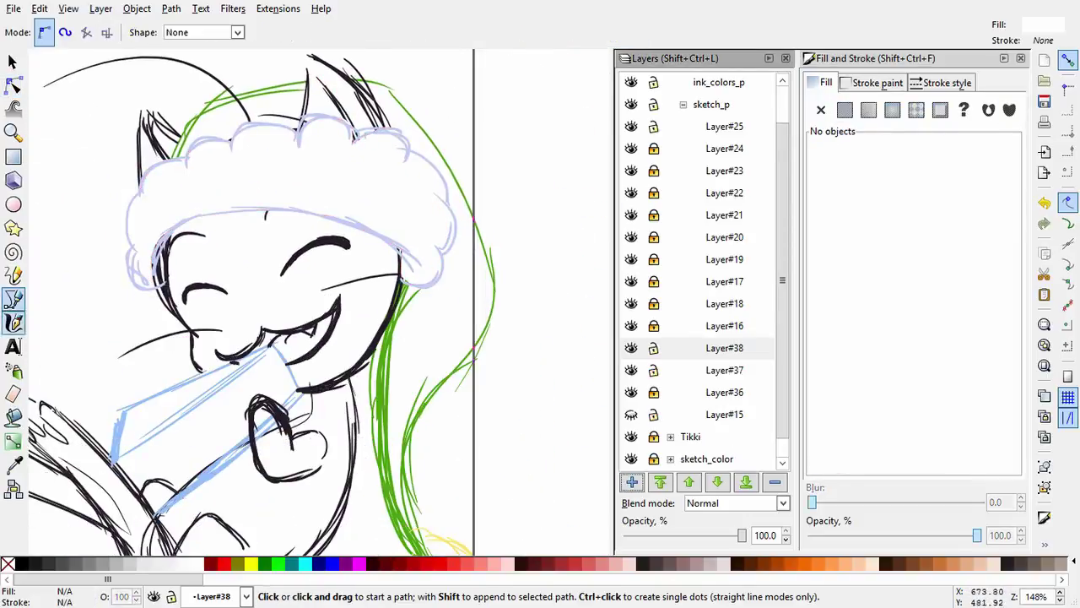
pyautogui.click(13, 324)
pyautogui.press('d')
pyautogui.scroll(5, 257, 209)
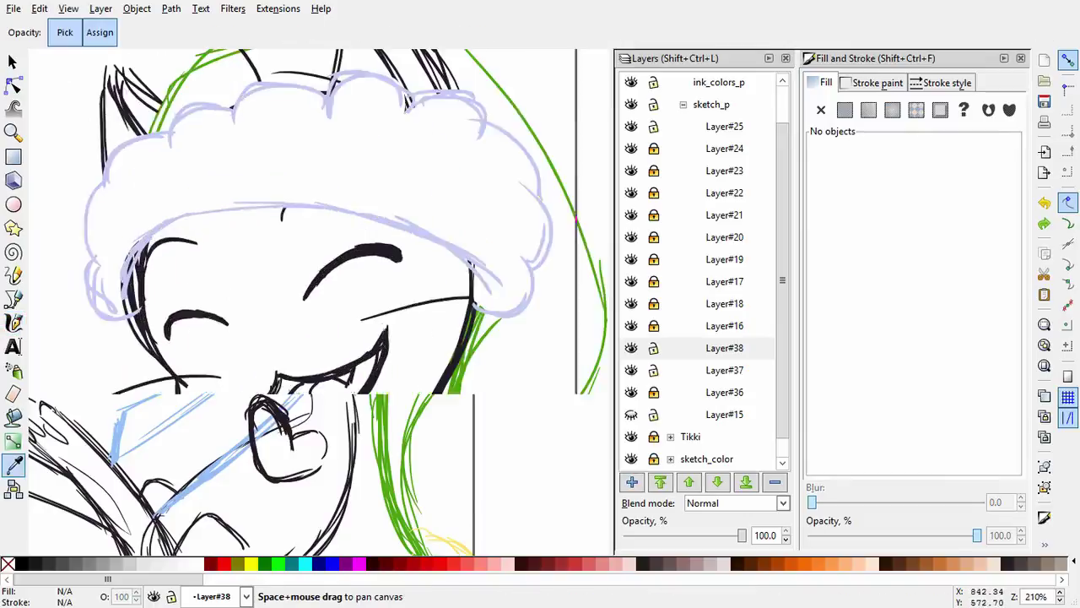
pyautogui.scroll(-3, 258, 209)
pyautogui.click(257, 209)
pyautogui.press('d')
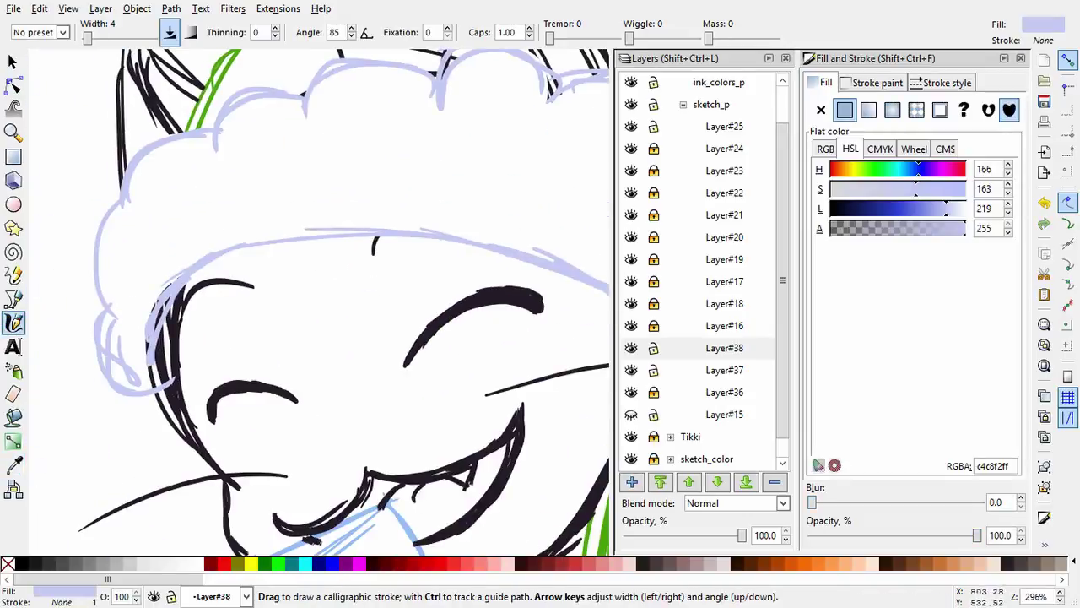
pyautogui.press('d')
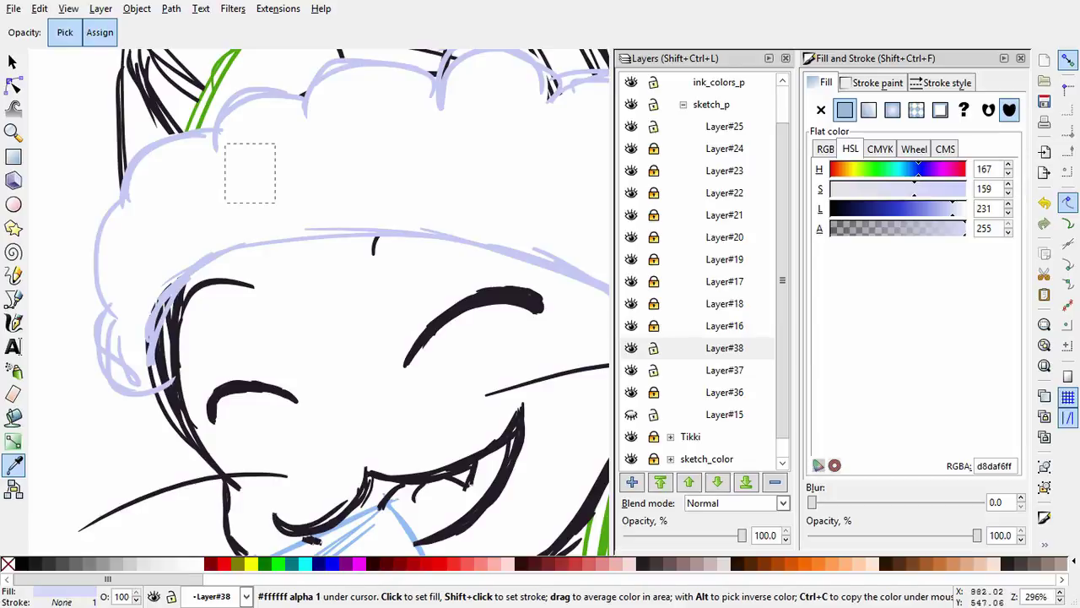
# Make Layer#30 in the Hats group the active unlocked layer, and lock Layer#31 and the Plagg group.
pyautogui.click(724, 347)
pyautogui.click(631, 369)
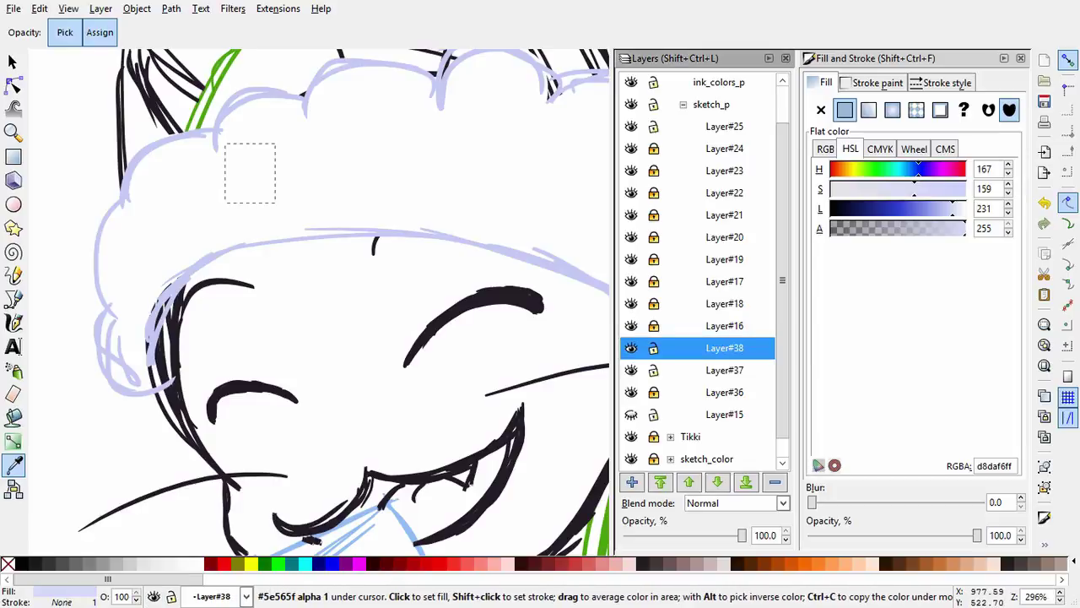
pyautogui.scroll(4, 701, 270)
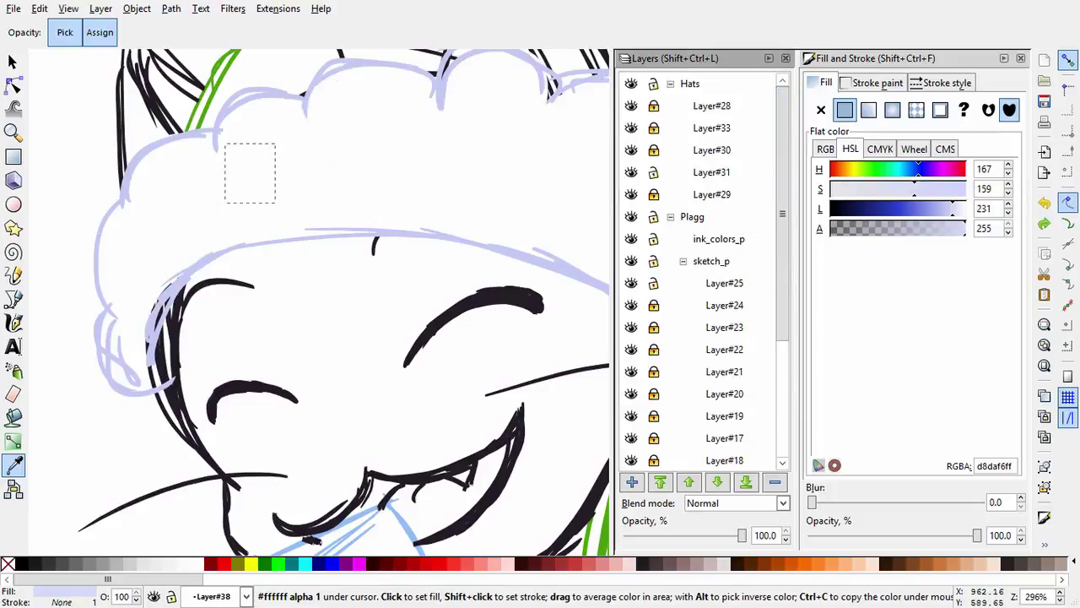
pyautogui.click(13, 62)
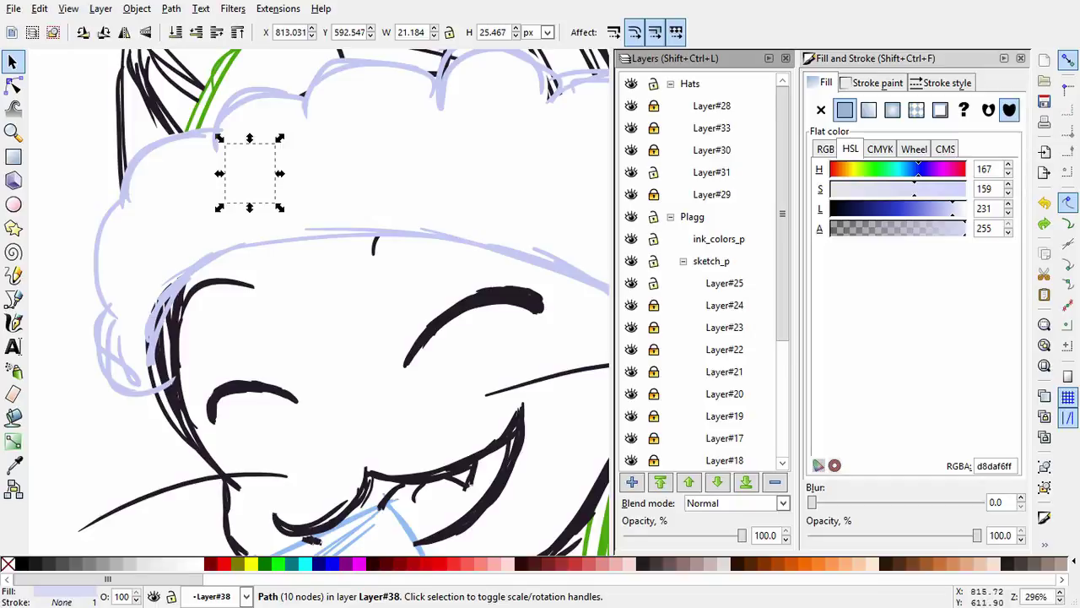
pyautogui.click(691, 84)
pyautogui.click(712, 171)
pyautogui.click(712, 149)
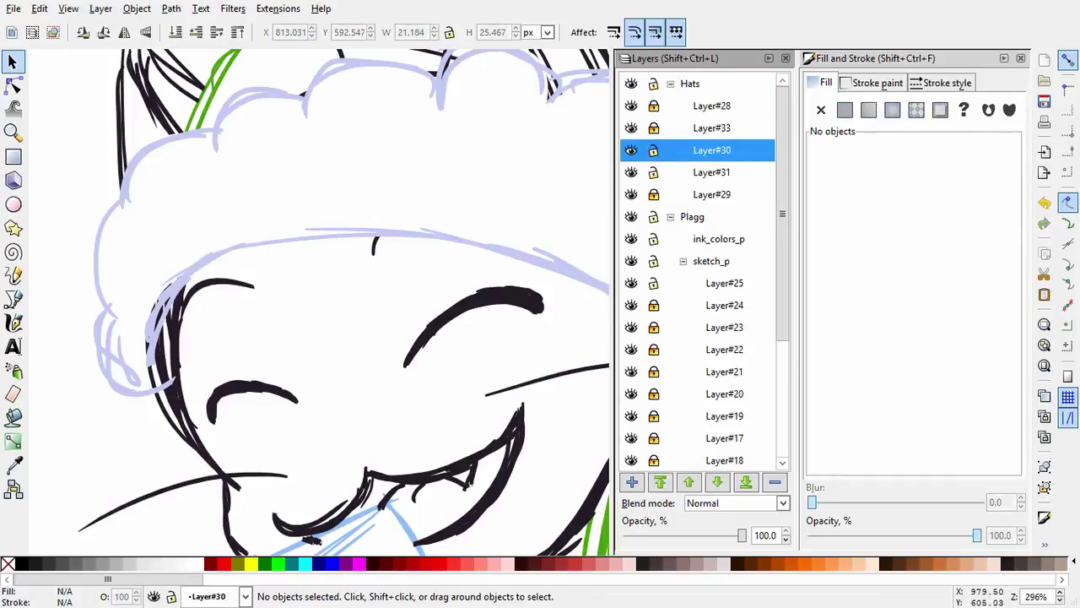
pyautogui.press('-')
pyautogui.press('-')
pyautogui.press('-')
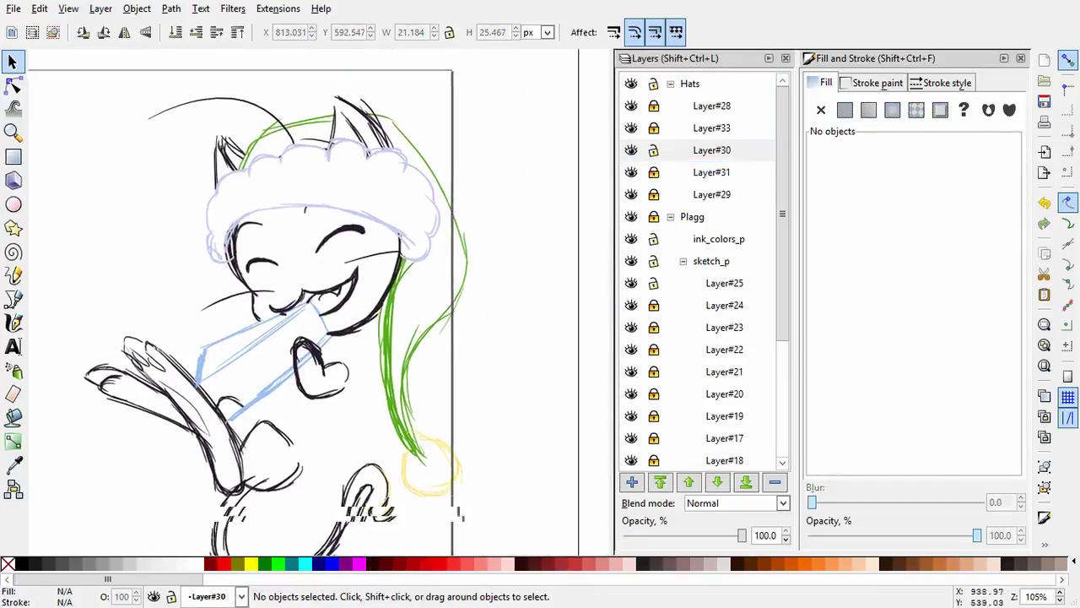
pyautogui.hotkey('ctrl', 'z')
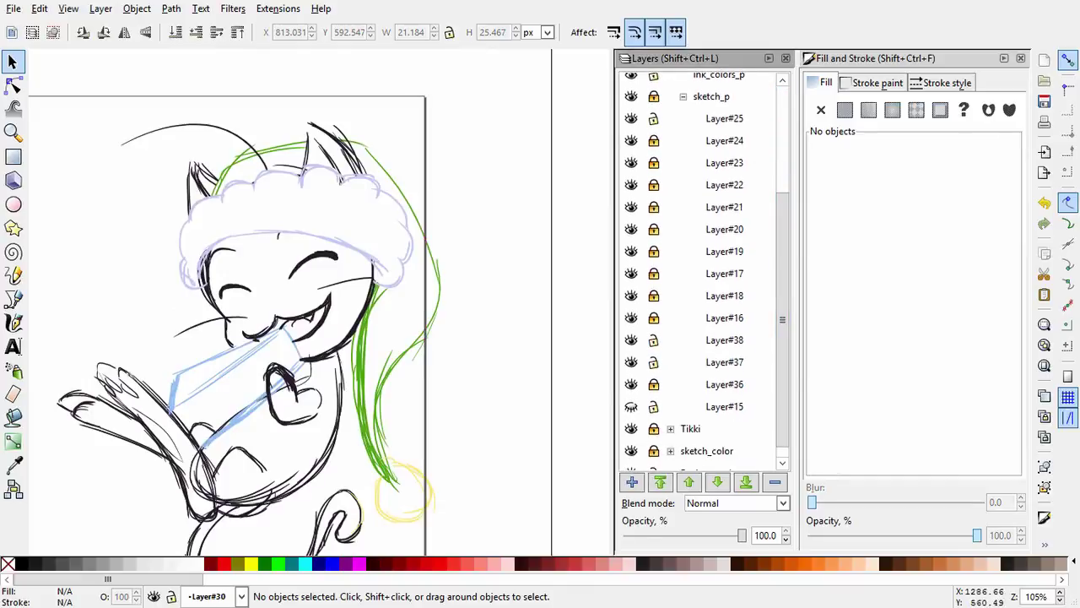
pyautogui.scroll(-4, 701, 270)
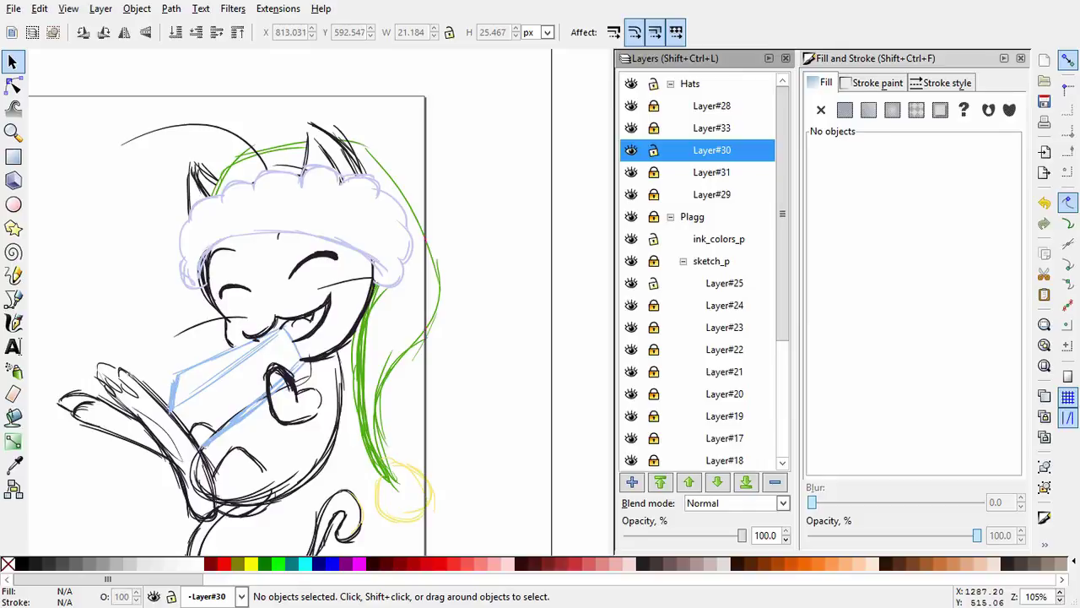
# Hatch the fluffy trim of Plagg's hat with thin light lavender calligraphic strokes slanting down across its whole width.
pyautogui.press('c')
pyautogui.press('+')
pyautogui.press('+')
pyautogui.press('+')
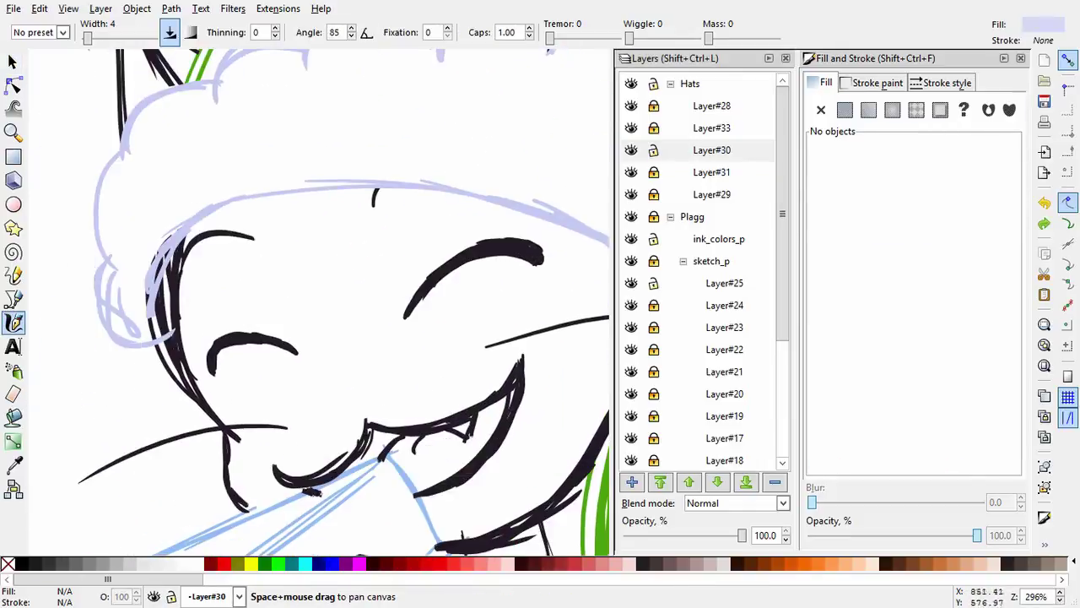
pyautogui.moveTo(111, 165); pyautogui.dragTo(113, 195)
pyautogui.press('space')
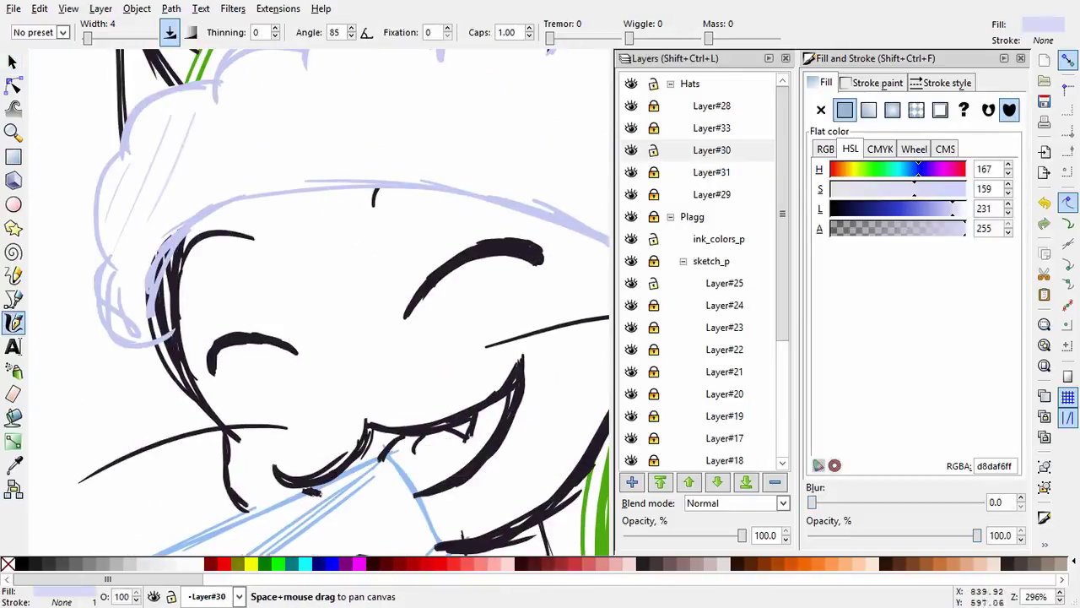
pyautogui.press('Escape')
pyautogui.press('space')
pyautogui.moveTo(380, 337); pyautogui.dragTo(312, 333)
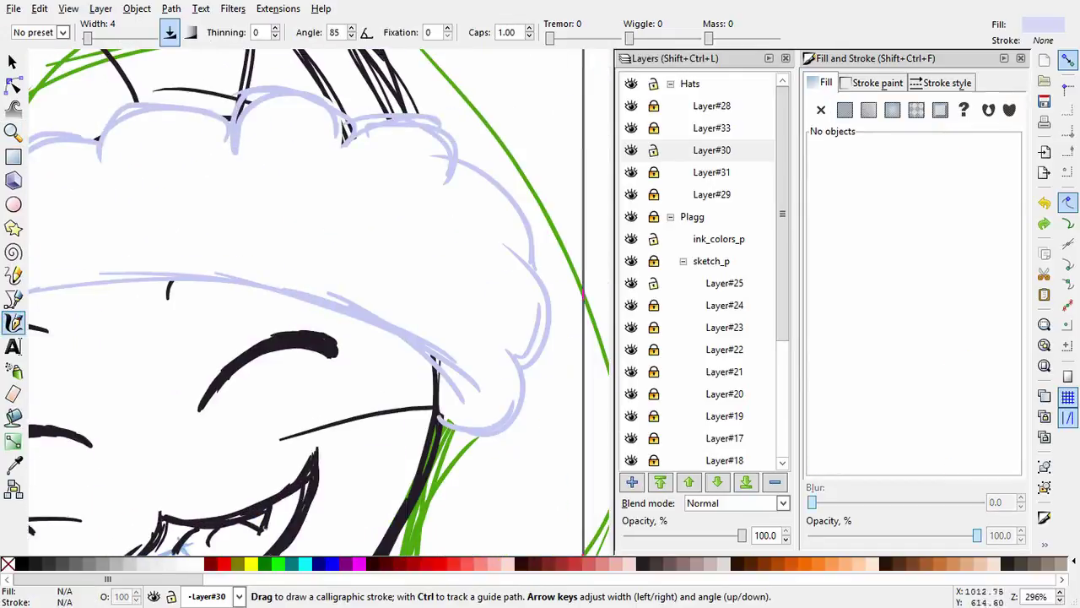
pyautogui.moveTo(456, 207); pyautogui.dragTo(536, 283)
pyautogui.moveTo(396, 164); pyautogui.dragTo(524, 315)
pyautogui.moveTo(357, 171); pyautogui.dragTo(492, 364)
pyautogui.moveTo(273, 135)
pyautogui.mouseDown()
pyautogui.moveTo(405, 293)
pyautogui.moveTo(576, 350)
pyautogui.mouseUp()
pyautogui.press('space')
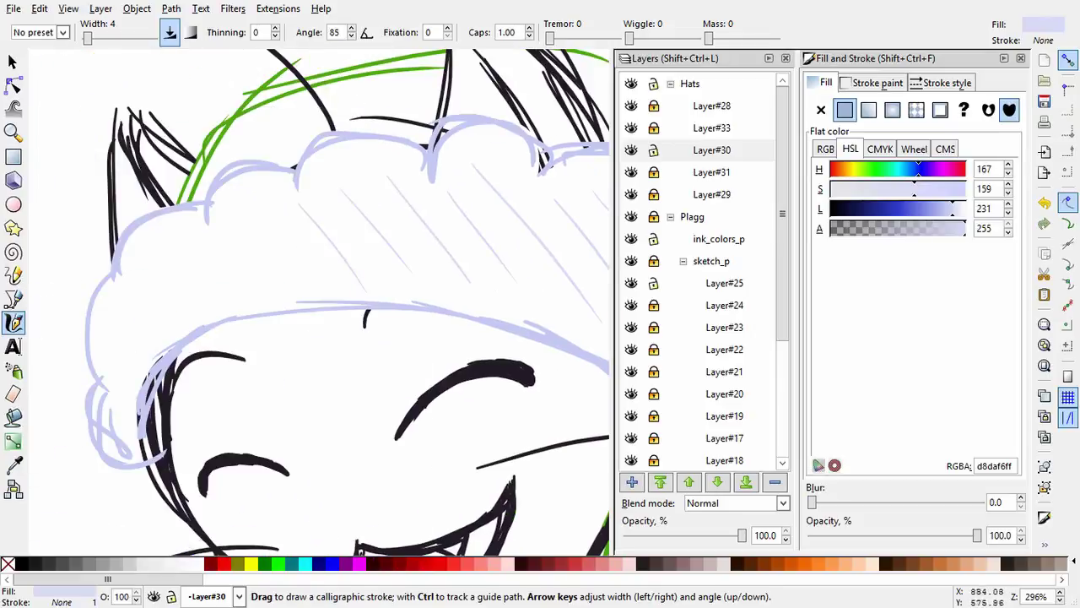
pyautogui.moveTo(240, 198); pyautogui.dragTo(313, 279)
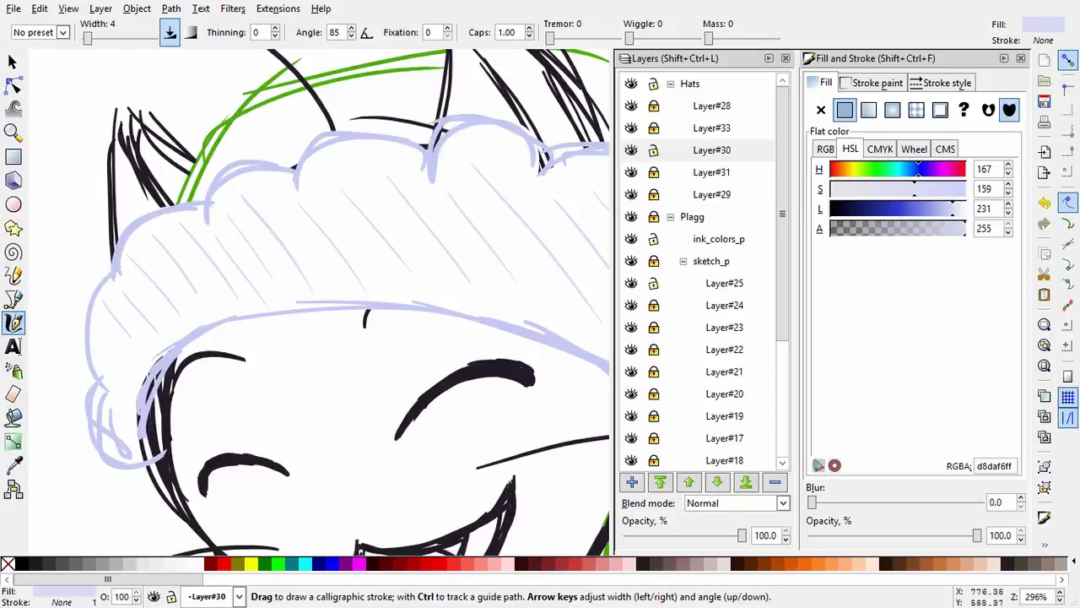
# Sample the hat's green and hatch the crown of Plagg's hat above the trim with slanted calligraphic strokes.
pyautogui.press('-')
pyautogui.press('-')
pyautogui.press('-')
pyautogui.press('d')
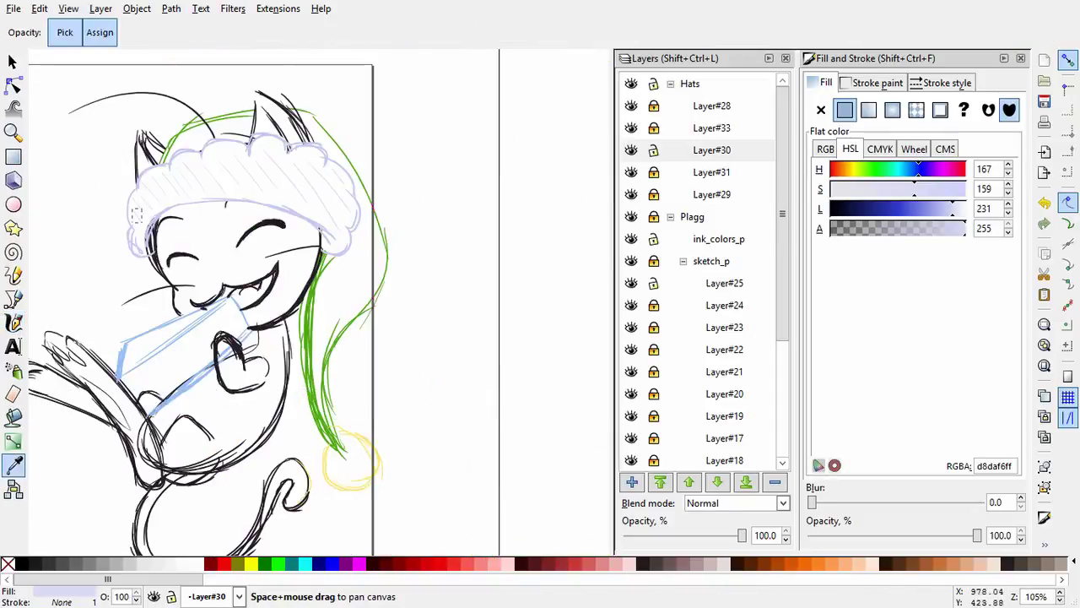
pyautogui.press('c')
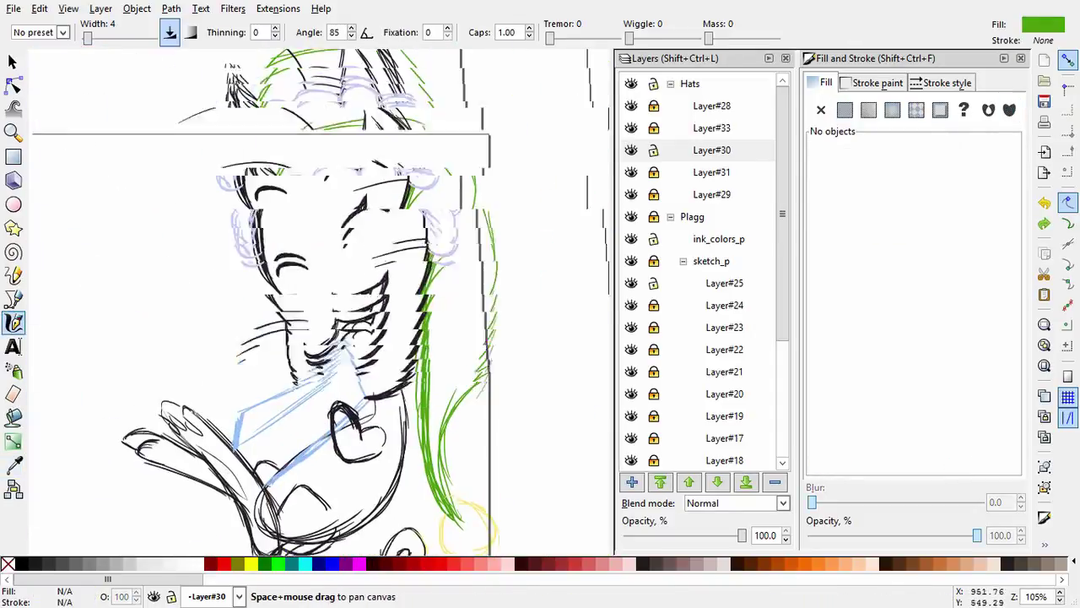
pyautogui.press('+')
pyautogui.press('+')
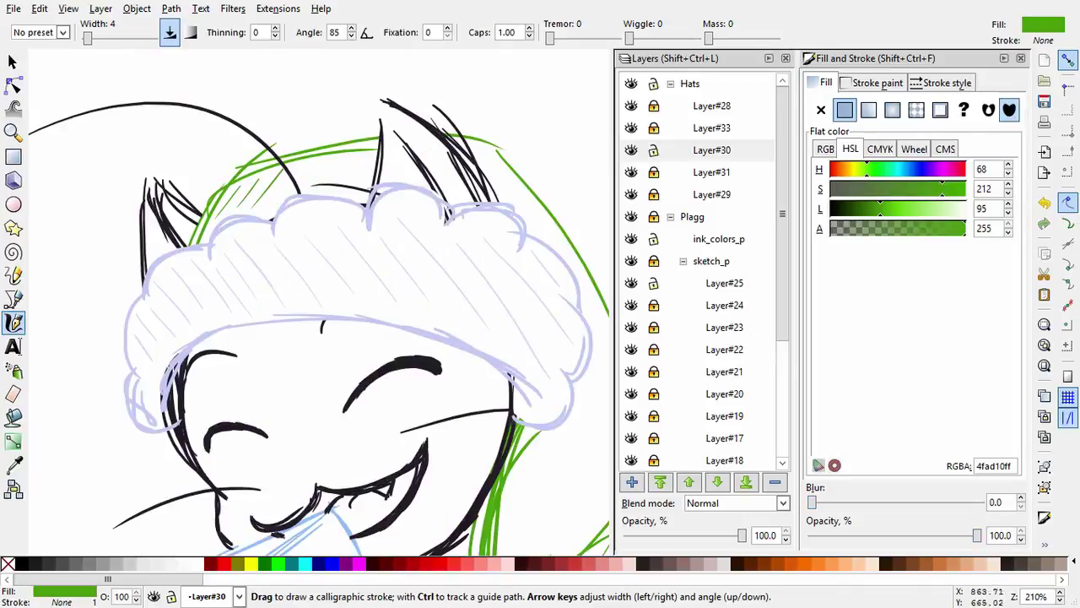
pyautogui.moveTo(310, 162); pyautogui.dragTo(261, 209)
pyautogui.moveTo(368, 157)
pyautogui.mouseDown()
pyautogui.moveTo(343, 184)
pyautogui.moveTo(327, 181)
pyautogui.mouseUp()
pyautogui.hscroll(4, 338, 296)
pyautogui.moveTo(398, 221); pyautogui.dragTo(375, 246)
pyautogui.scroll(-4, 382, 322)
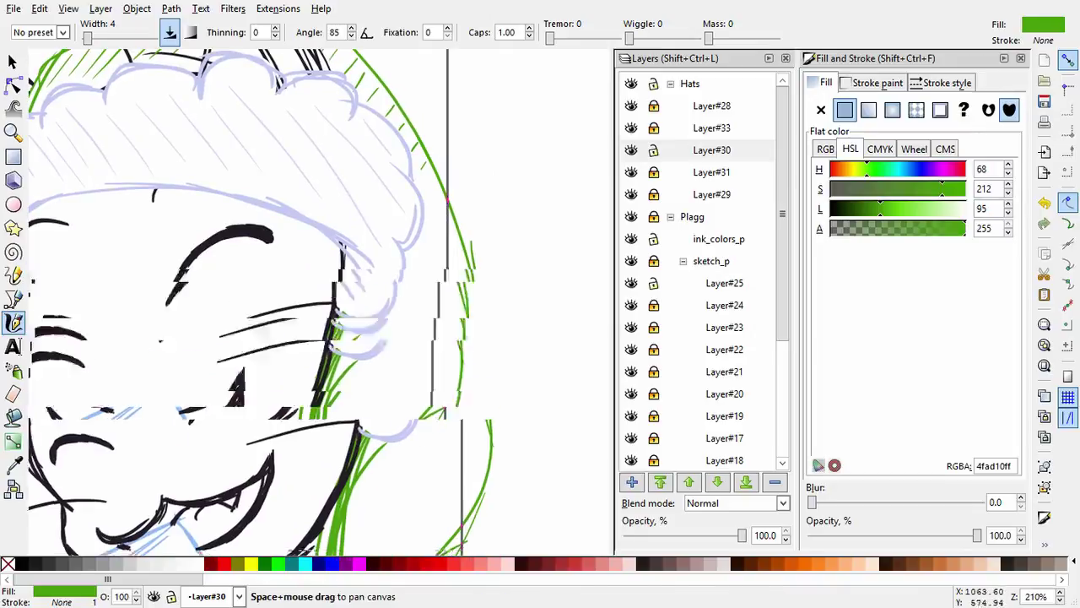
# Hatch the hanging tail of Plagg's hat with slanted green strokes from beside the trim down to the fold.
pyautogui.moveTo(447, 236); pyautogui.dragTo(383, 322)
pyautogui.scroll(-2, 351, 329)
pyautogui.hscroll(-3, 351, 329)
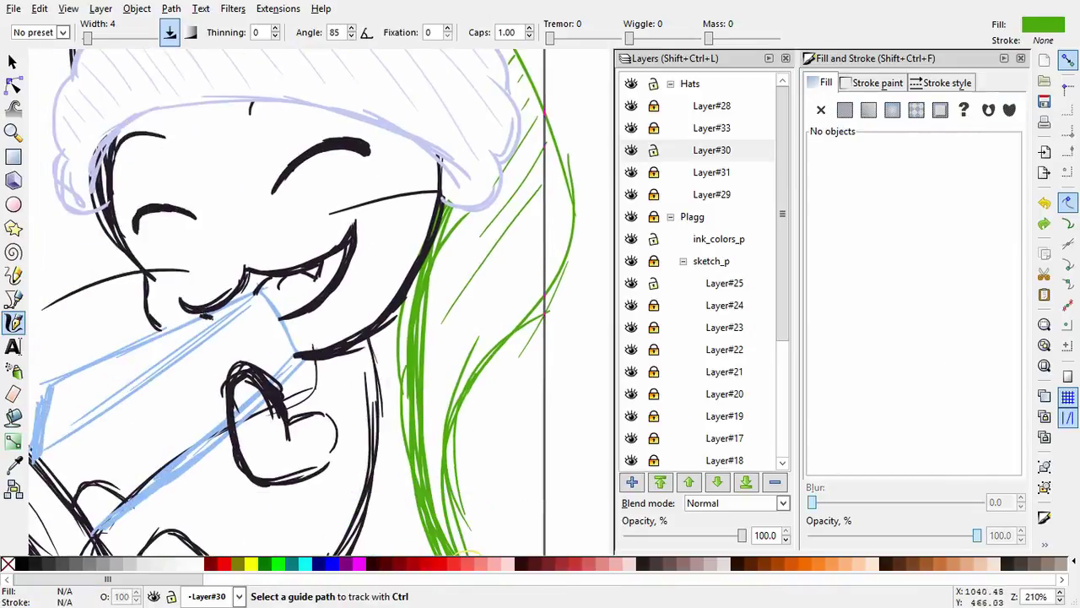
pyautogui.moveTo(540, 190)
pyautogui.mouseDown()
pyautogui.moveTo(443, 319)
pyautogui.moveTo(460, 306)
pyautogui.mouseUp()
pyautogui.moveTo(493, 268); pyautogui.dragTo(416, 345)
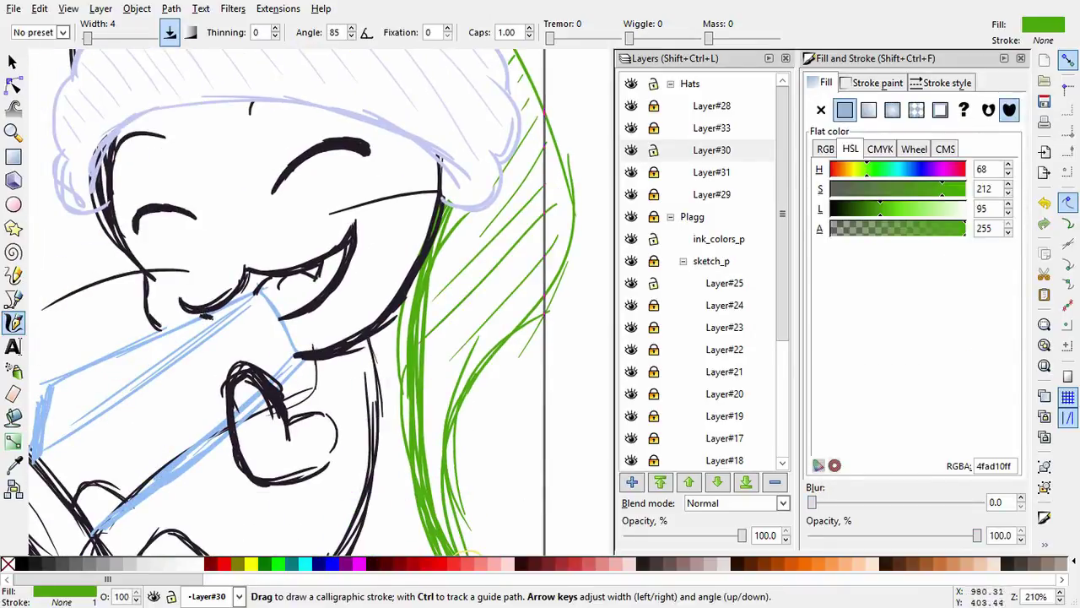
# Save the drawing and try a darker green (36760b) stroke between the two characters, undoing it.
pyautogui.keyDown('ctrl'); pyautogui.scroll(-4, 506, 470); pyautogui.keyUp('ctrl')
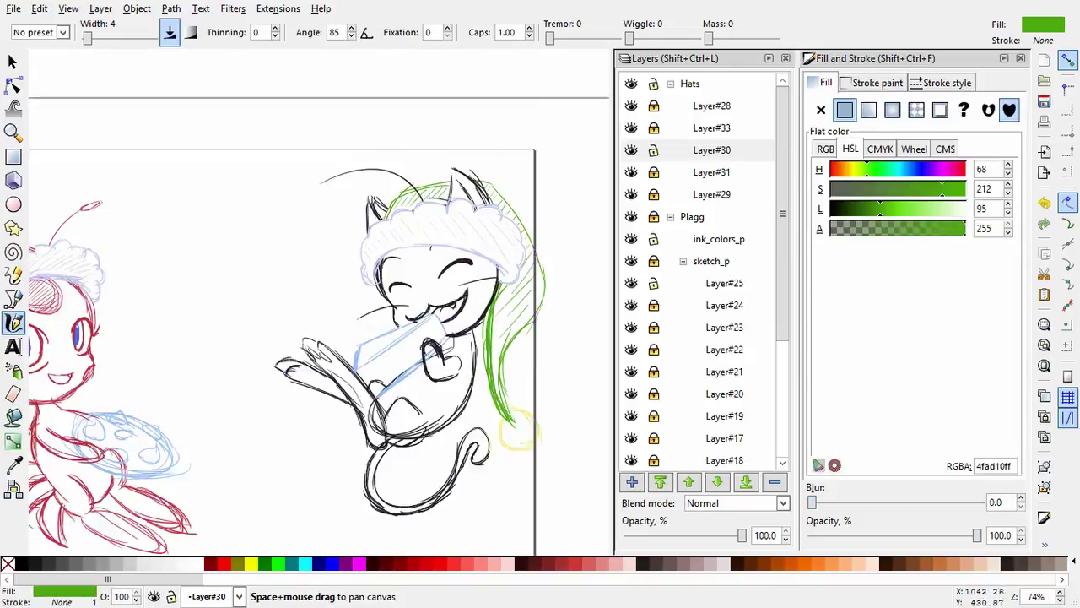
pyautogui.keyDown('ctrl'); pyautogui.scroll(-1, 320, 290); pyautogui.keyUp('ctrl')
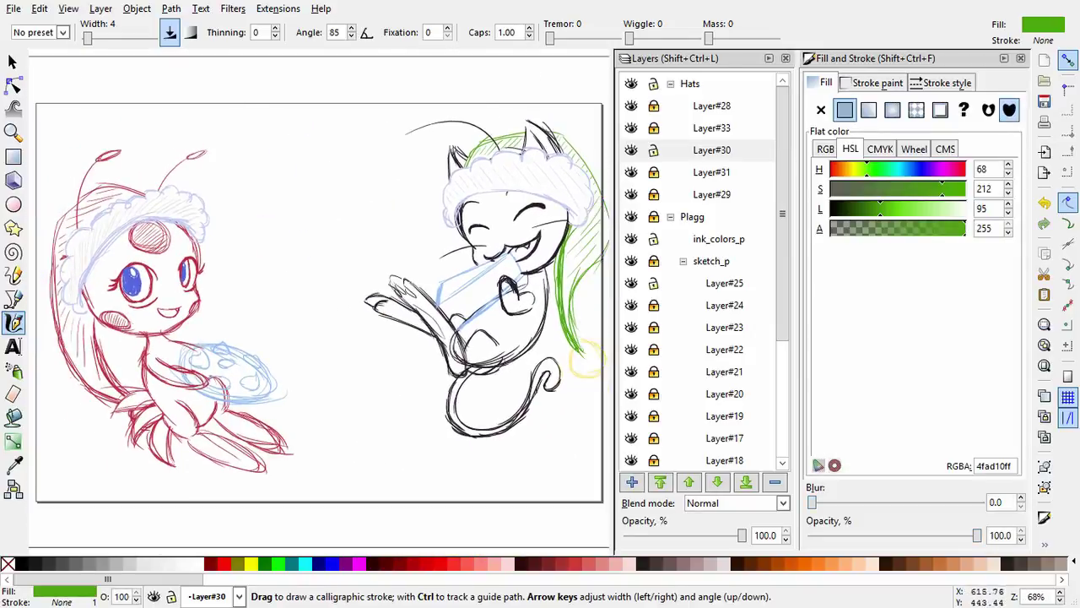
pyautogui.hotkey('ctrl', 's')
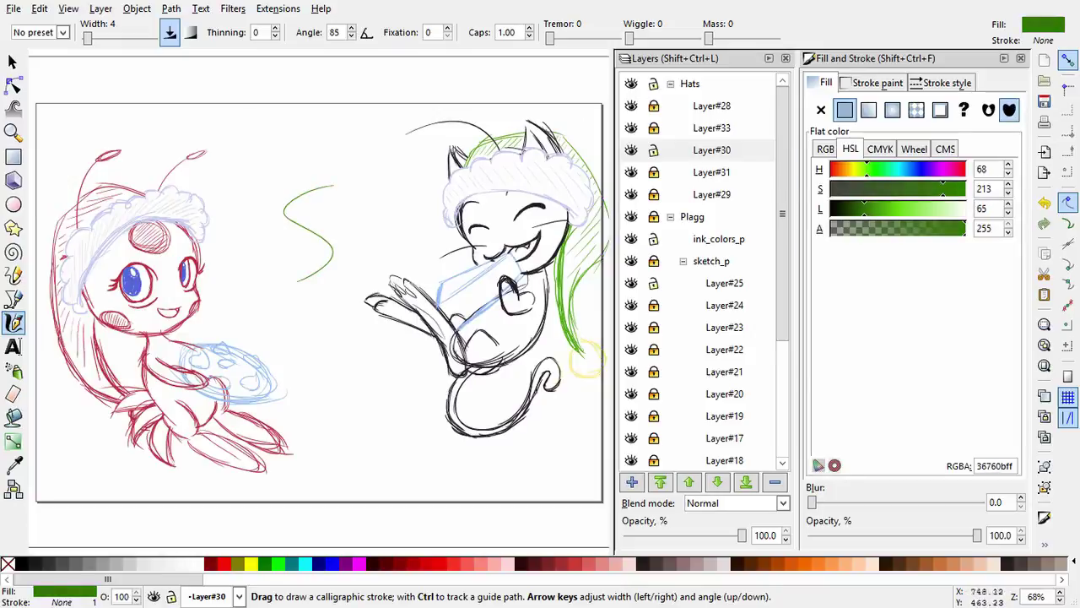
pyautogui.hotkey('ctrl', 'z')
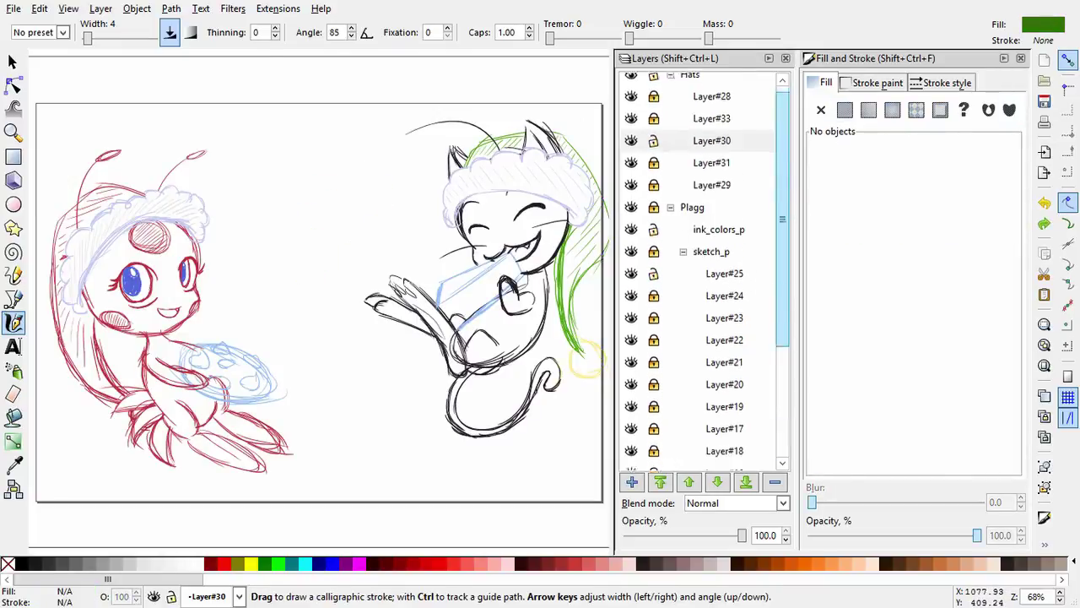
# On the wreath layer in the Background group, draw a circle about 580 px wide between the characters and remove its fill.
pyautogui.moveTo(304, 202); pyautogui.dragTo(341, 190)
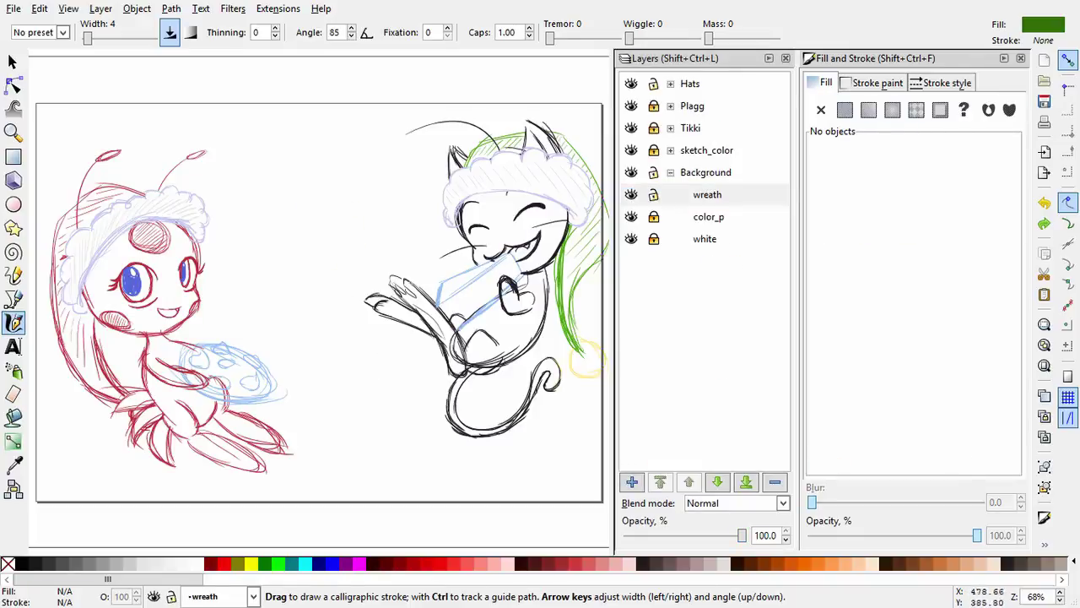
pyautogui.keyDown('ctrl'); pyautogui.scroll(-2, 268, 268); pyautogui.keyUp('ctrl')
pyautogui.keyDown('ctrl'); pyautogui.scroll(2, 268, 268); pyautogui.keyUp('ctrl')
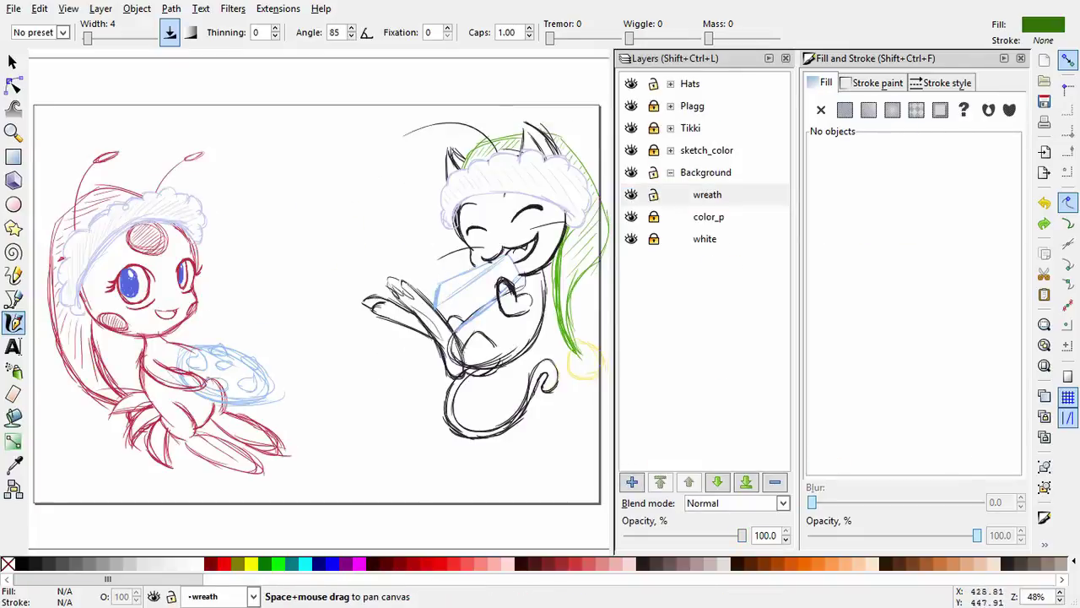
pyautogui.keyDown('ctrl'); pyautogui.scroll(-2, 268, 268); pyautogui.keyUp('ctrl')
pyautogui.press('e')
pyautogui.moveTo(251, 222); pyautogui.dragTo(407, 377)
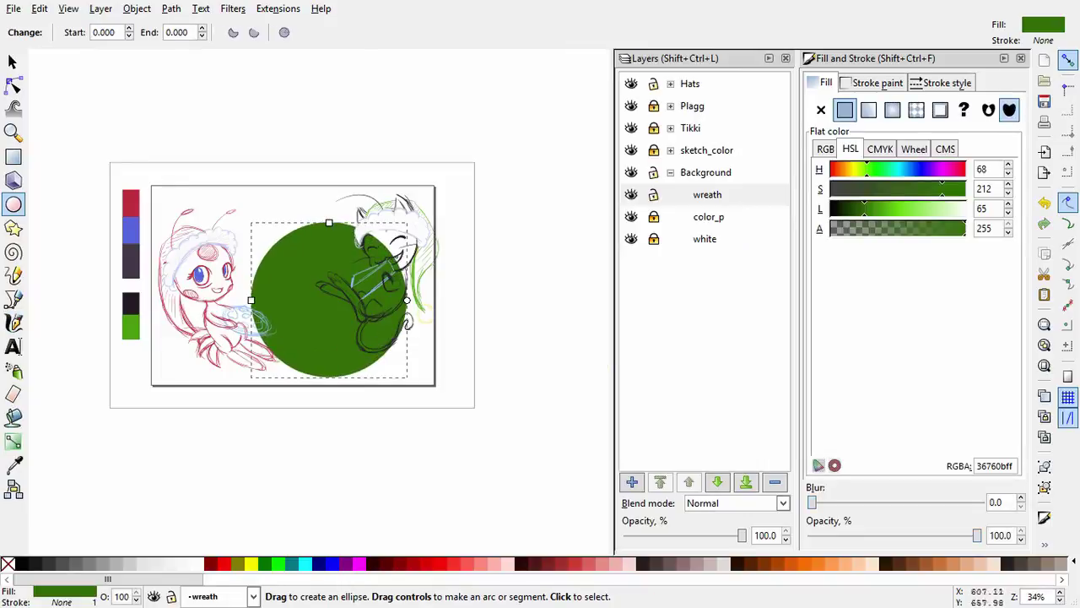
pyautogui.click(820, 110)
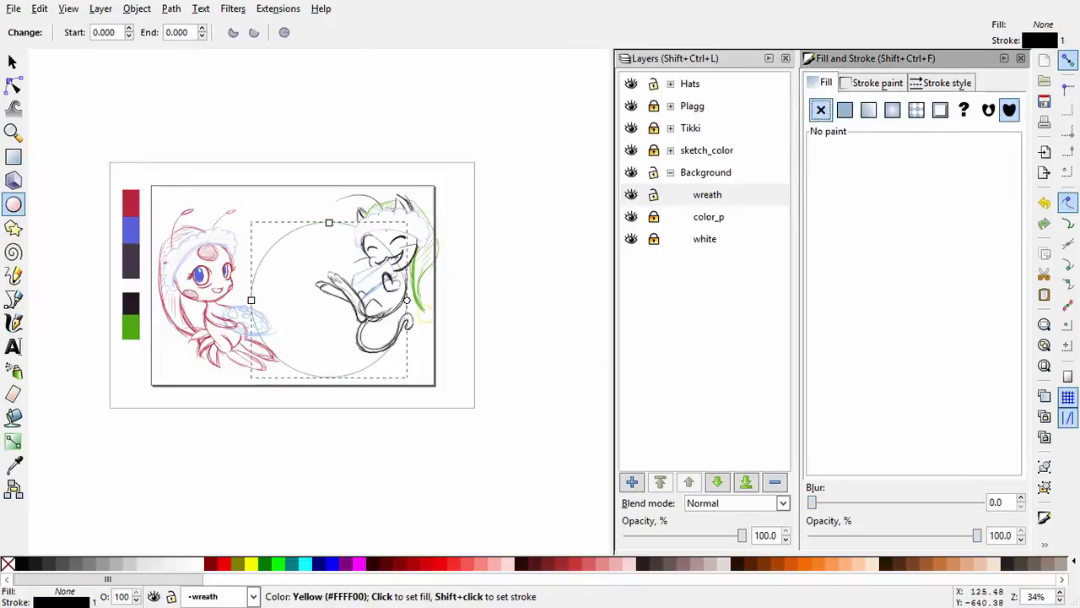
# Give the circle a green 5 px outline and move it to the middle between Tikki and Plagg.
pyautogui.click(264, 563)
pyautogui.hotkey('ctrl', 'z')
pyautogui.keyDown('shift'); pyautogui.click(264, 564); pyautogui.keyUp('shift')
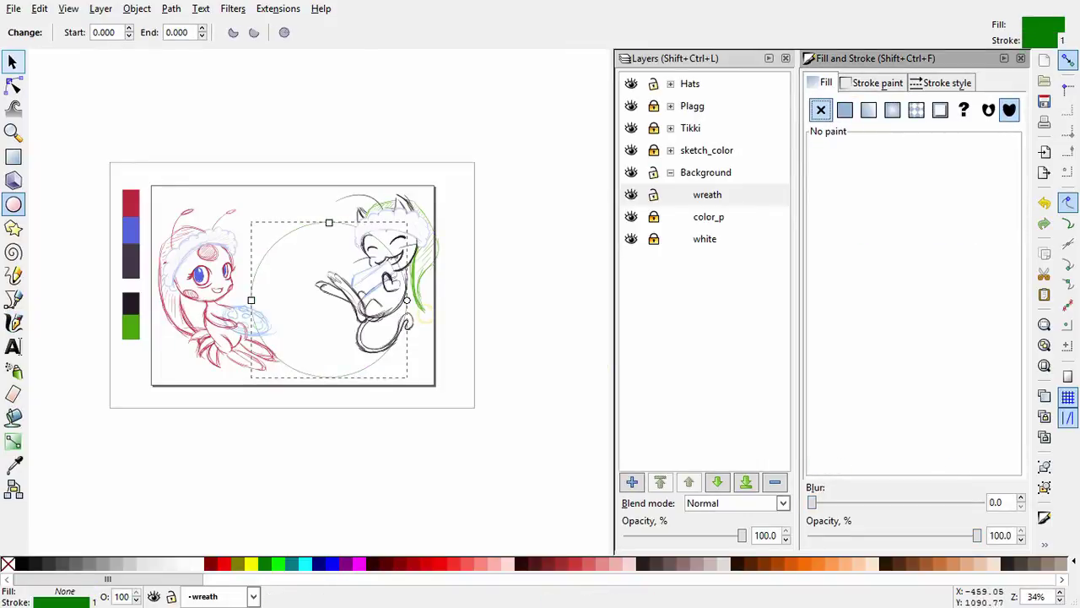
pyautogui.press('s')
pyautogui.click(941, 82)
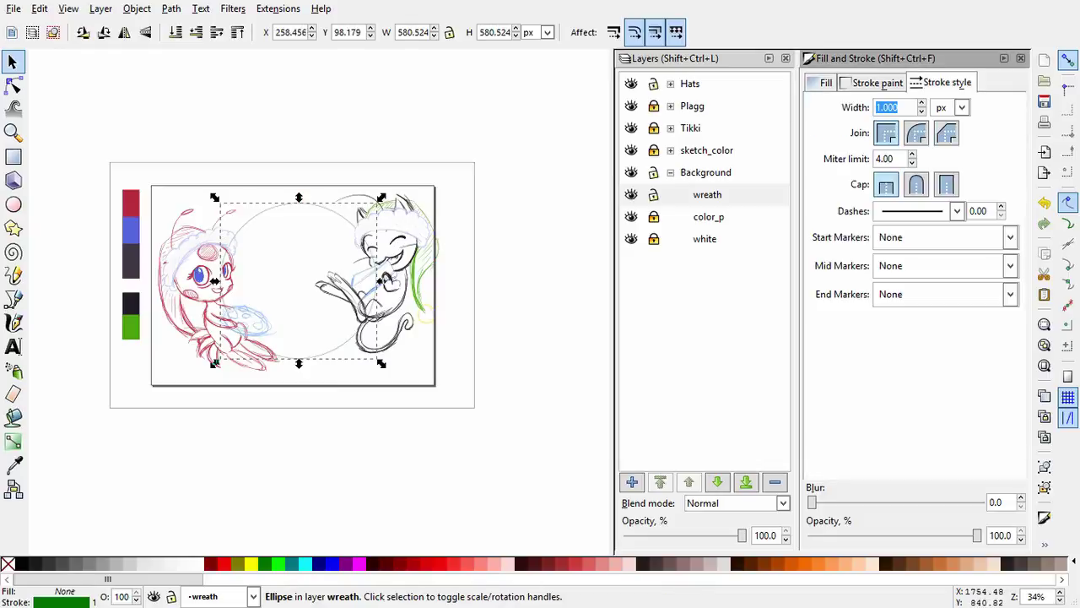
pyautogui.press('Return')
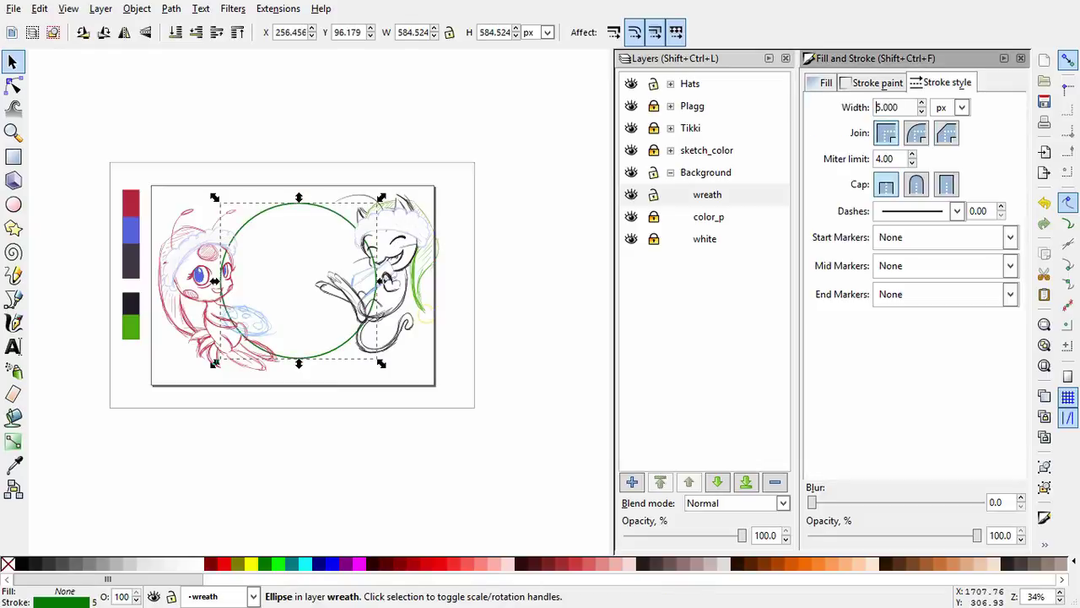
# Cut the circle and paste it in place into a new sublayer inside the wreath layer.
pyautogui.press('Delete')
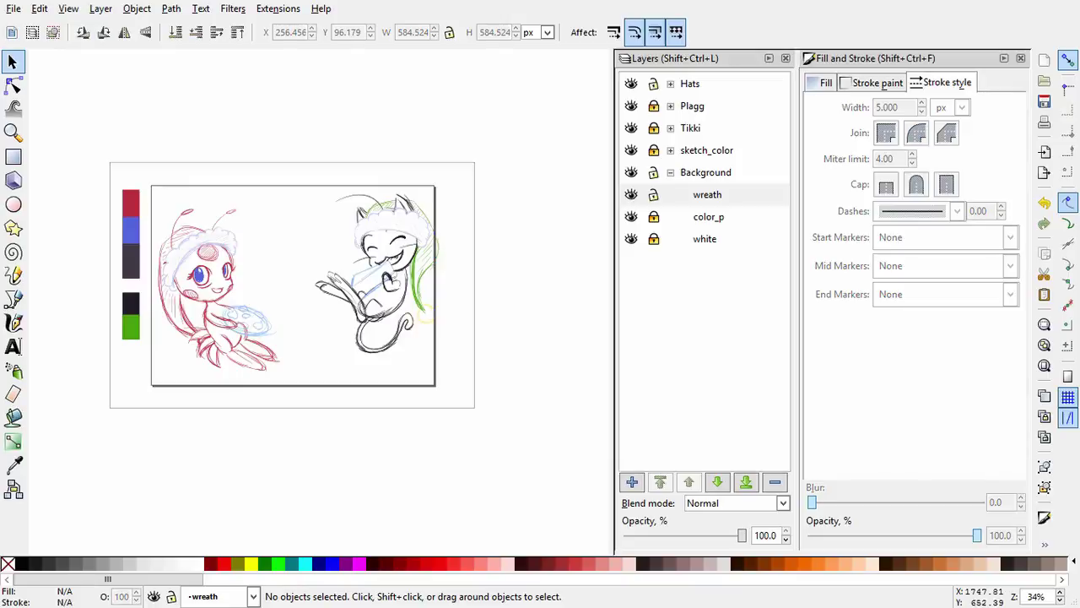
pyautogui.click(707, 194)
pyautogui.hotkey('shift', 'ctrl', 'n')
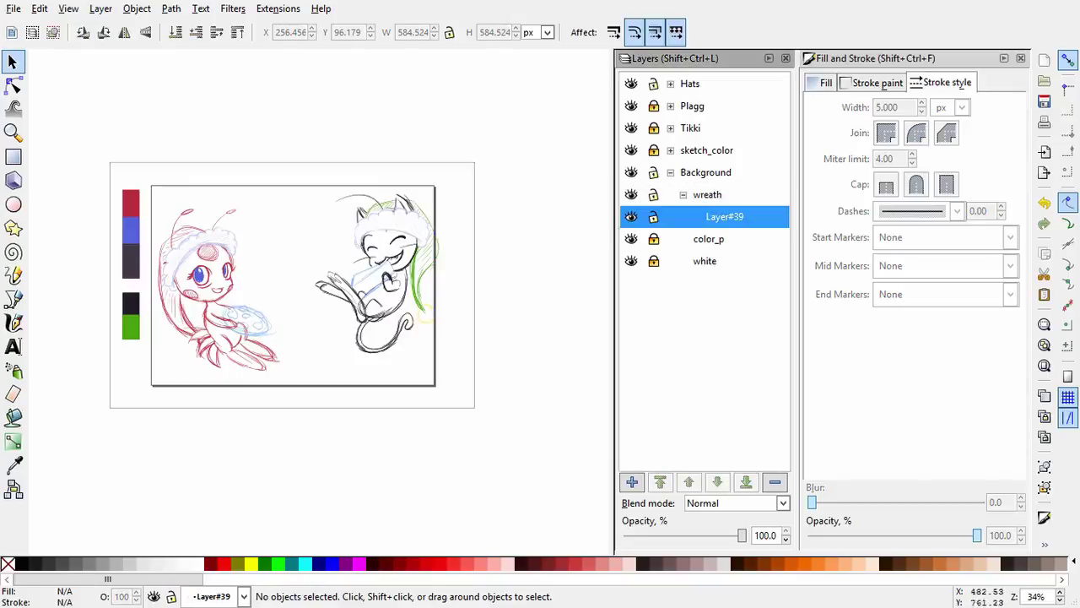
pyautogui.hotkey('ctrl', 'v')
# Lower the opacity of the circle's sublayer until it is a faint guide, and create another layer directly above it.
pyautogui.moveTo(742, 535); pyautogui.dragTo(687, 535)
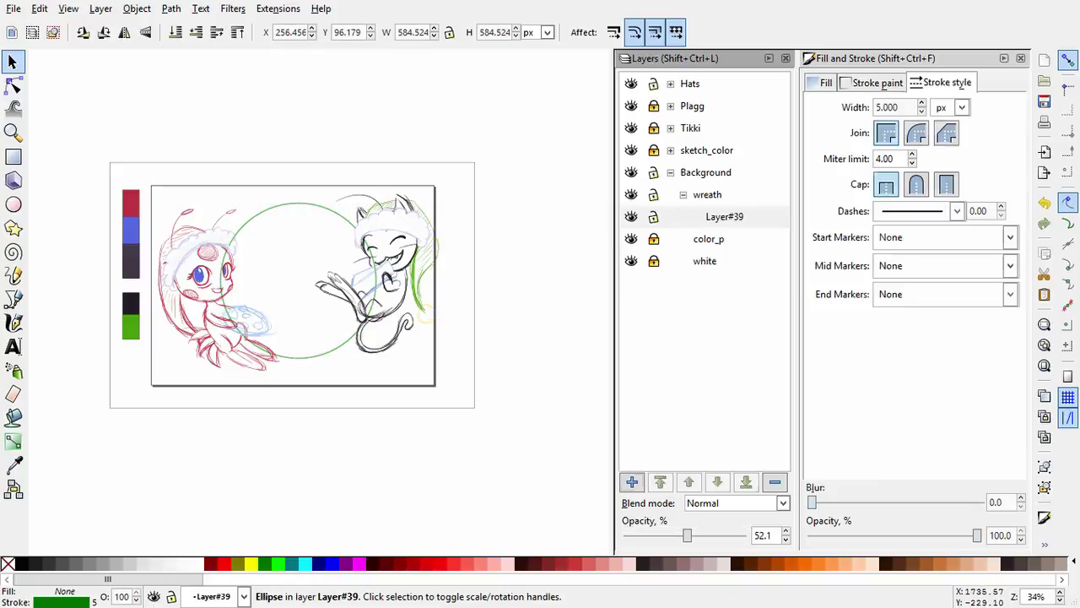
pyautogui.hotkey('ctrl', 'shift', 'n')
pyautogui.moveTo(687, 535); pyautogui.dragTo(657, 535)
pyautogui.click(724, 216)
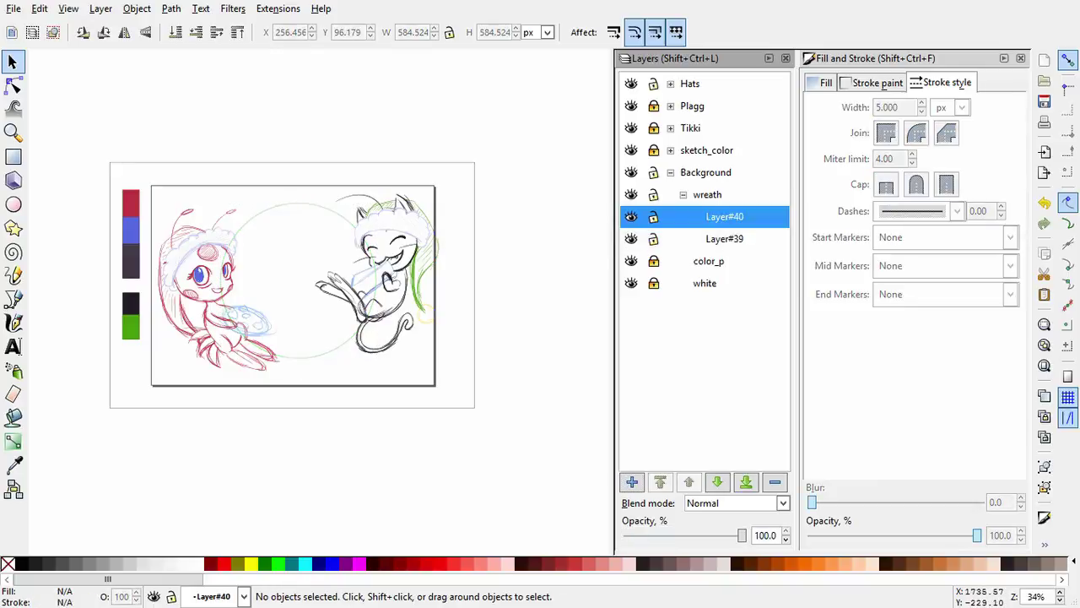
# Set the Calligraphy tool to plain green without an outline using a test stroke inside the circle, and undo that stroke.
pyautogui.click(13, 321)
pyautogui.scroll(1, 288, 268)
pyautogui.scroll(2, 291, 277)
pyautogui.moveTo(308, 171); pyautogui.dragTo(256, 316)
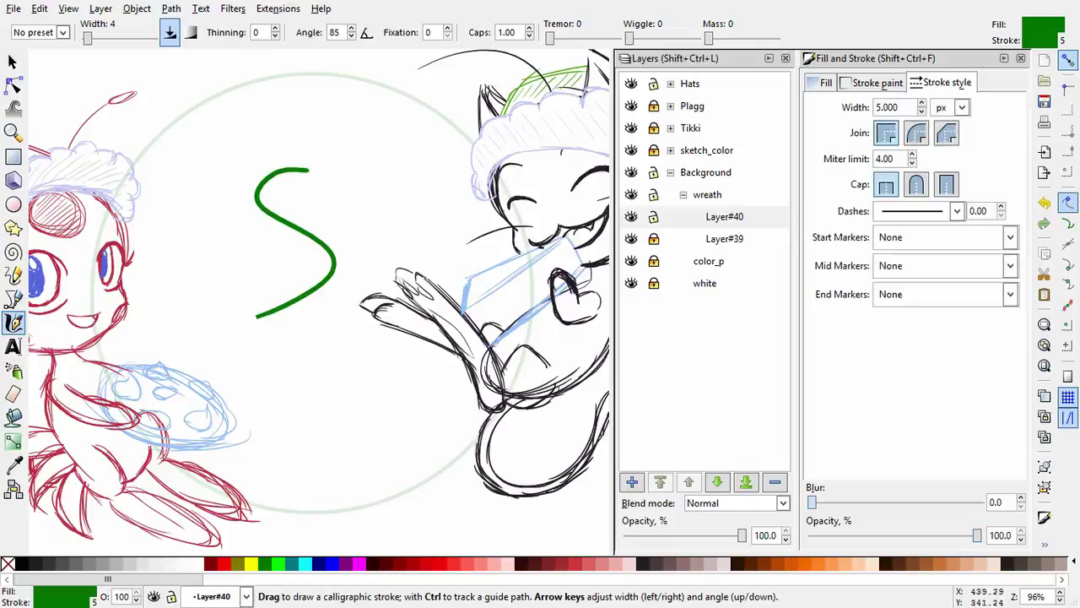
pyautogui.click(872, 82)
pyautogui.click(822, 82)
pyautogui.hotkey('ctrl', 'z')
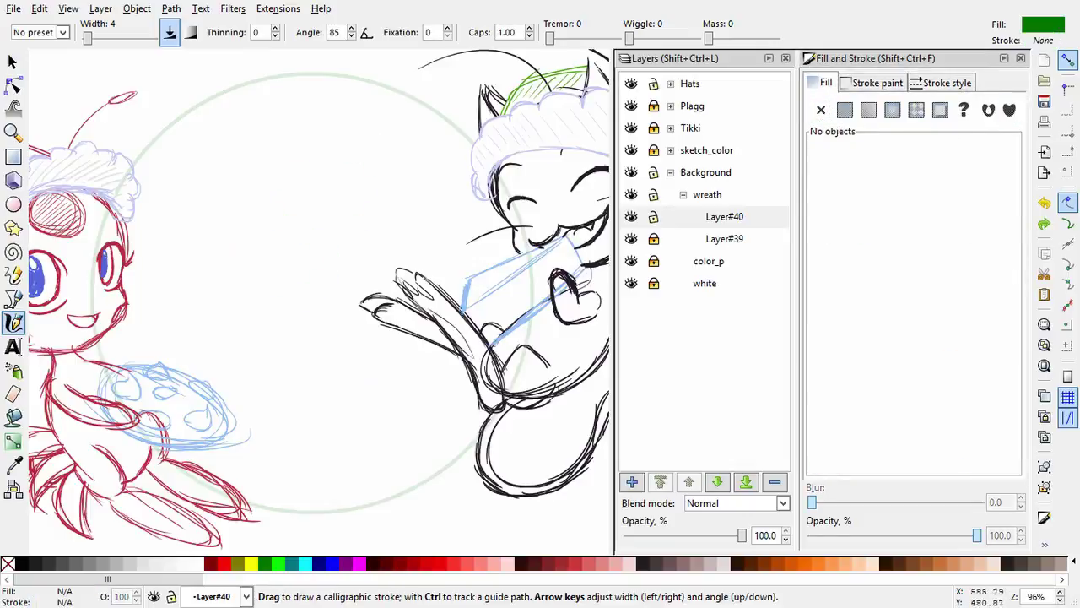
pyautogui.moveTo(343, 111); pyautogui.dragTo(428, 176)
pyautogui.moveTo(163, 217)
pyautogui.mouseDown()
pyautogui.moveTo(218, 179)
pyautogui.moveTo(259, 131)
pyautogui.mouseUp()
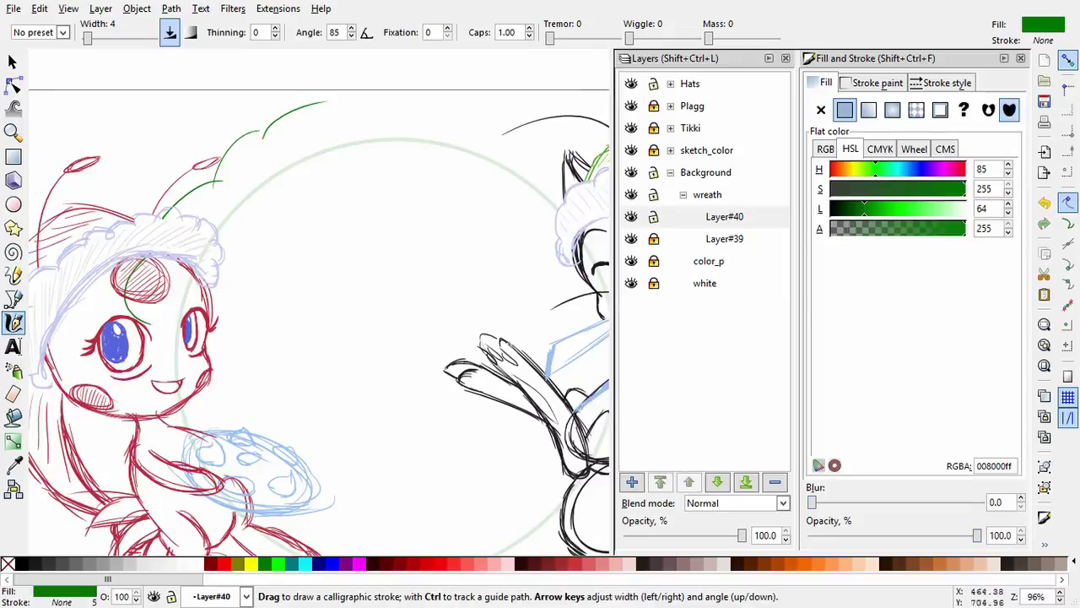
pyautogui.hotkey('ctrl', 'z')
pyautogui.hotkey('ctrl', 'z')
# Sketch short green needle strokes outside the guide circle's upper arc and around its inner edge for the wreath.
pyautogui.moveTo(289, 118)
pyautogui.mouseDown()
pyautogui.moveTo(294, 139)
pyautogui.moveTo(363, 101)
pyautogui.moveTo(506, 125)
pyautogui.moveTo(397, 93)
pyautogui.moveTo(429, 87)
pyautogui.mouseUp()
pyautogui.moveTo(159, 220); pyautogui.dragTo(148, 357)
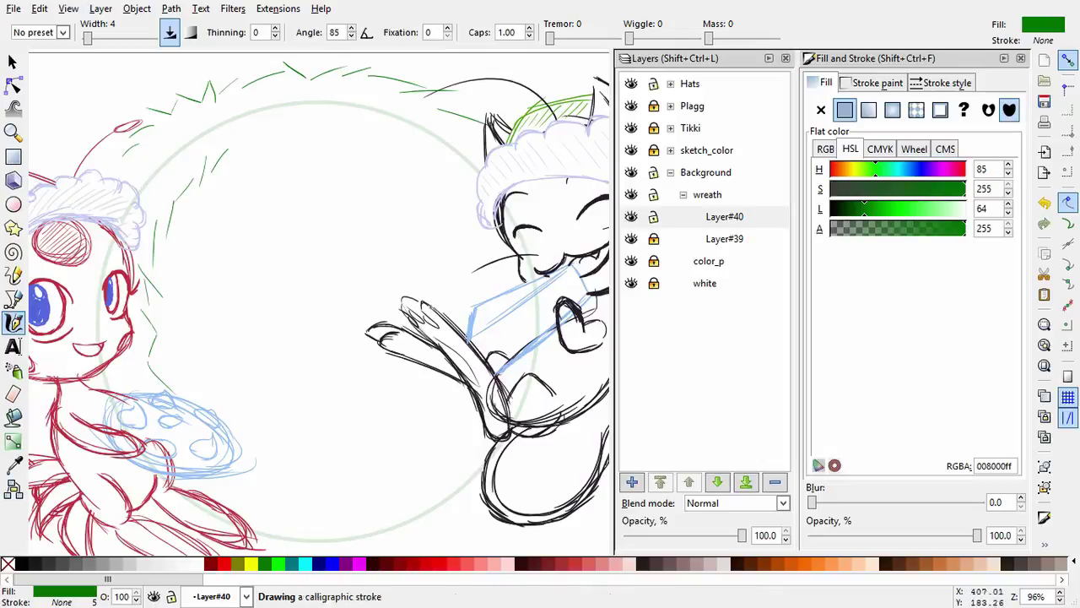
pyautogui.moveTo(260, 478); pyautogui.dragTo(241, 497)
pyautogui.moveTo(268, 461); pyautogui.dragTo(266, 495)
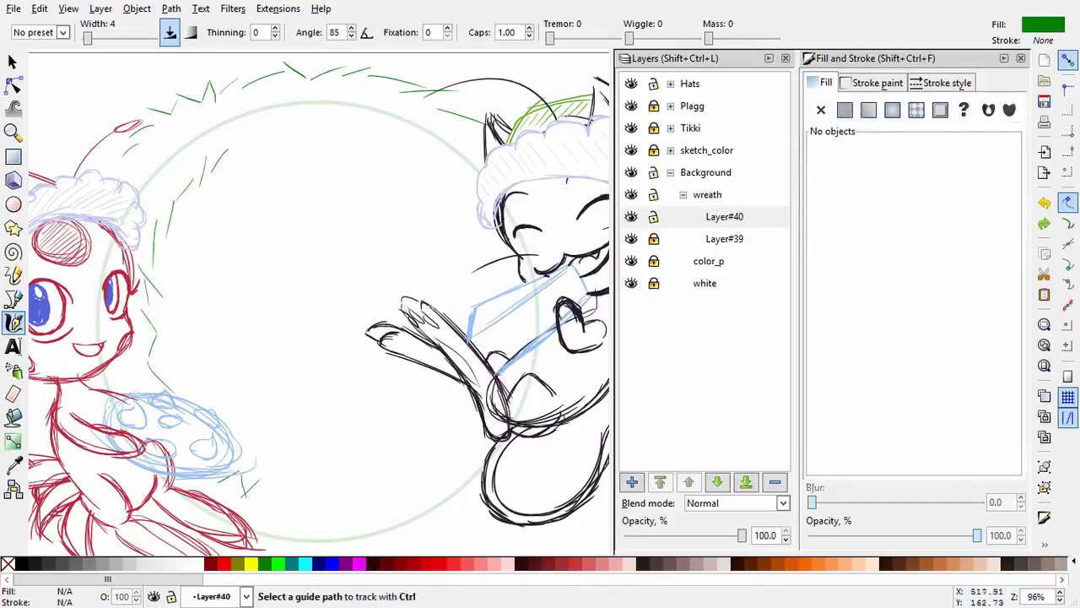
pyautogui.moveTo(315, 470)
pyautogui.mouseDown()
pyautogui.moveTo(302, 493)
pyautogui.moveTo(336, 481)
pyautogui.mouseUp()
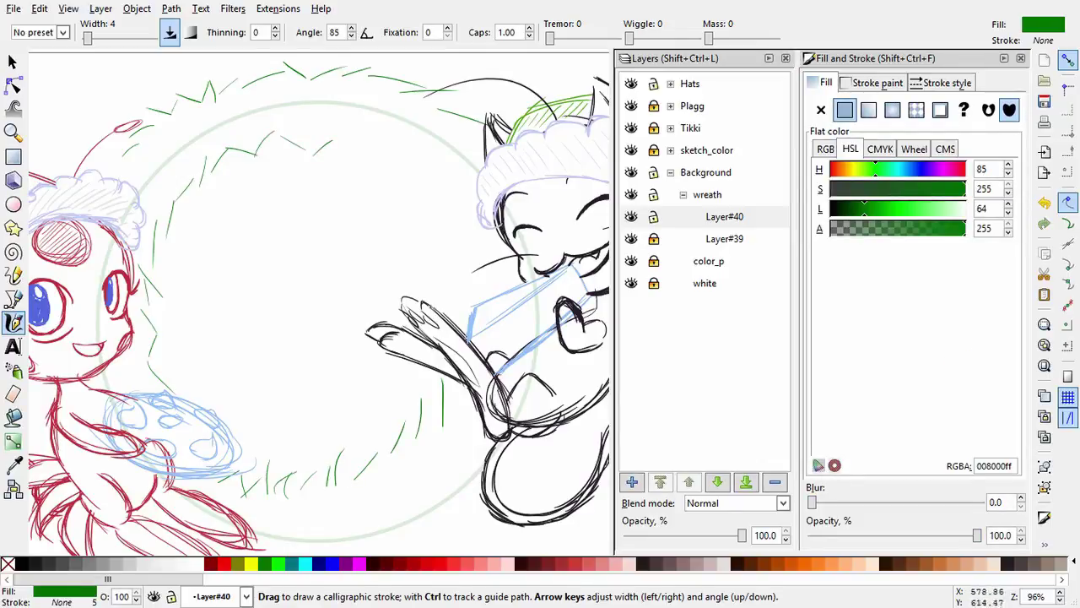
pyautogui.moveTo(444, 178)
pyautogui.mouseDown()
pyautogui.moveTo(439, 240)
pyautogui.moveTo(471, 304)
pyautogui.moveTo(445, 339)
pyautogui.mouseUp()
pyautogui.moveTo(421, 422); pyautogui.dragTo(410, 228)
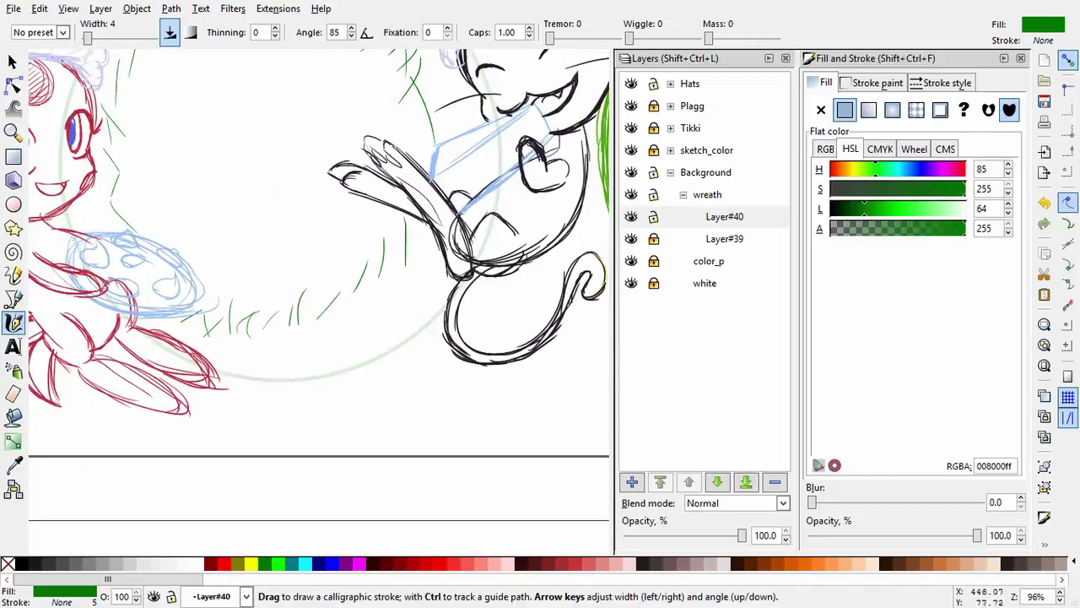
# Add short green needle strokes below the guide circle's lower arc, between Tikki's feet and Plagg's tail.
pyautogui.moveTo(228, 394); pyautogui.dragTo(264, 421)
pyautogui.moveTo(319, 388); pyautogui.dragTo(293, 423)
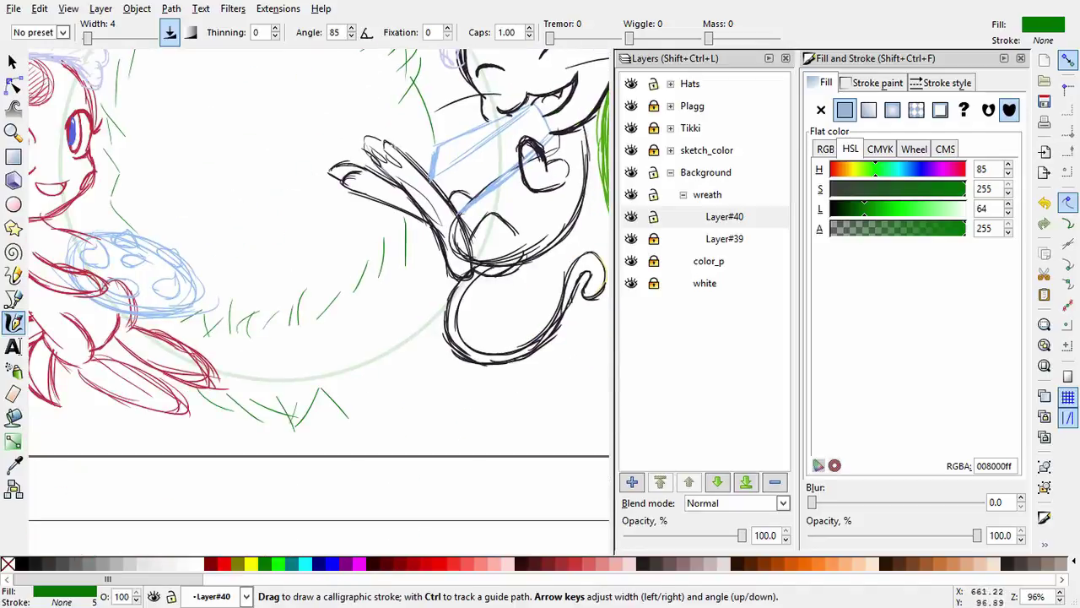
pyautogui.moveTo(338, 253); pyautogui.dragTo(431, 460)
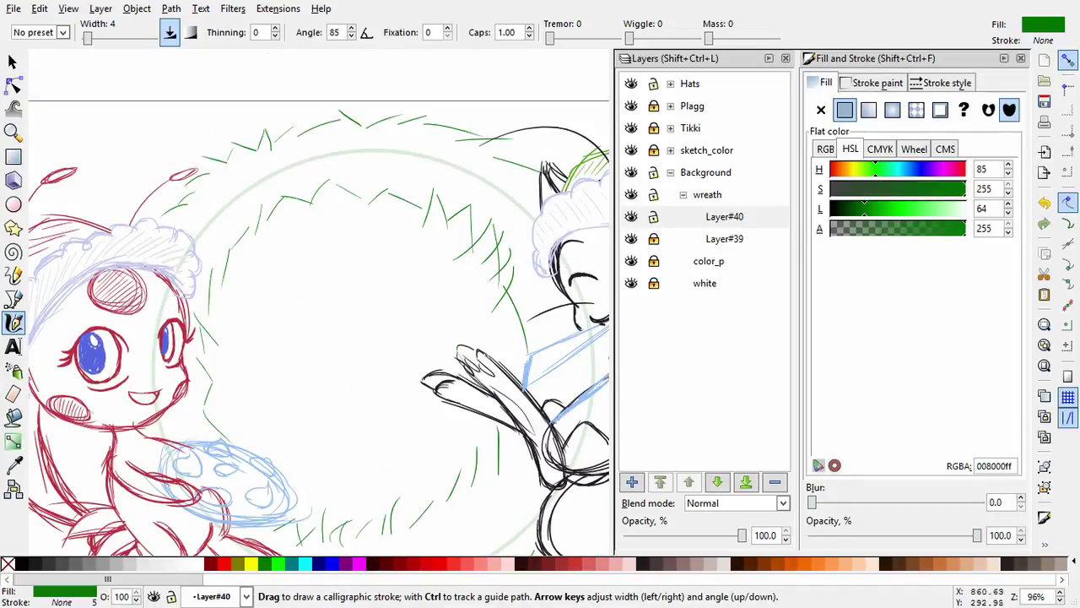
# Add a layer above the needle outline and fill the wreath's upper arc and sides with short green needle strokes.
pyautogui.hotkey('ctrl', 'shift', 'n')
pyautogui.press('Return')
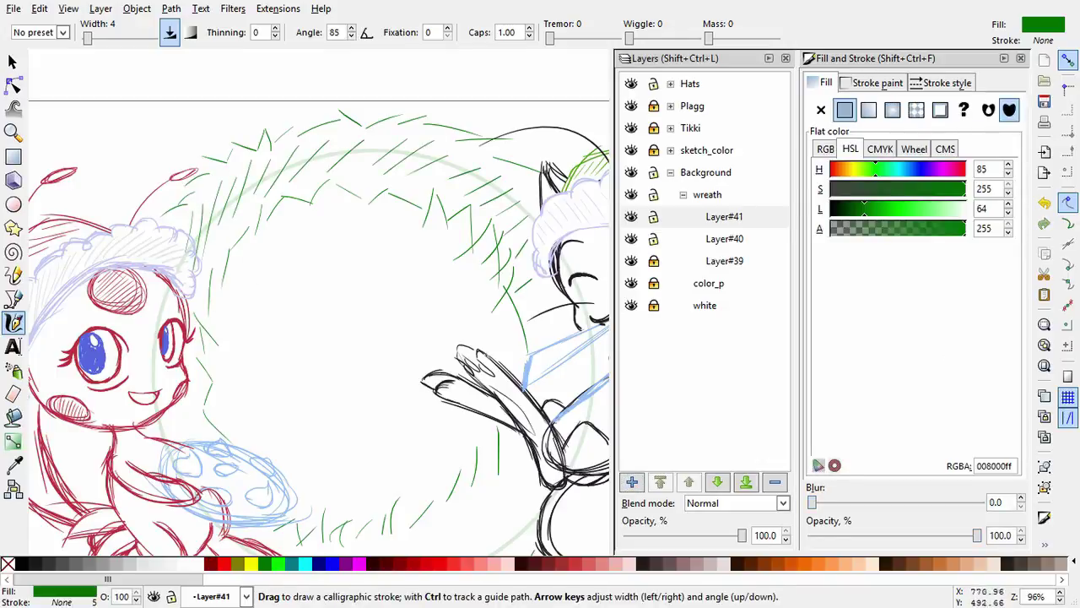
pyautogui.moveTo(355, 354); pyautogui.dragTo(299, 164)
pyautogui.press('z')
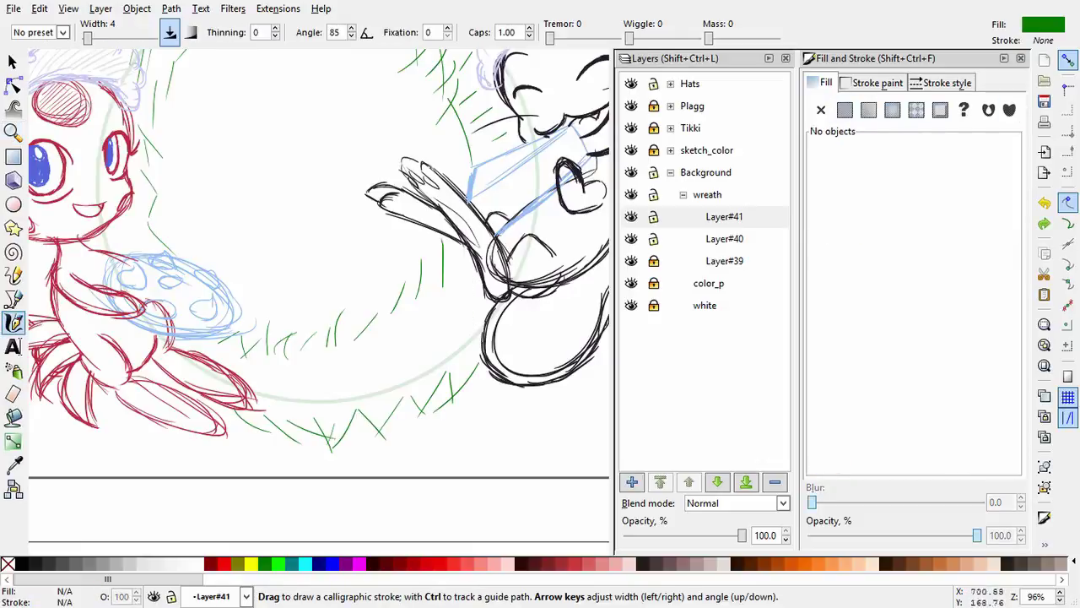
# Fill the wreath's lower arc with short green needle strokes, from beside Plagg's tail to Tikki's feet.
pyautogui.moveTo(469, 361); pyautogui.dragTo(468, 271)
pyautogui.press('Escape')
pyautogui.moveTo(426, 380); pyautogui.dragTo(424, 324)
pyautogui.moveTo(394, 402); pyautogui.dragTo(393, 329)
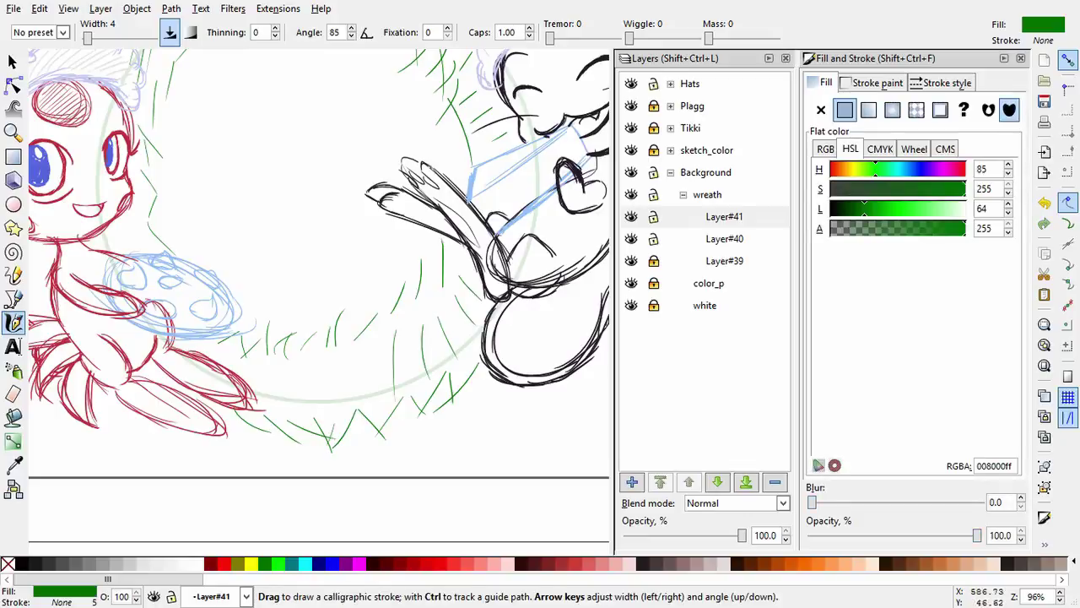
pyautogui.moveTo(367, 412); pyautogui.dragTo(367, 356)
pyautogui.press('Escape')
pyautogui.press('F3')
pyautogui.hotkey('ctrl', 'F6')
pyautogui.moveTo(257, 377); pyautogui.dragTo(266, 353)
pyautogui.moveTo(240, 373); pyautogui.dragTo(248, 348)
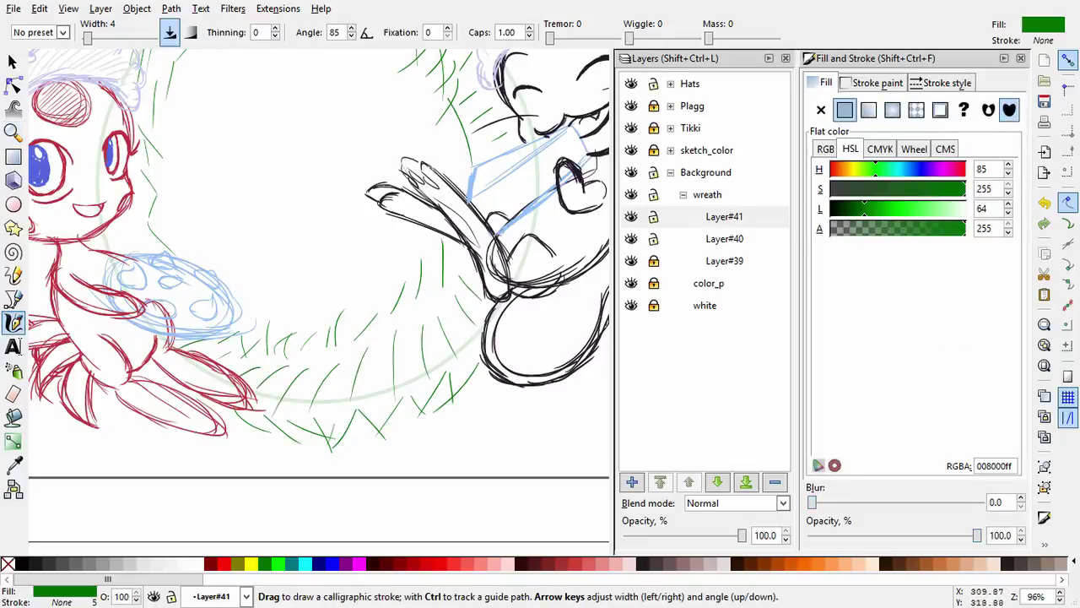
# Hide the faint guide circle's sublayer and add a new layer above the wreath's filling needles.
pyautogui.scroll(-2, 350, 303)
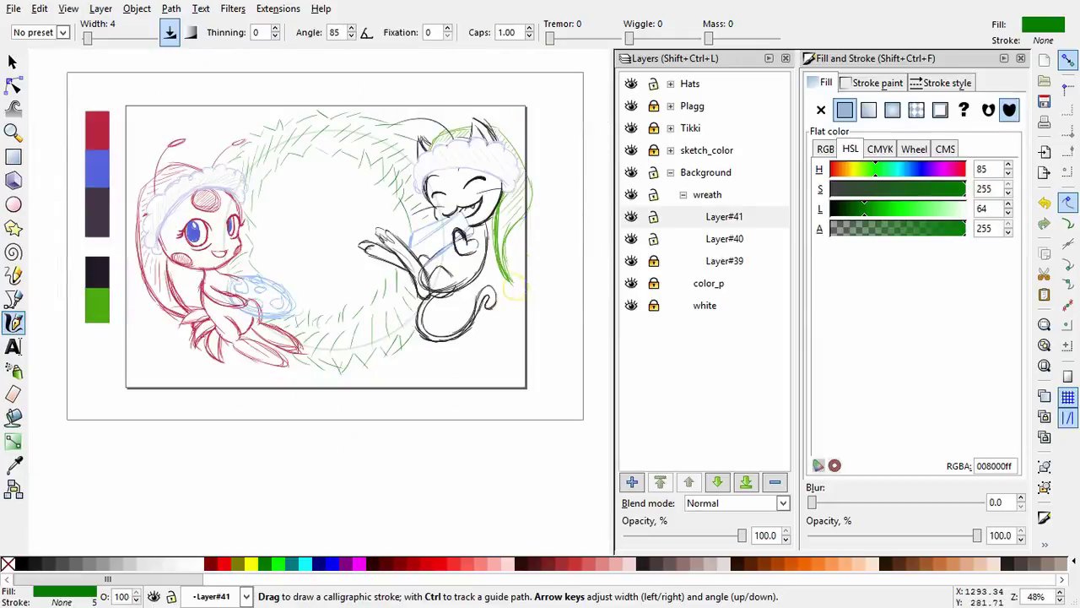
pyautogui.click(724, 216)
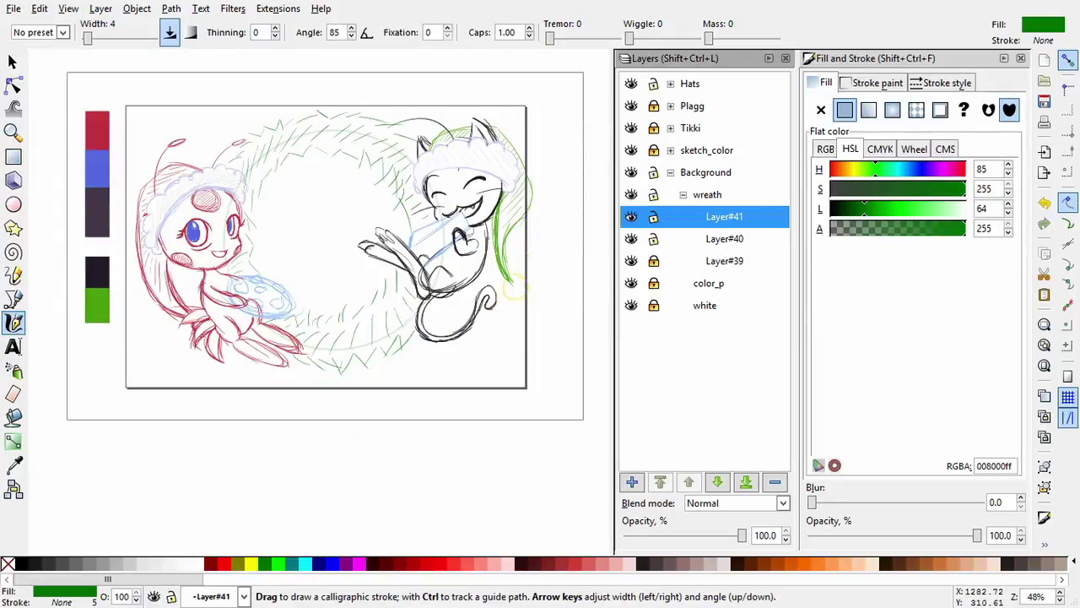
pyautogui.click(631, 261)
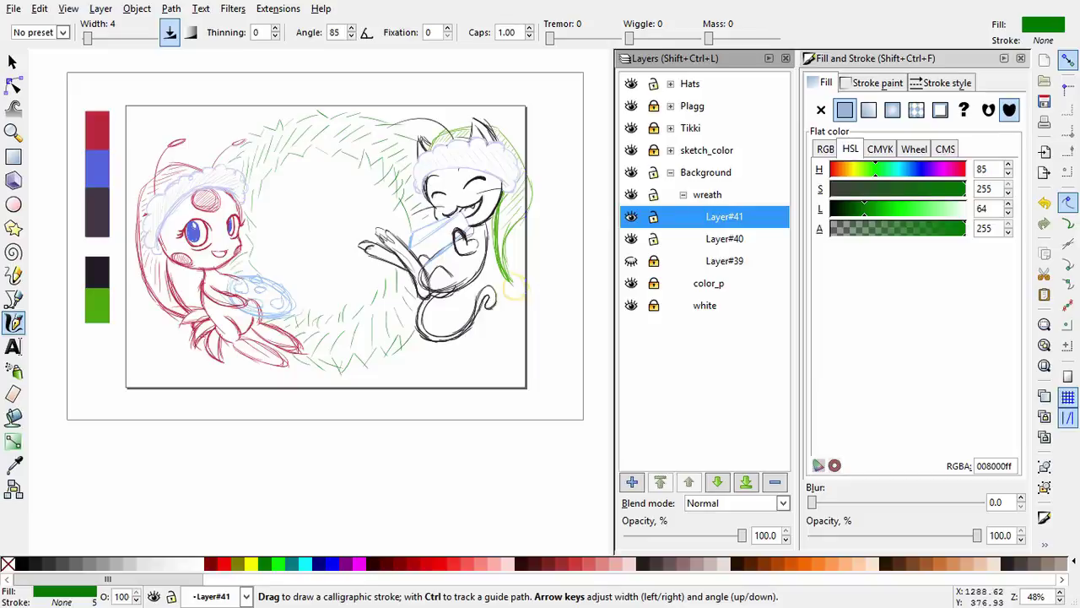
pyautogui.click(632, 481)
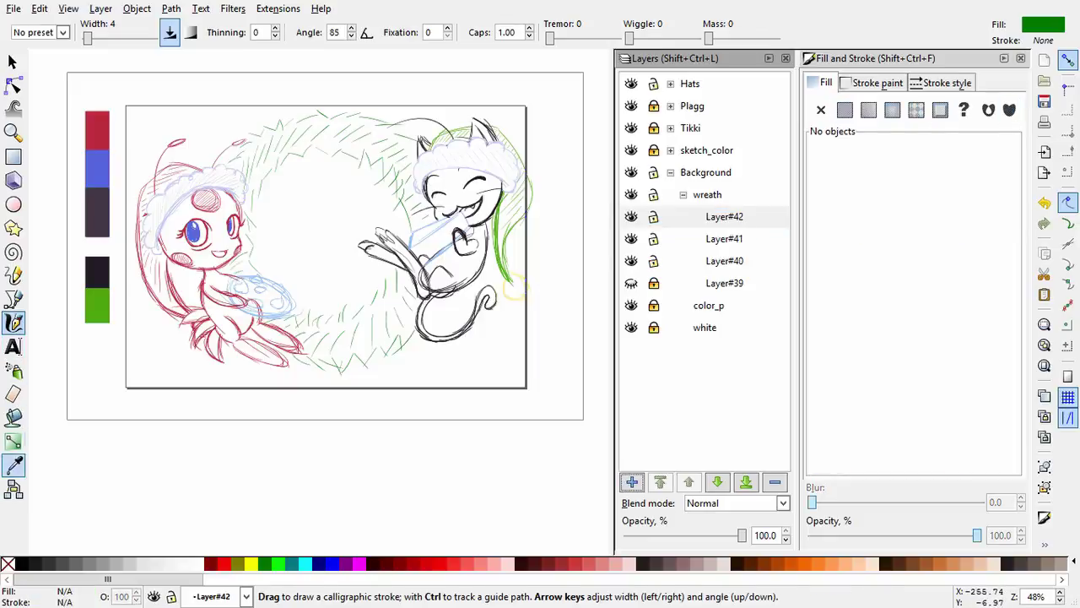
# Sample the red swatch beside the page and sketch the outlines of a bow's two loops over the wreath's upper arc.
pyautogui.press('d')
pyautogui.click(97, 131)
pyautogui.scroll(3, 323, 136)
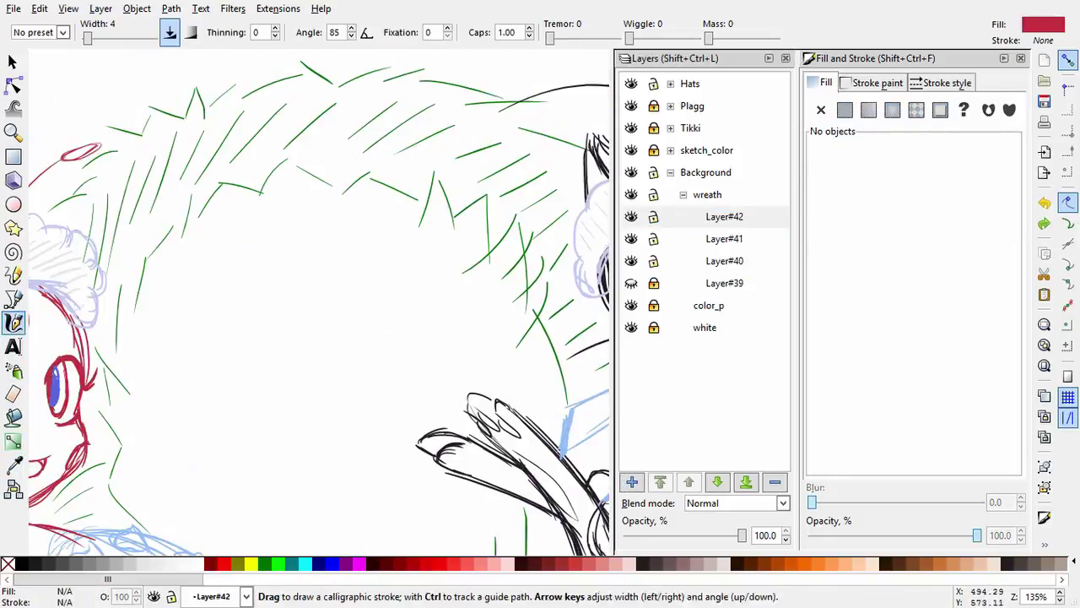
pyautogui.moveTo(323, 173); pyautogui.dragTo(205, 181)
pyautogui.moveTo(323, 222); pyautogui.dragTo(198, 268)
pyautogui.moveTo(443, 156); pyautogui.dragTo(443, 156)
pyautogui.moveTo(333, 165); pyautogui.dragTo(446, 270)
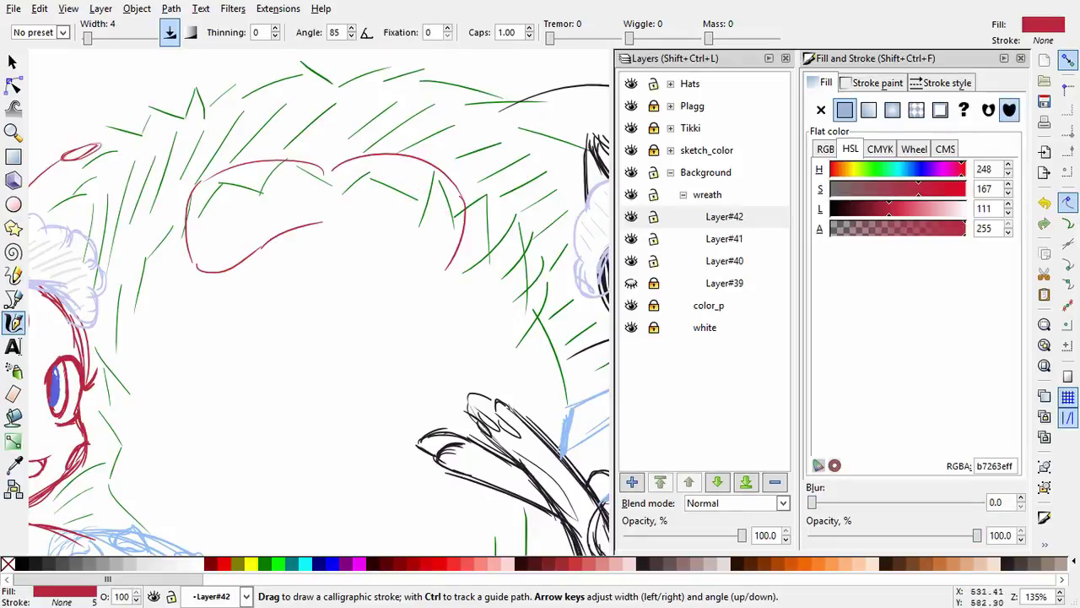
pyautogui.moveTo(332, 220); pyautogui.dragTo(439, 270)
pyautogui.click(439, 272)
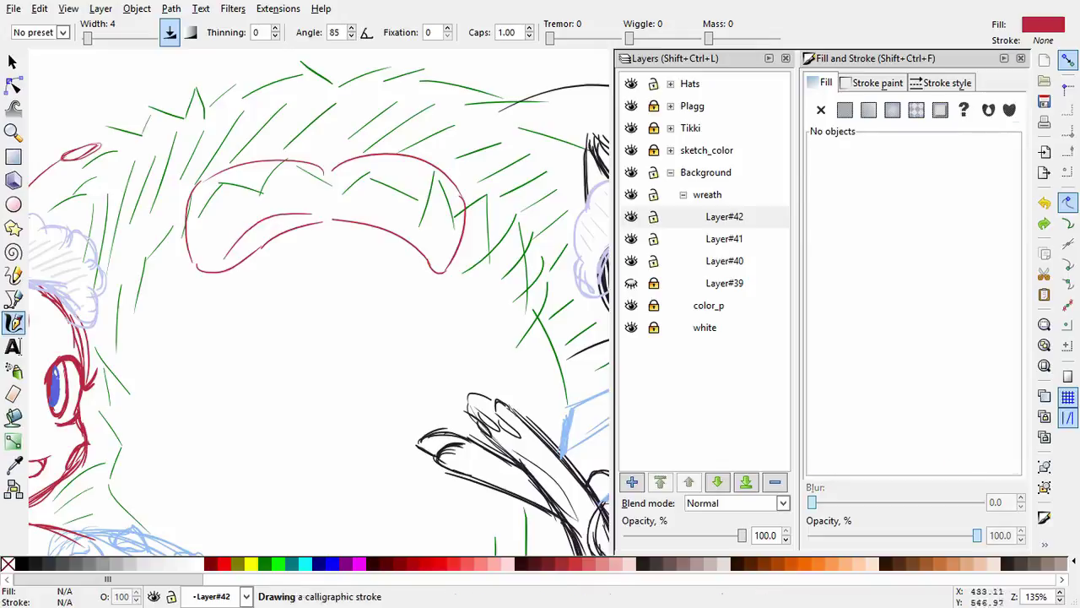
# Sketch a narrow inner fold along the lower edge of each bow loop, redoing the oversized fold on the Tikki side.
pyautogui.moveTo(204, 268); pyautogui.dragTo(319, 209)
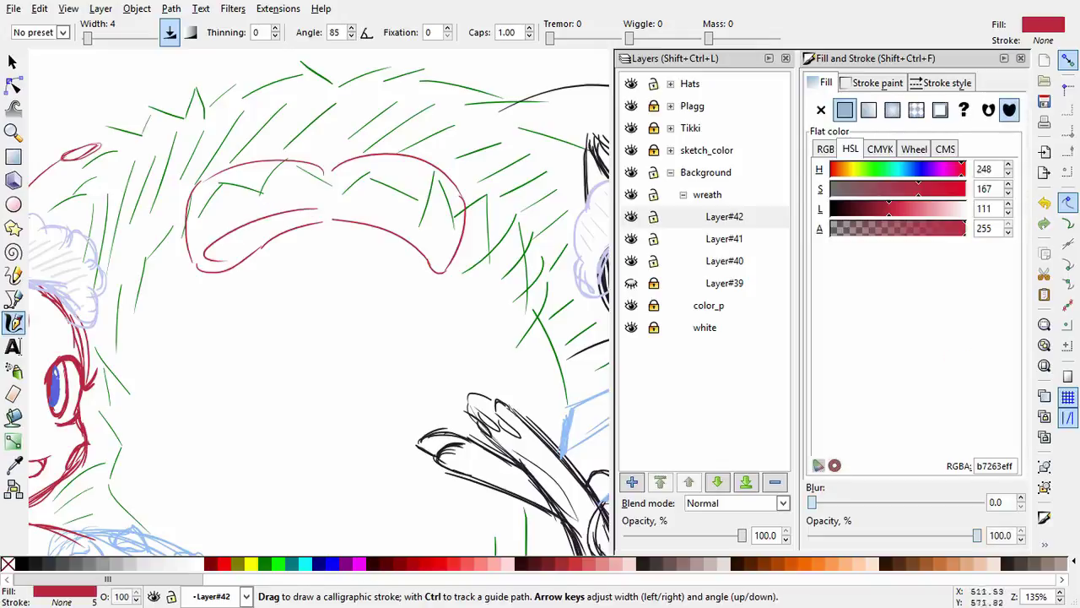
pyautogui.hotkey('ctrl', 'z')
pyautogui.moveTo(232, 237)
pyautogui.mouseDown()
pyautogui.moveTo(321, 218)
pyautogui.moveTo(221, 259)
pyautogui.mouseUp()
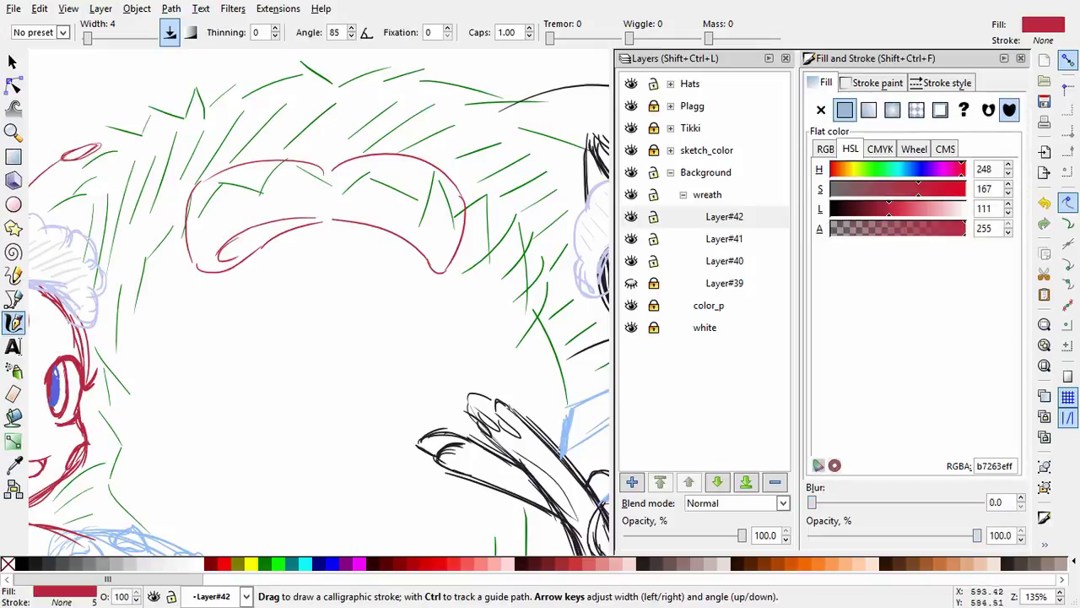
pyautogui.press('F3')
pyautogui.click(13, 322)
pyautogui.moveTo(355, 213)
pyautogui.mouseDown()
pyautogui.moveTo(426, 233)
pyautogui.moveTo(447, 255)
pyautogui.moveTo(442, 269)
pyautogui.moveTo(472, 219)
pyautogui.moveTo(442, 253)
pyautogui.moveTo(439, 243)
pyautogui.moveTo(442, 255)
pyautogui.mouseUp()
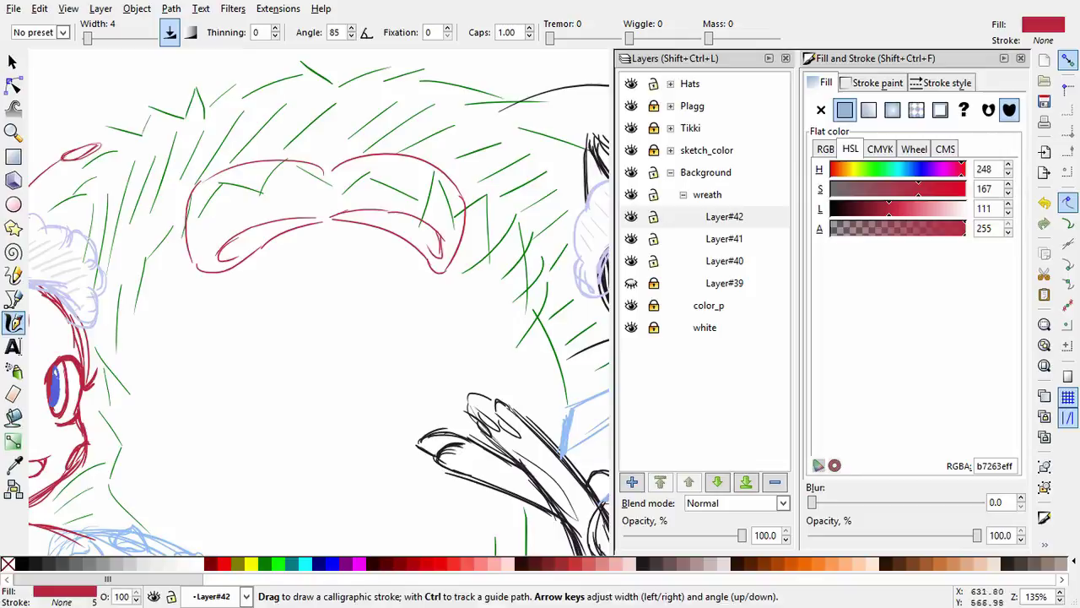
# On another new layer, sketch the bow's two notched tails, the knot line and the ribbon strap rising above it.
pyautogui.click(631, 480)
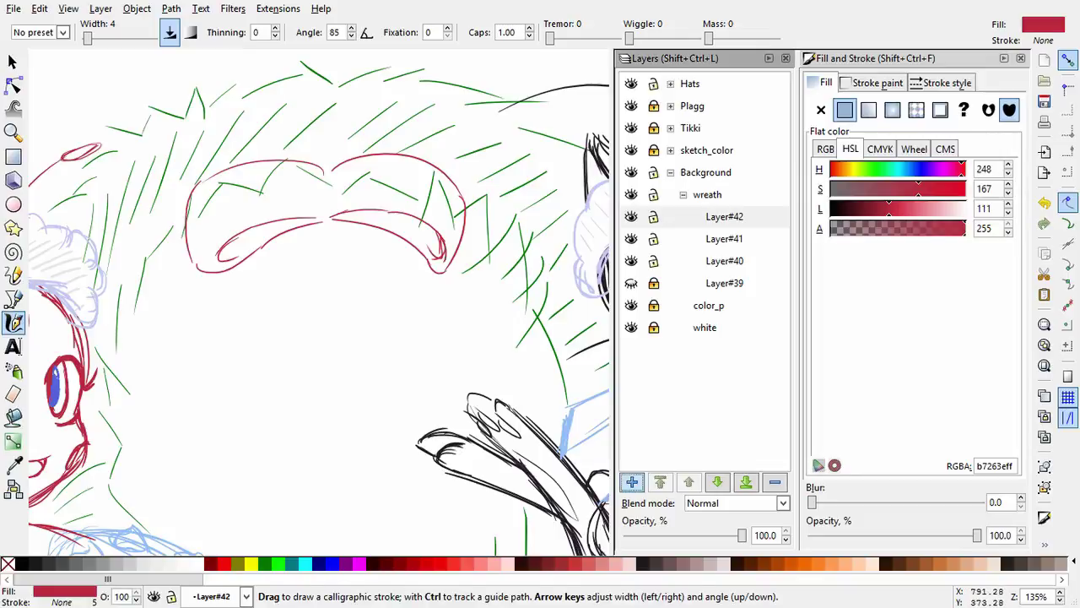
pyautogui.moveTo(325, 222)
pyautogui.mouseDown()
pyautogui.moveTo(290, 329)
pyautogui.moveTo(381, 343)
pyautogui.mouseUp()
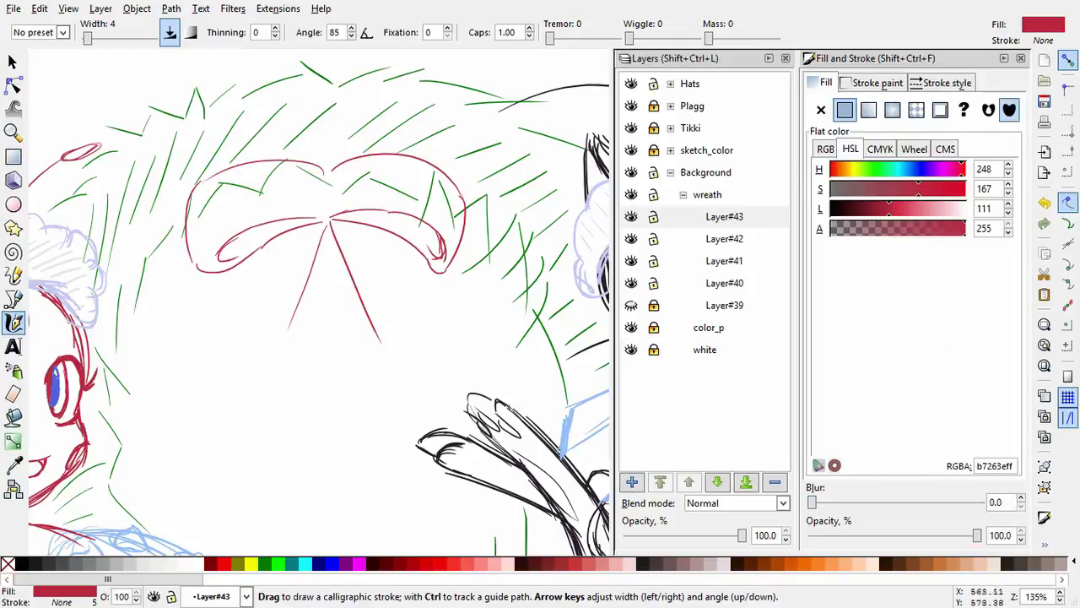
pyautogui.moveTo(428, 289); pyautogui.dragTo(387, 344)
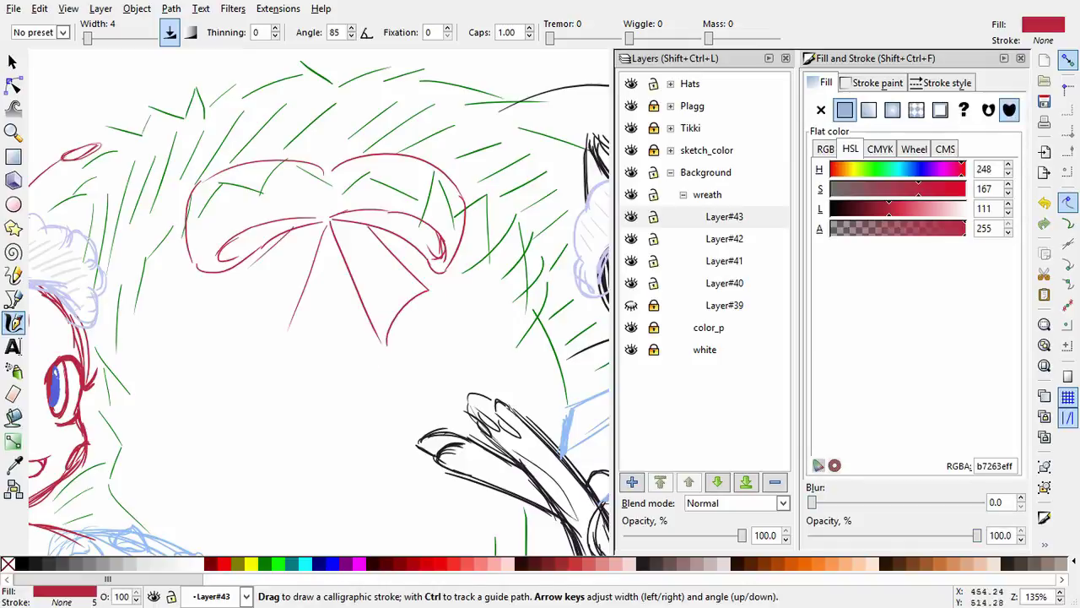
pyautogui.moveTo(278, 243); pyautogui.dragTo(224, 289)
pyautogui.scroll(1, 319, 309)
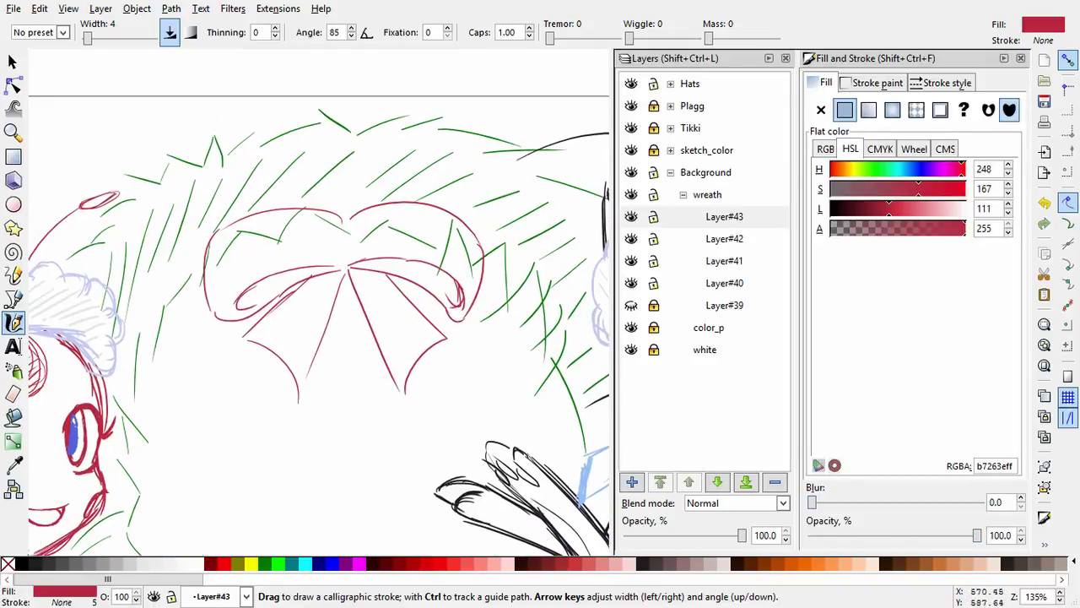
pyautogui.moveTo(340, 218); pyautogui.dragTo(347, 263)
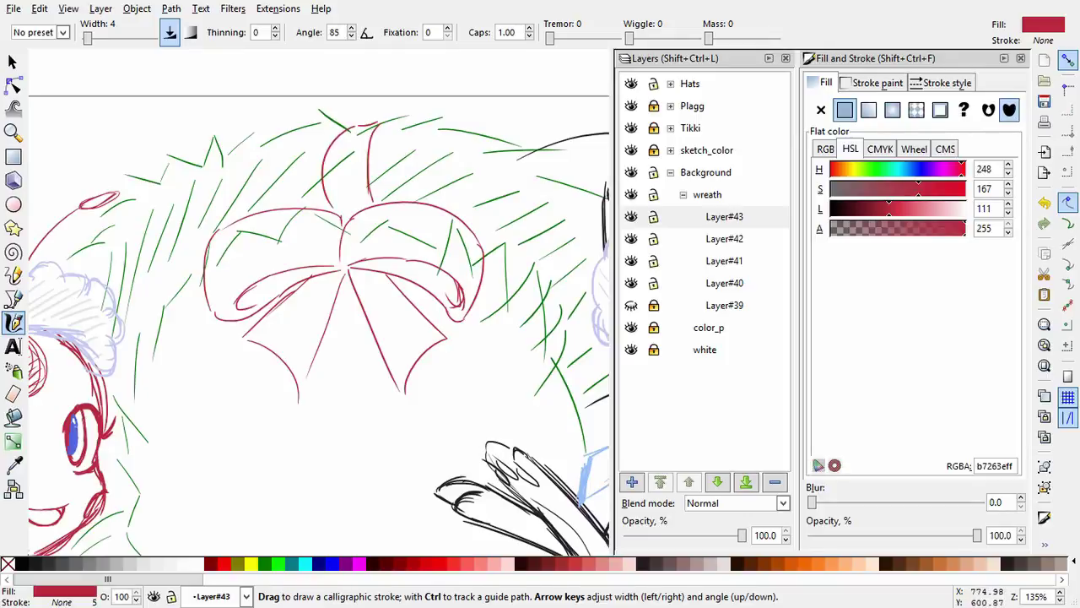
# Add a layer beneath the bow's outlines, directly above the filling needles, and hatch both bow loops with diagonal red strokes.
pyautogui.click(724, 282)
pyautogui.click(724, 261)
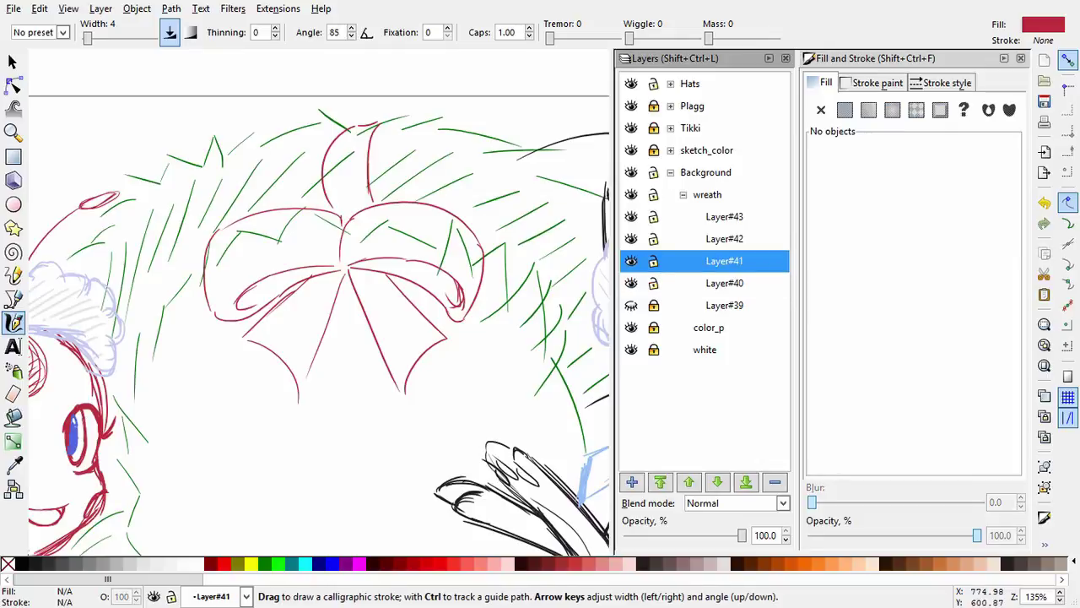
pyautogui.hotkey('ctrl', 'shift', 'n')
pyautogui.press('Return')
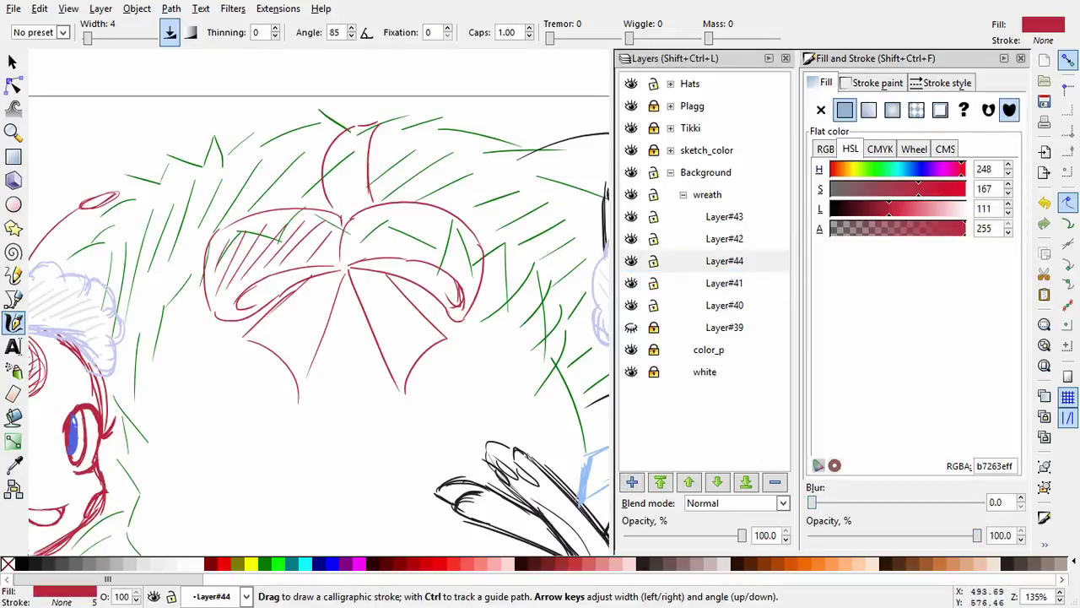
pyautogui.moveTo(407, 225); pyautogui.dragTo(447, 250)
pyautogui.moveTo(432, 234); pyautogui.dragTo(459, 252)
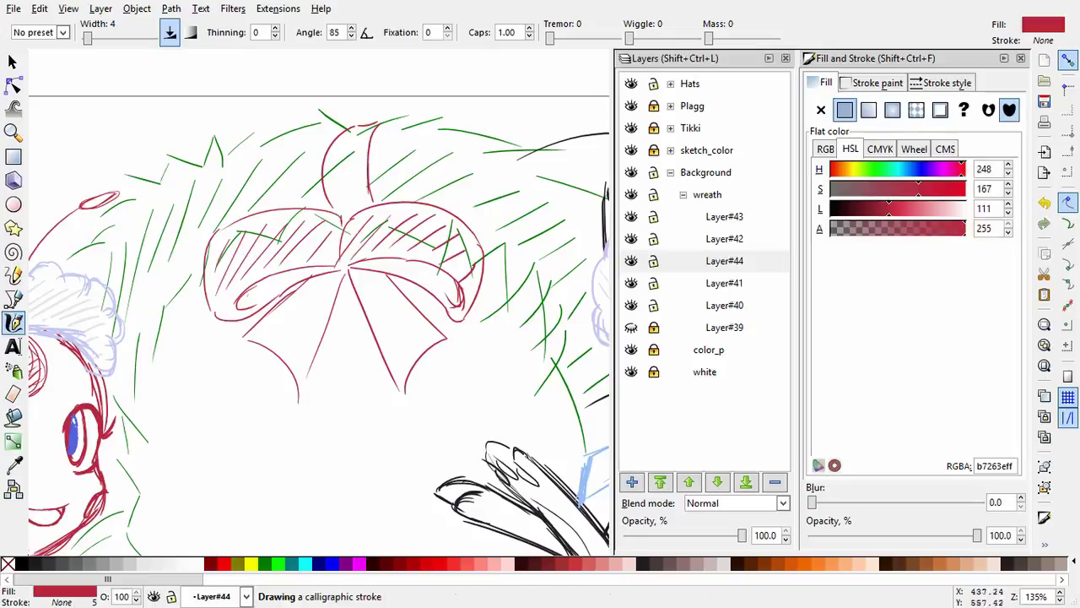
# Hatch the bow's inner folds, both tails and the ribbon strap with short red strokes.
pyautogui.moveTo(300, 280); pyautogui.dragTo(312, 270)
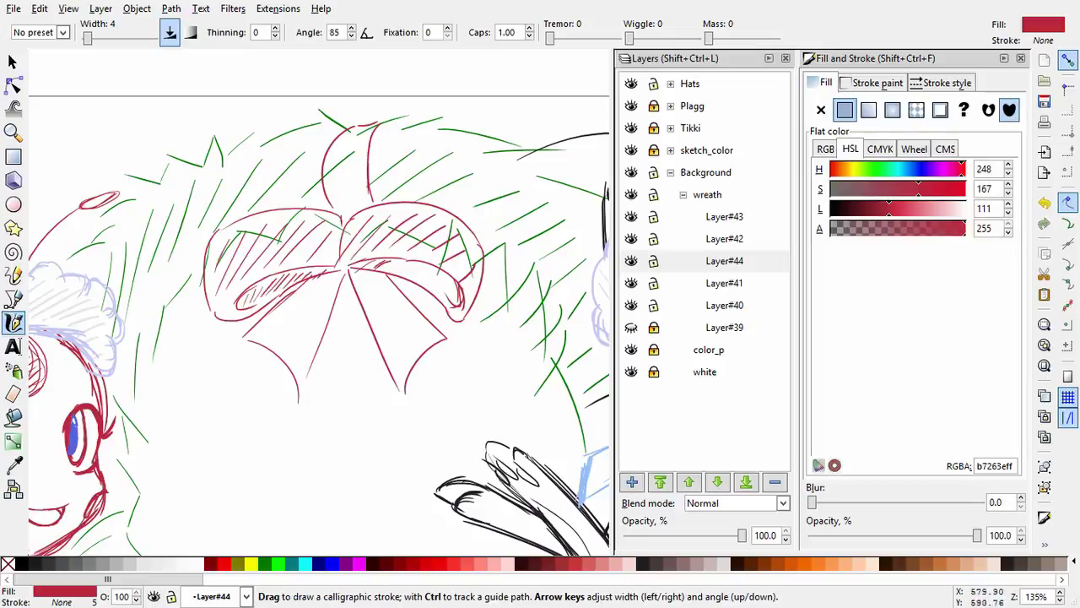
pyautogui.moveTo(397, 276)
pyautogui.mouseDown()
pyautogui.moveTo(426, 265)
pyautogui.moveTo(452, 281)
pyautogui.mouseUp()
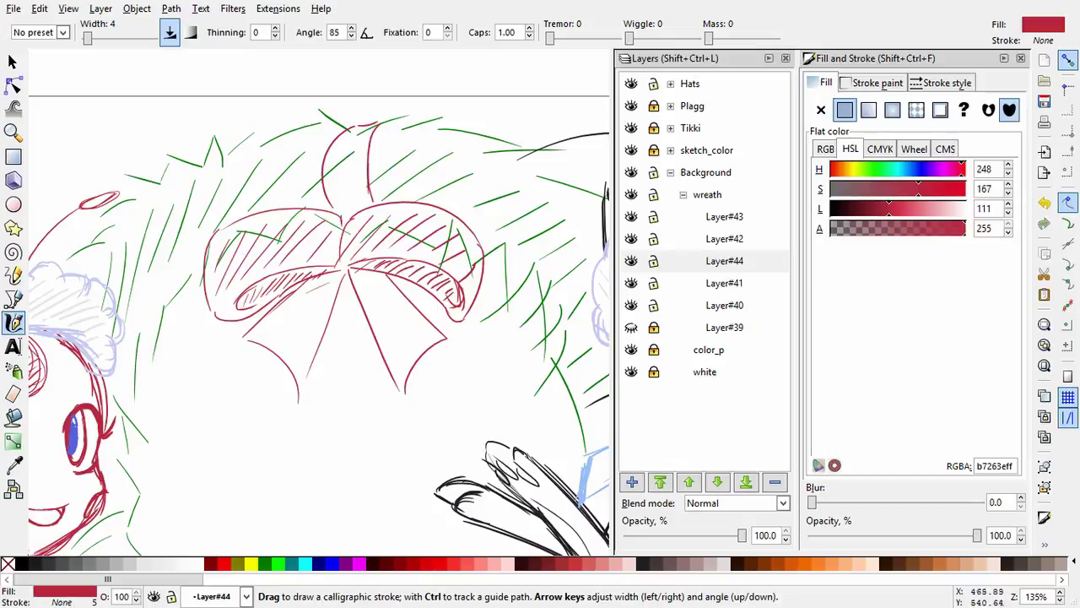
pyautogui.moveTo(287, 307); pyautogui.dragTo(288, 338)
pyautogui.moveTo(360, 283); pyautogui.dragTo(377, 271)
pyautogui.moveTo(381, 336); pyautogui.dragTo(420, 315)
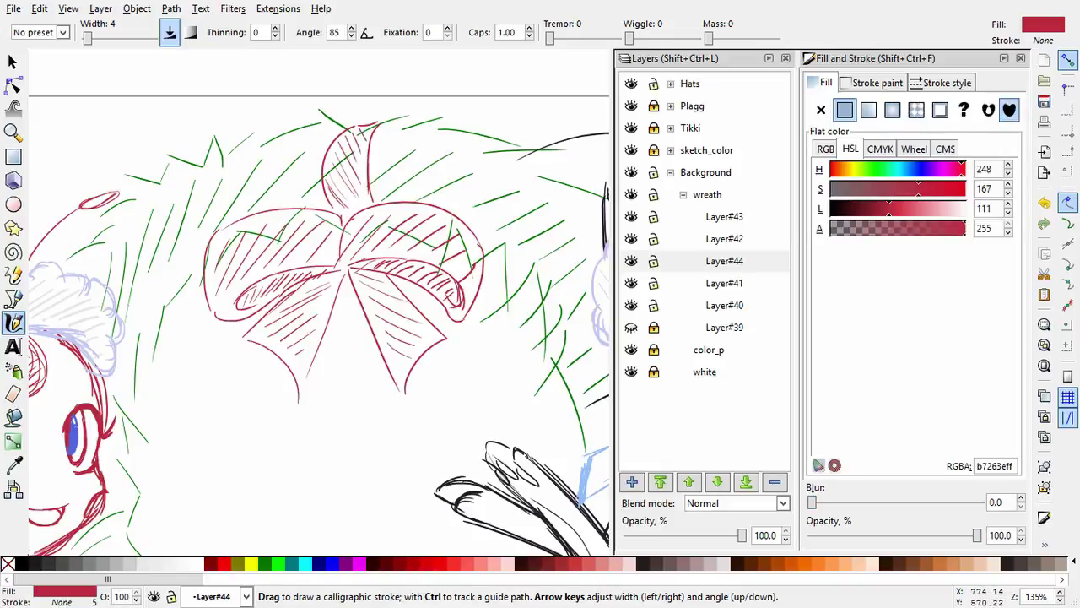
# Toggle the loop outlines' visibility to identify their layer, and add an empty layer between the bow hatching and the green needles.
pyautogui.click(631, 239)
pyautogui.click(631, 239)
pyautogui.click(631, 239)
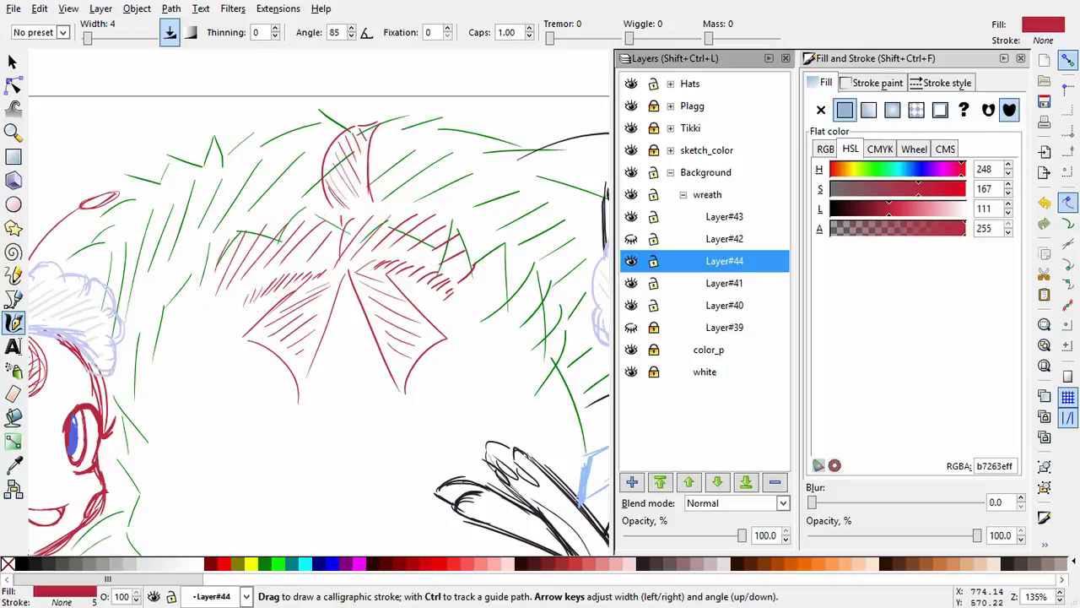
pyautogui.click(631, 239)
pyautogui.click(724, 283)
pyautogui.click(631, 481)
pyautogui.press('b')
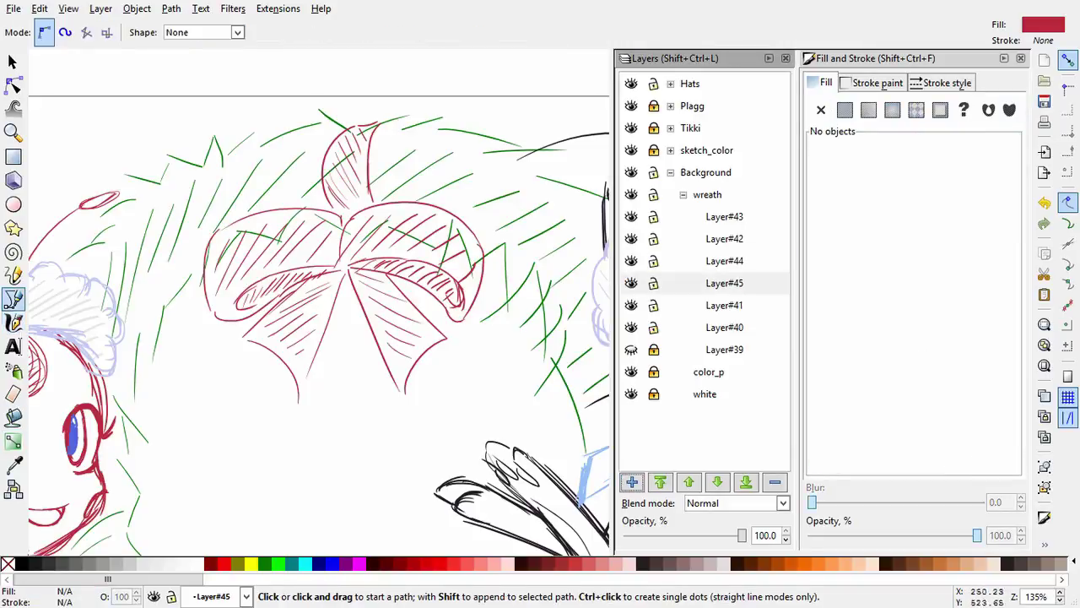
# Trace a closed Bezier shape around the bow's ribbon strap and both loops.
pyautogui.scroll(1, 377, 168)
pyautogui.press('Escape')
pyautogui.click(302, 201)
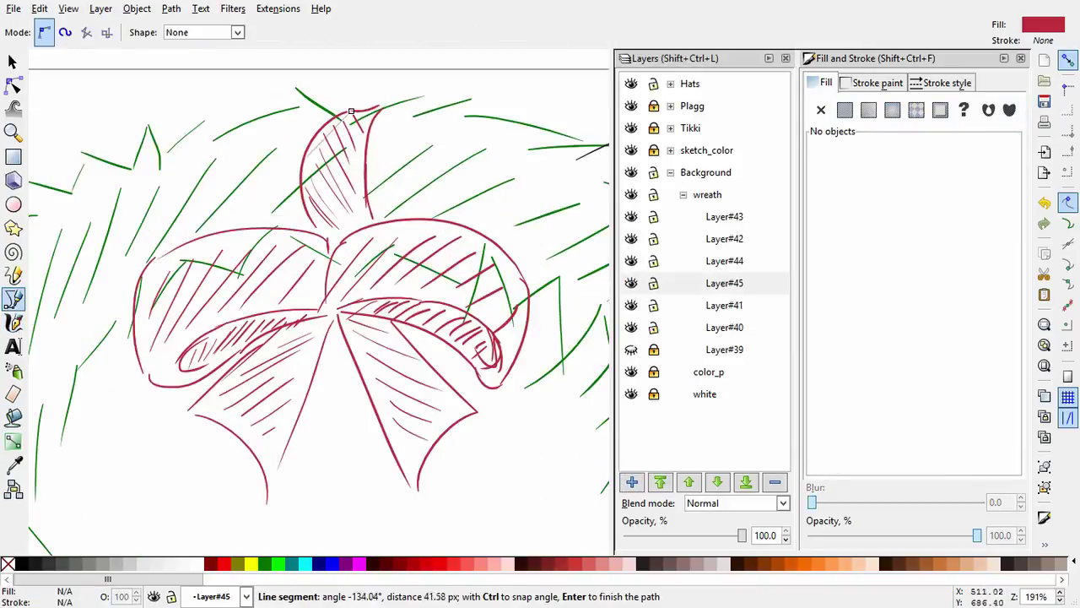
pyautogui.click(351, 110)
pyautogui.click(306, 231)
pyautogui.click(161, 249)
pyautogui.moveTo(149, 381); pyautogui.dragTo(181, 377)
pyautogui.click(338, 313)
pyautogui.moveTo(498, 384); pyautogui.dragTo(517, 337)
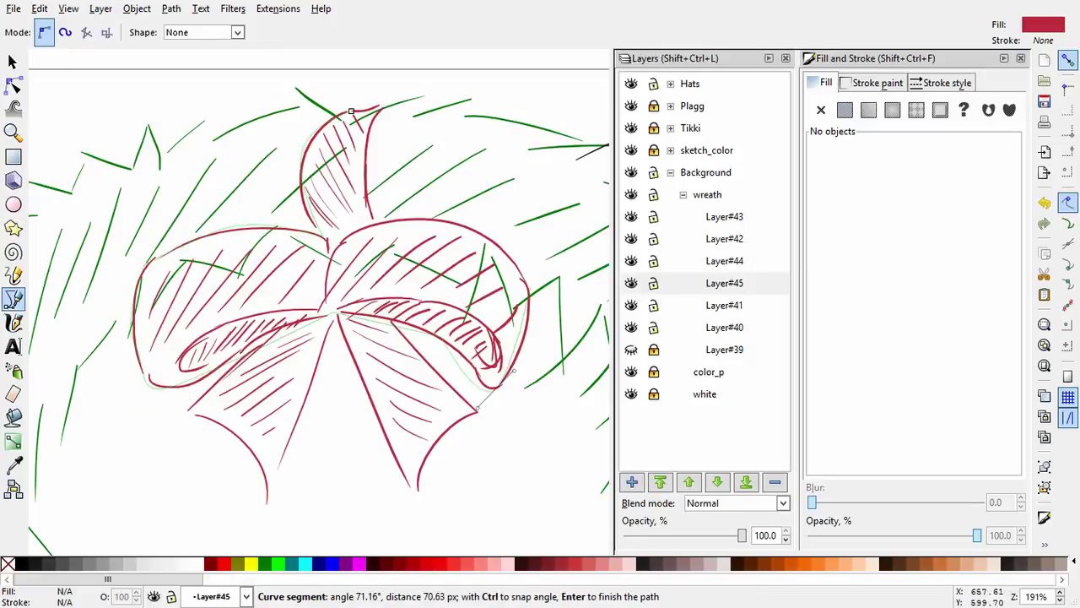
pyautogui.moveTo(455, 221); pyautogui.dragTo(416, 214)
pyautogui.click(369, 200)
pyautogui.click(351, 111)
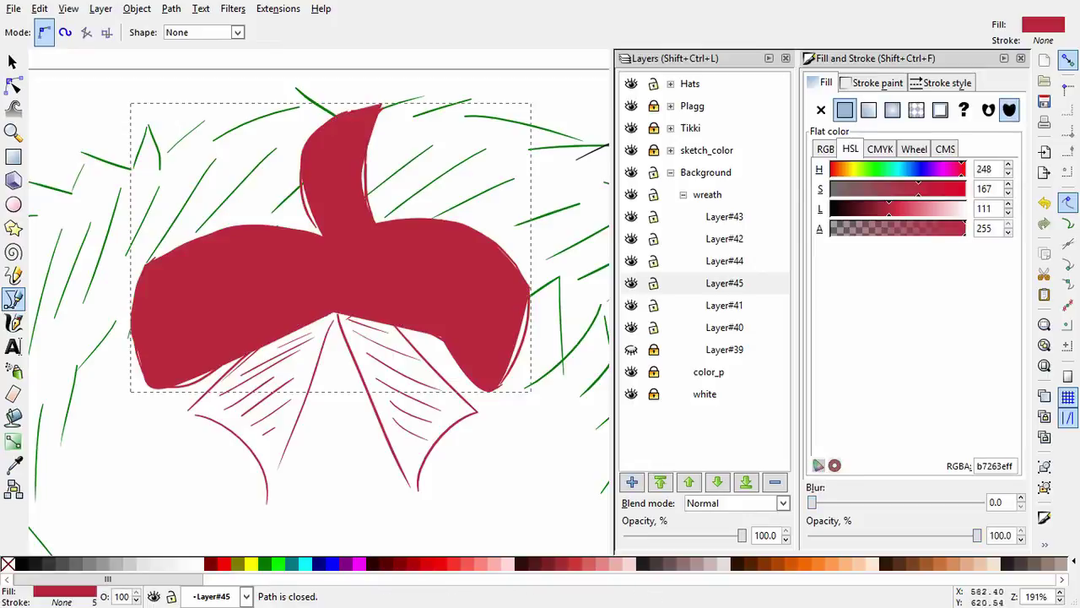
# Fill the traced bow shape with white to mask the needles behind it, and deselect it.
pyautogui.click(198, 564)
pyautogui.press('n')
pyautogui.press('Escape')
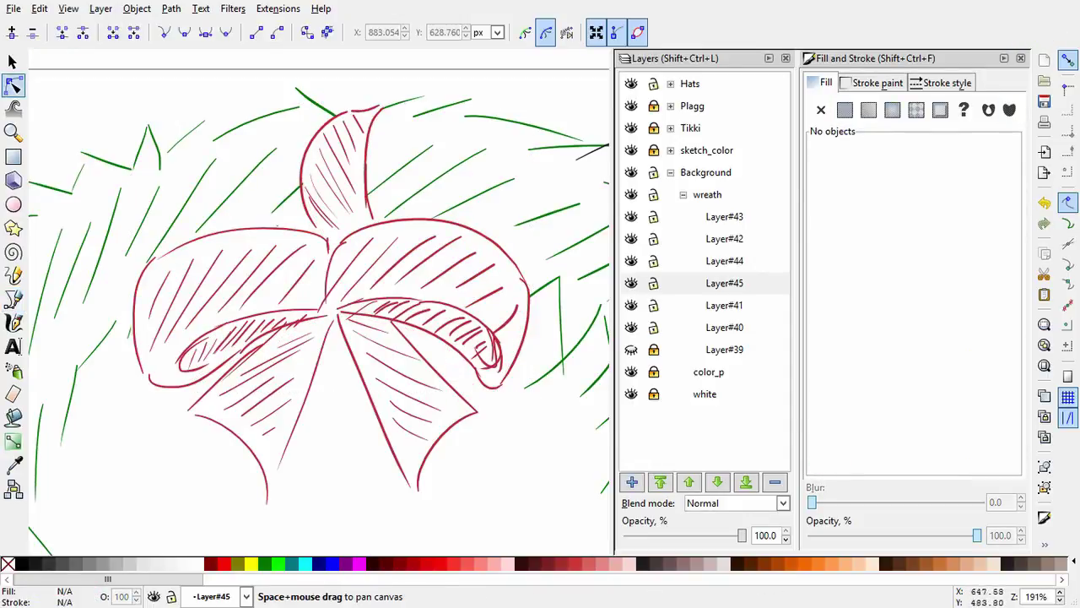
# Make the wreath's filling needle layer active with all other layers locked, and switch to the Calligraphy tool beside the bow's Tikki-side loop.
pyautogui.press('-')
pyautogui.press('-')
pyautogui.press('-')
pyautogui.moveTo(422, 380); pyautogui.dragTo(282, 203)
pyautogui.scroll(-2, 319, 302)
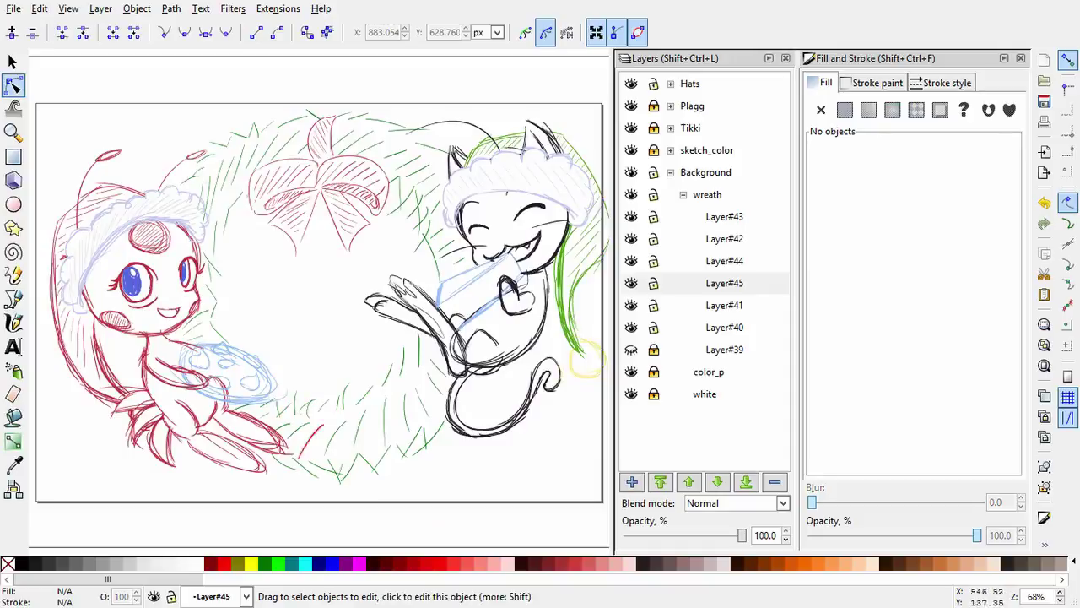
pyautogui.press('s')
pyautogui.click(724, 283)
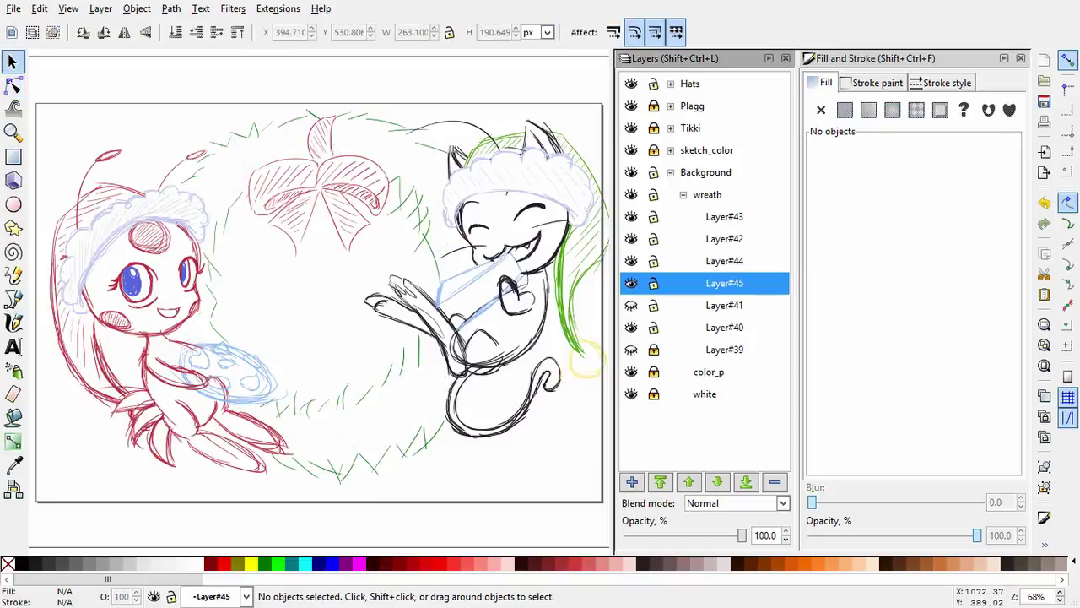
pyautogui.click(724, 239)
pyautogui.click(724, 305)
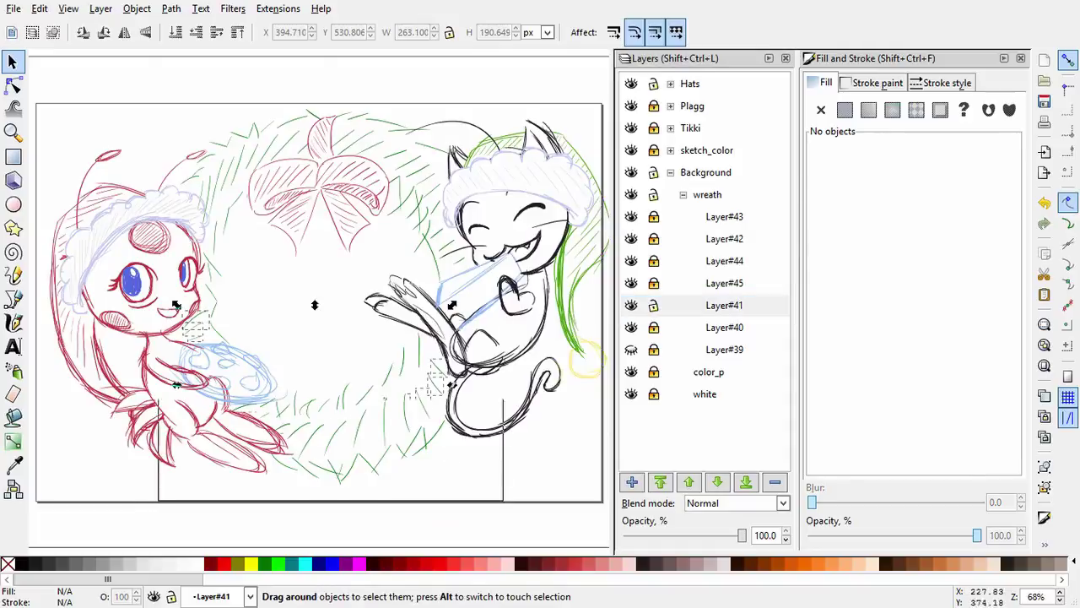
pyautogui.click(13, 323)
pyautogui.keyDown('ctrl'); pyautogui.scroll(5, 243, 193); pyautogui.keyUp('ctrl')
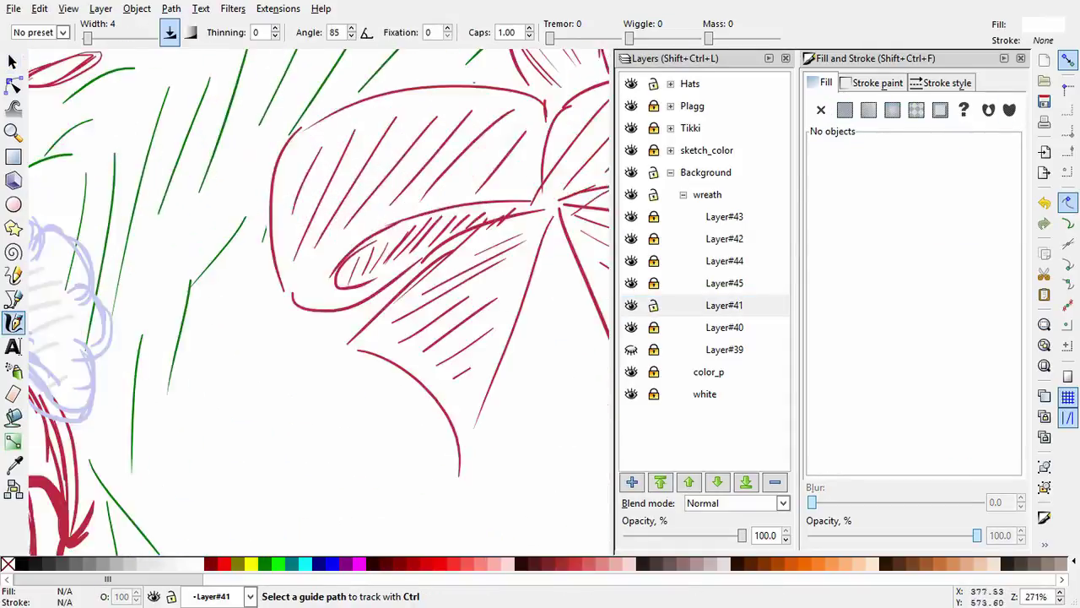
# Pick the needles' green 008000 as the Calligraphy fill colour and try it with two squiggles beside the bow.
pyautogui.press('d')
pyautogui.press('d')
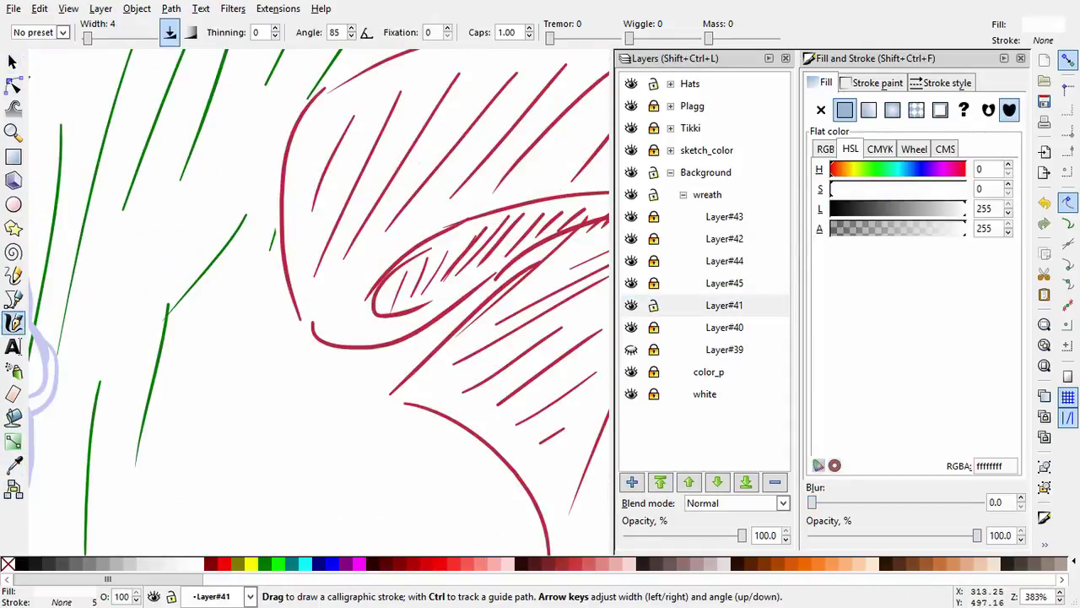
pyautogui.moveTo(157, 222); pyautogui.dragTo(149, 326)
pyautogui.press('d')
pyautogui.click(207, 262)
pyautogui.moveTo(206, 262); pyautogui.dragTo(203, 253)
pyautogui.click(97, 85)
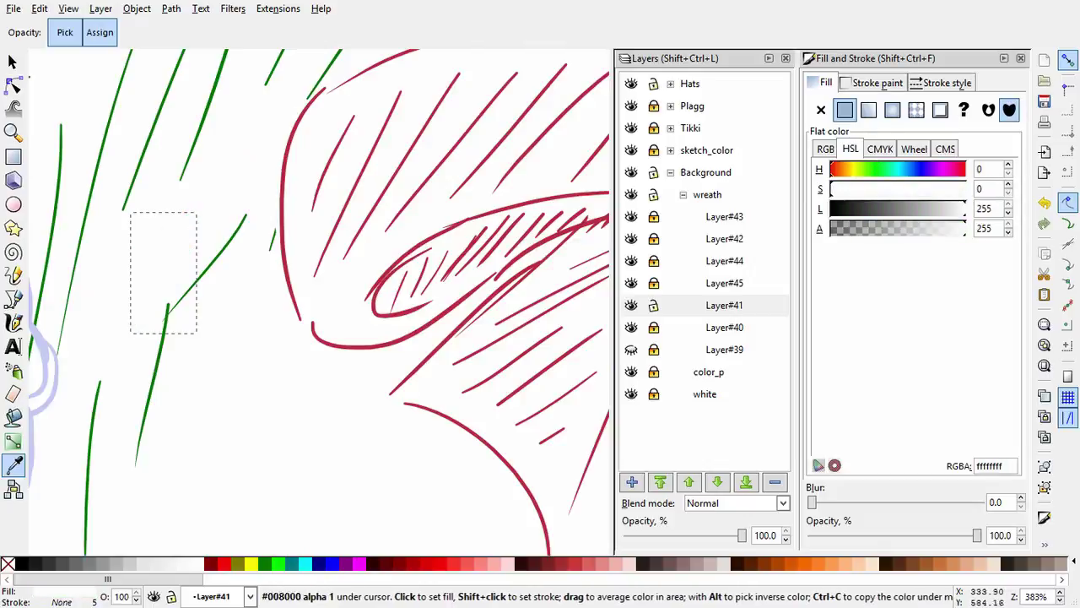
pyautogui.hotkey('ctrl', 'z')
pyautogui.hotkey('ctrl', 'z')
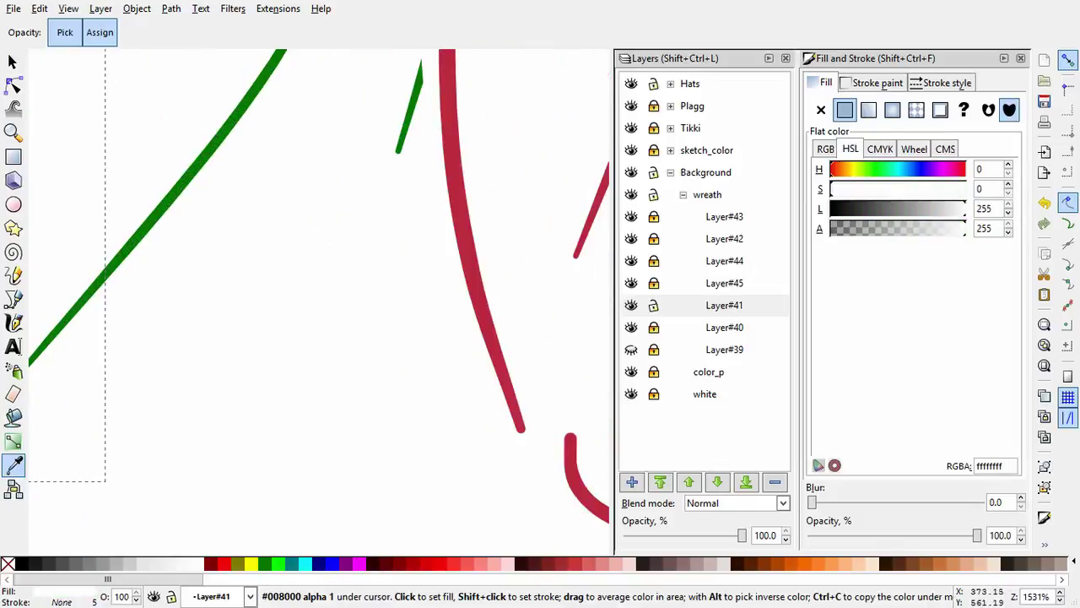
pyautogui.press('c')
pyautogui.moveTo(245, 258); pyautogui.dragTo(218, 372)
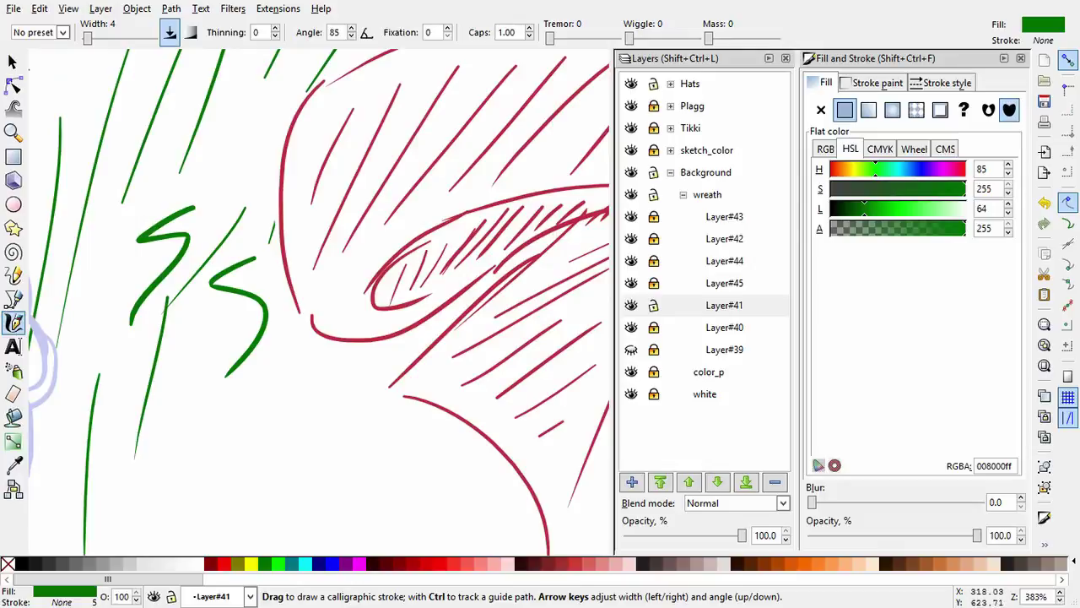
pyautogui.press('s')
pyautogui.press('Escape')
# Try hatching the lower wreath with rising slanted green needles from Tikki's feet across to Plagg's tail.
pyautogui.press('-')
pyautogui.press('-')
pyautogui.press('-')
pyautogui.press('-')
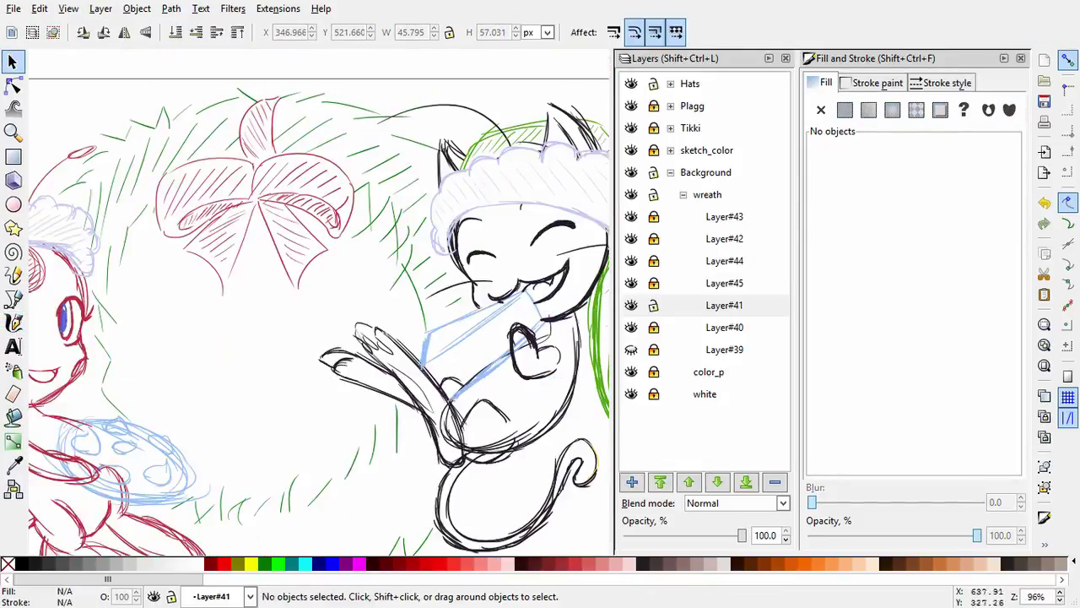
pyautogui.scroll(-3, 319, 302)
pyautogui.press('c')
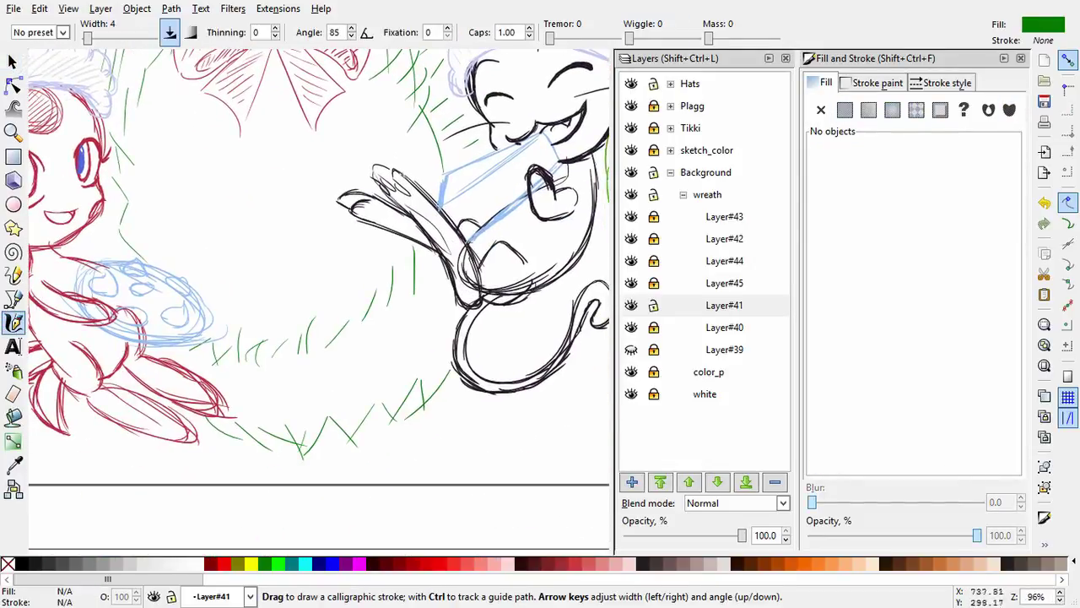
pyautogui.click(313, 410)
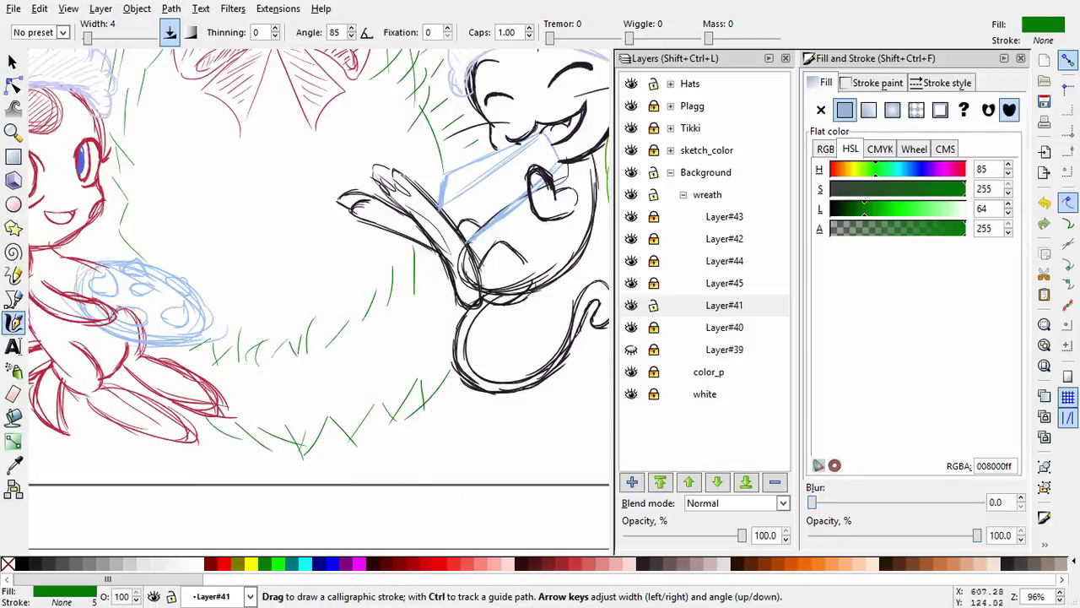
pyautogui.moveTo(297, 346); pyautogui.dragTo(307, 319)
pyautogui.moveTo(266, 435); pyautogui.dragTo(321, 384)
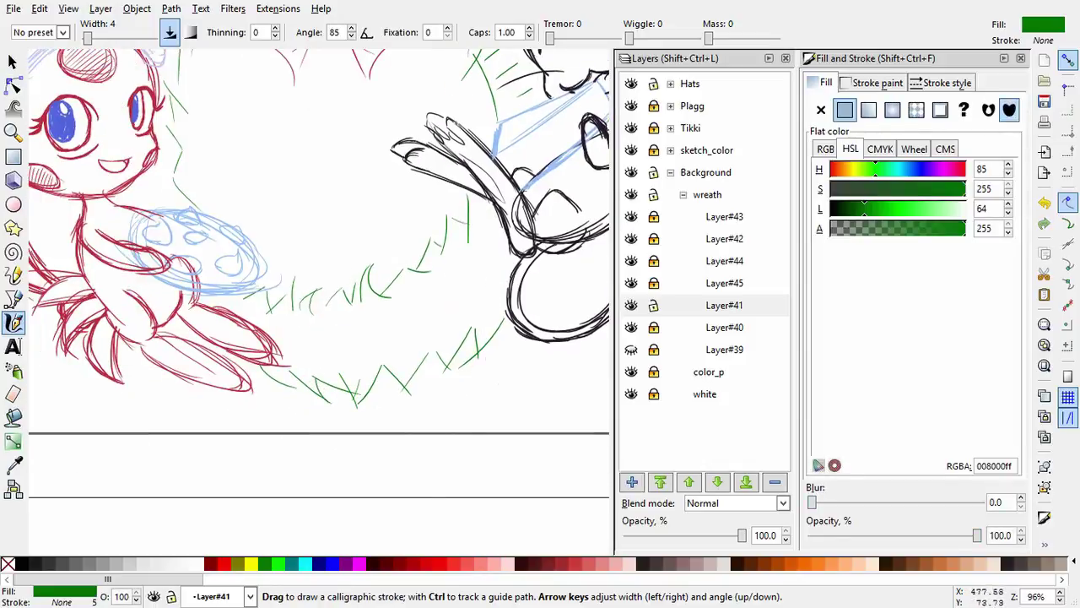
pyautogui.moveTo(243, 293); pyautogui.dragTo(211, 302)
pyautogui.moveTo(348, 369); pyautogui.dragTo(419, 294)
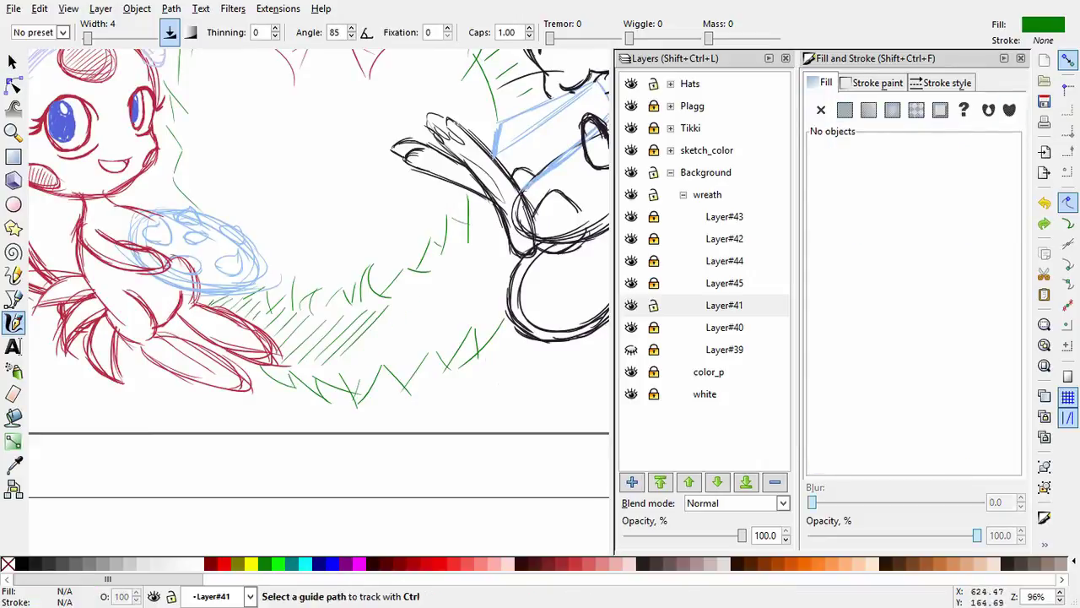
pyautogui.moveTo(363, 369); pyautogui.dragTo(412, 285)
pyautogui.moveTo(403, 353); pyautogui.dragTo(444, 279)
pyautogui.moveTo(459, 324); pyautogui.dragTo(469, 250)
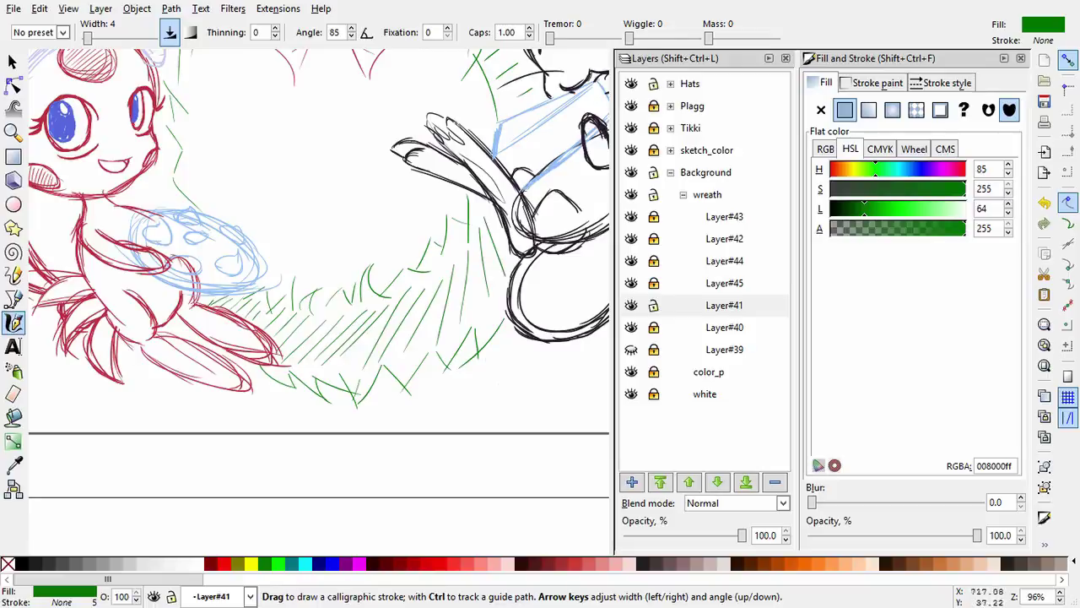
pyautogui.hotkey('ctrl', 'z')
# Try hatching the Plagg end of the lower wreath with oppositely slanted green needles, keeping only short strokes near Tikki's feet.
pyautogui.moveTo(274, 362); pyautogui.dragTo(293, 307)
pyautogui.press('F3')
pyautogui.press('3')
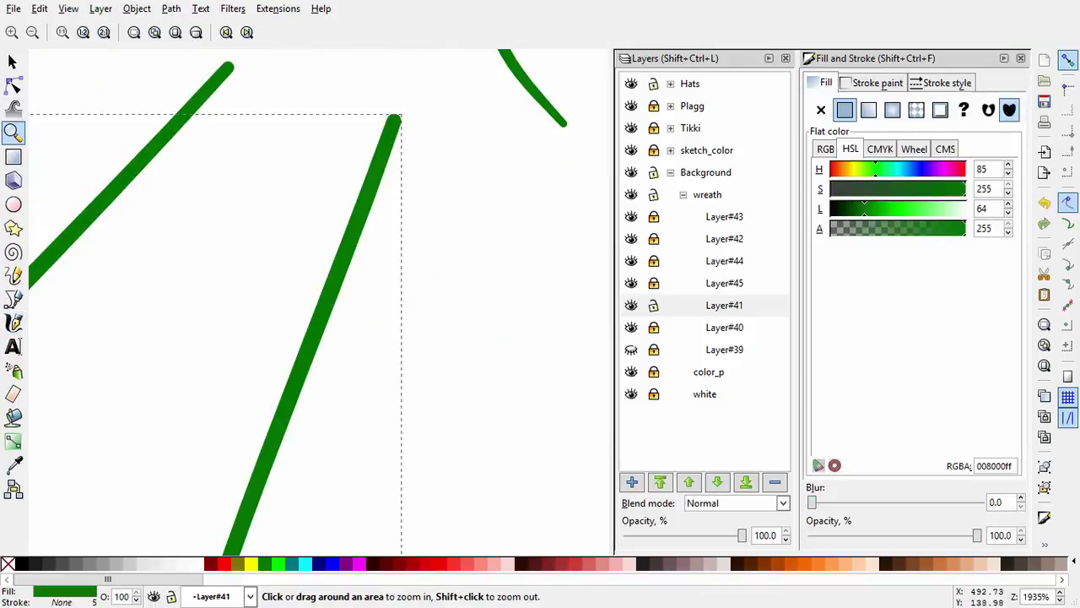
pyautogui.press('-')
pyautogui.press('-')
pyautogui.press('Escape')
pyautogui.press('-')
pyautogui.press('c')
pyautogui.press('-')
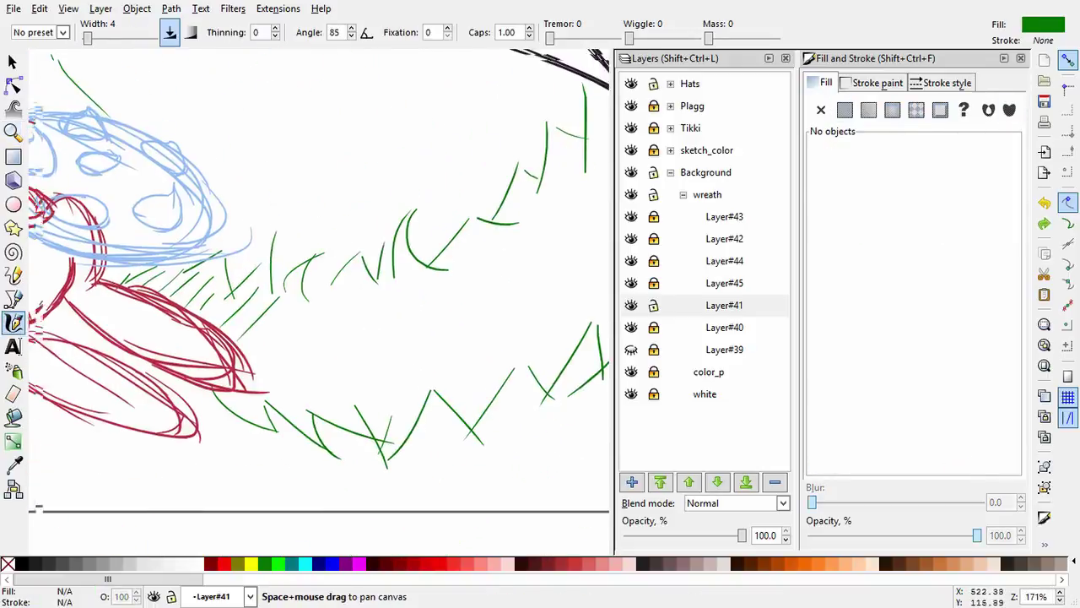
pyautogui.press('-')
pyautogui.moveTo(432, 191); pyautogui.dragTo(447, 195)
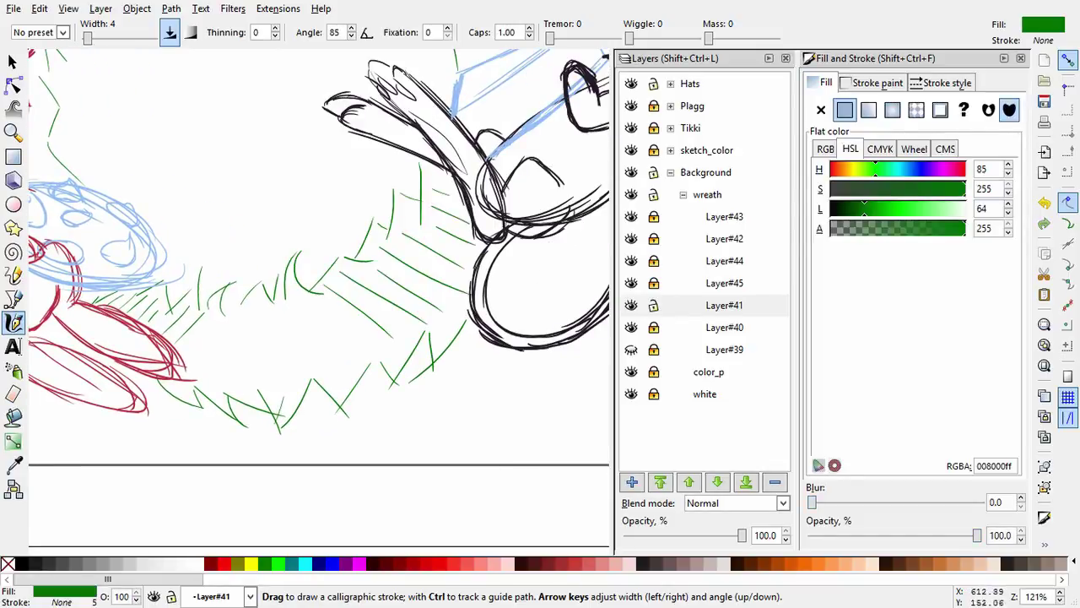
# Hide and show Layer#41 to check which of the wreath's needles belong to it.
pyautogui.press('-')
pyautogui.press('-')
pyautogui.press('-')
pyautogui.press('Escape')
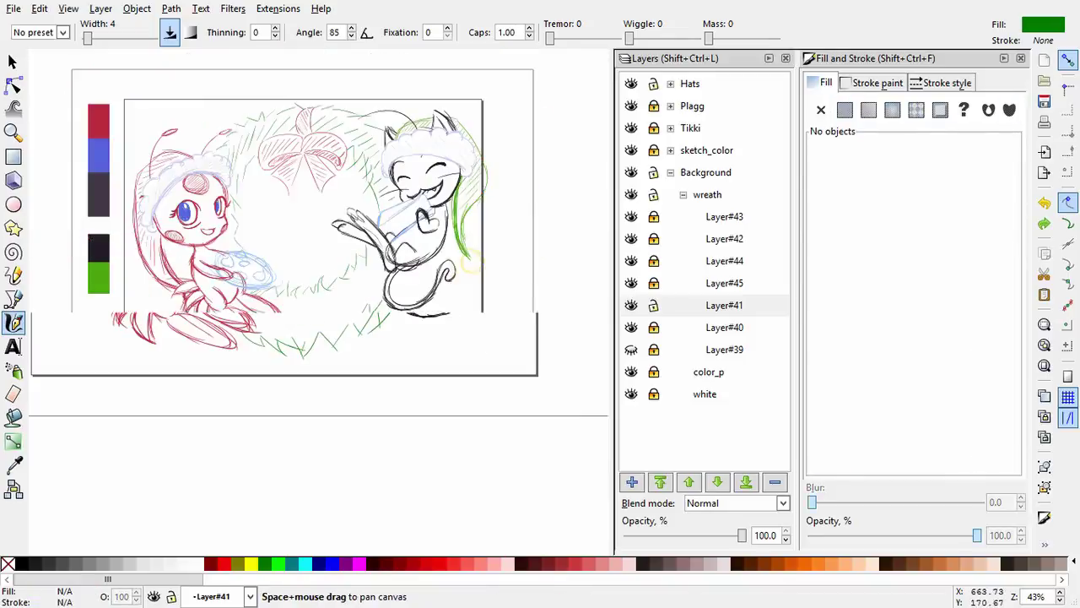
pyautogui.scroll(4, 361, 286)
pyautogui.scroll(-3, 361, 285)
pyautogui.click(724, 305)
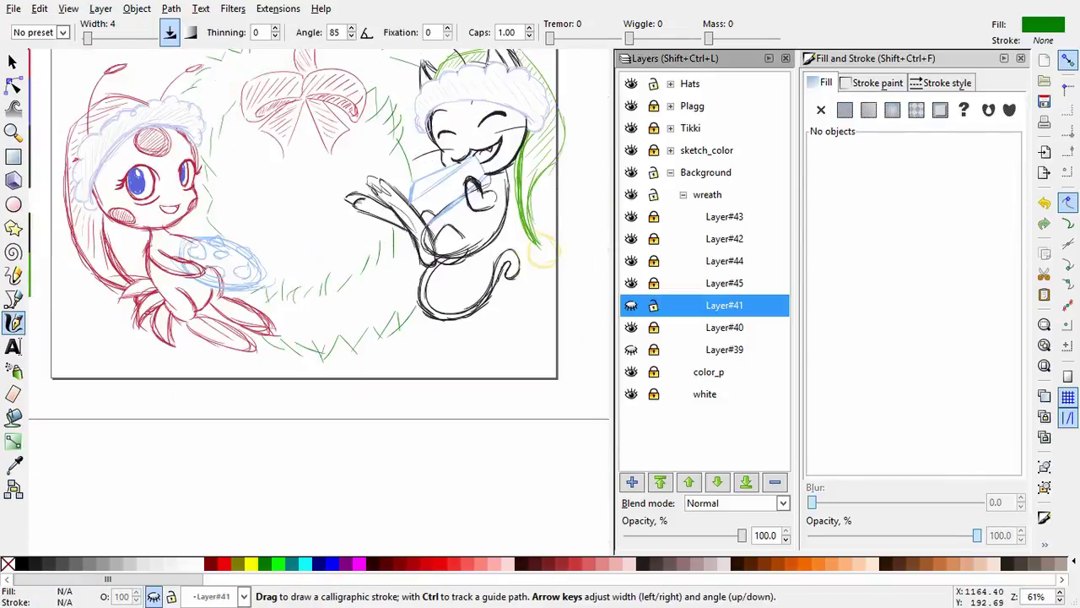
pyautogui.click(153, 596)
# Select the lower wreath needles across Layer#40 and Layer#41 and adjust their position slightly upward.
pyautogui.press('s')
pyautogui.moveTo(160, 193); pyautogui.dragTo(506, 388)
pyautogui.click(201, 271)
pyautogui.moveTo(201, 270); pyautogui.dragTo(201, 269)
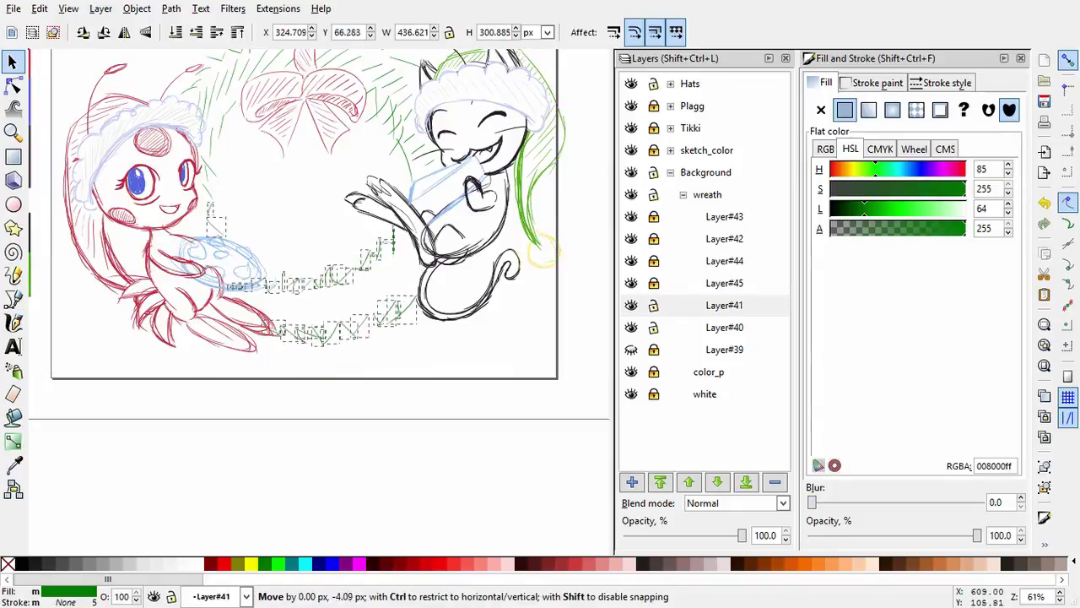
pyautogui.press('Escape')
pyautogui.keyDown('shift'); pyautogui.click(355, 295); pyautogui.keyUp('shift')
pyautogui.keyDown('shift'); pyautogui.click(320, 224); pyautogui.keyUp('shift')
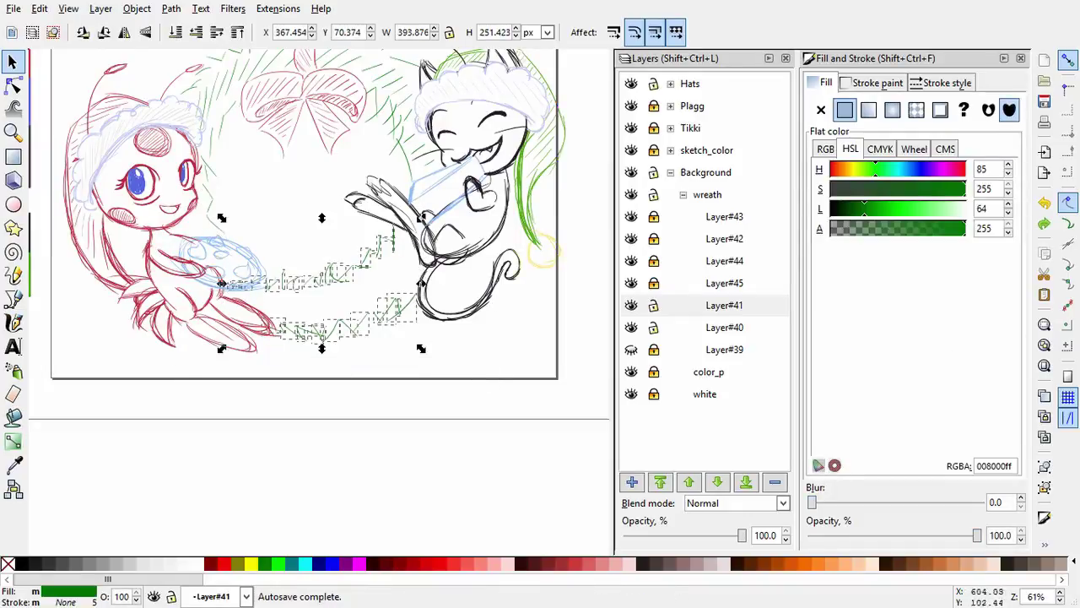
pyautogui.moveTo(320, 217); pyautogui.dragTo(320, 225)
pyautogui.press('Escape')
# Reselect the lower needle rows between Tikki's feet and Plagg, move them down slightly and adjust their tilt.
pyautogui.moveTo(479, 367)
pyautogui.mouseDown()
pyautogui.moveTo(225, 221)
pyautogui.moveTo(217, 204)
pyautogui.mouseUp()
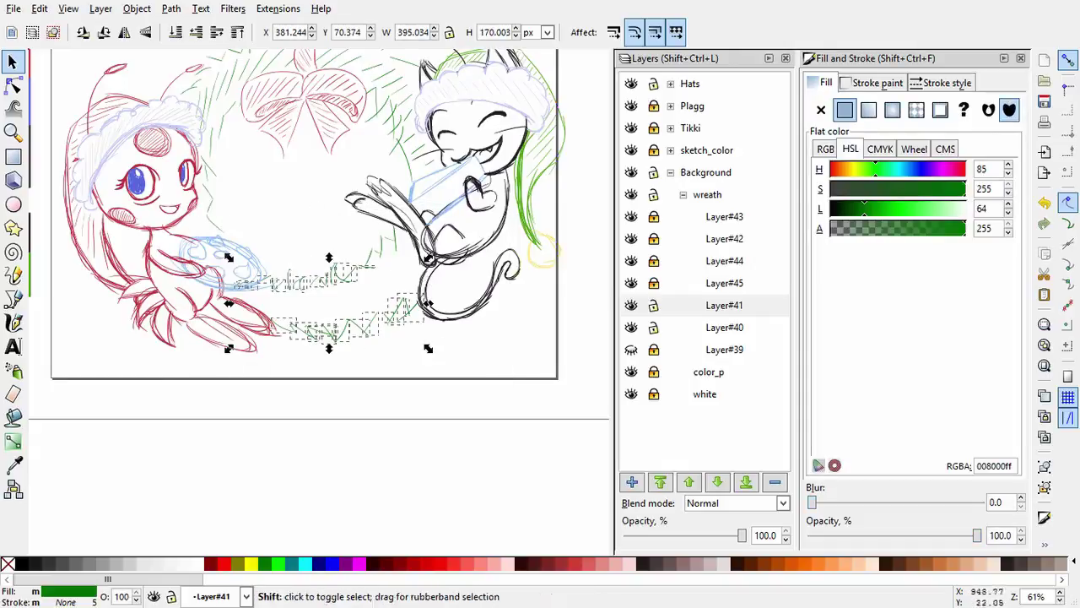
pyautogui.keyDown('shift'); pyautogui.click(216, 225); pyautogui.keyUp('shift')
pyautogui.moveTo(247, 295); pyautogui.dragTo(246, 301)
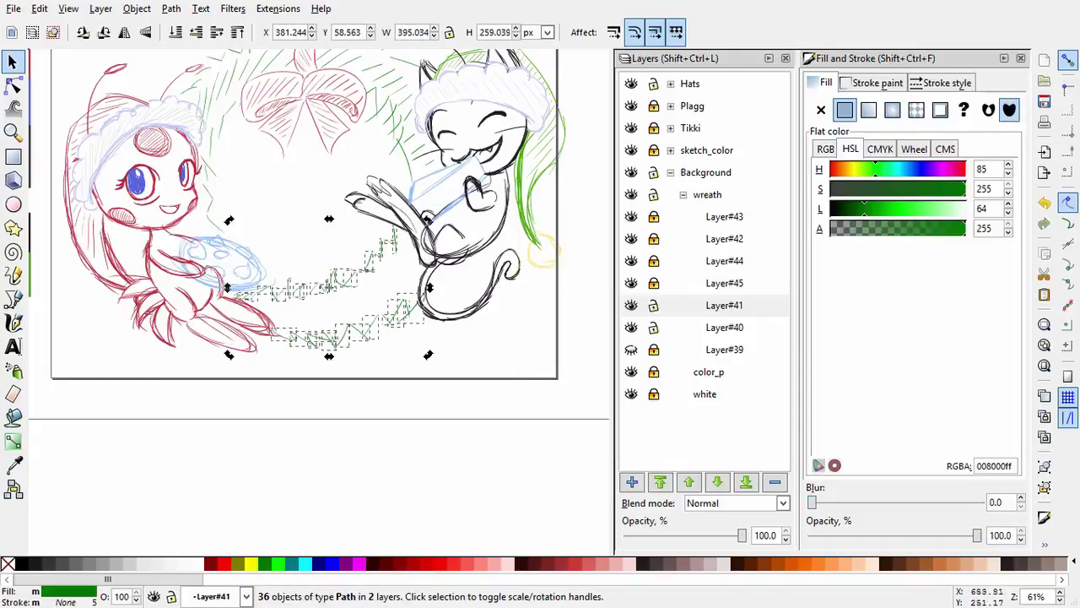
pyautogui.moveTo(428, 218); pyautogui.dragTo(428, 229)
pyautogui.press('Escape')
# Fine-tune the lower needle rows by raising them slightly between the two characters, and deselect them.
pyautogui.moveTo(465, 341); pyautogui.dragTo(487, 346)
pyautogui.moveTo(493, 401); pyautogui.dragTo(204, 250)
pyautogui.moveTo(416, 250); pyautogui.dragTo(417, 239)
pyautogui.click(417, 240)
pyautogui.moveTo(330, 246); pyautogui.dragTo(324, 237)
pyautogui.press('Escape')
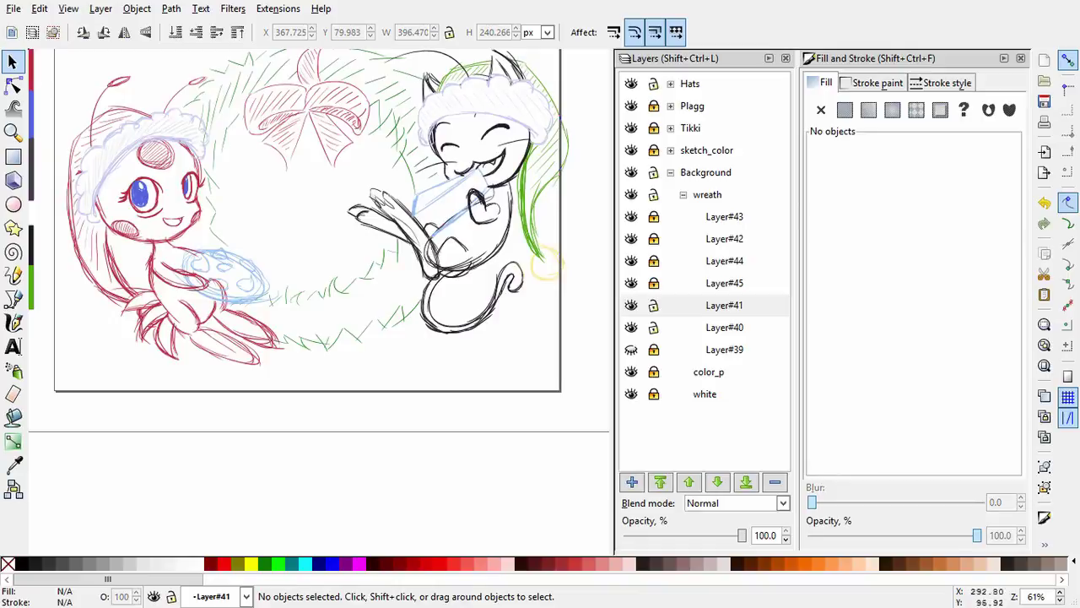
# Try filling the adjusted lower wreath with rising green Calligraphy needles, steepening them toward Plagg's foot.
pyautogui.press('c')
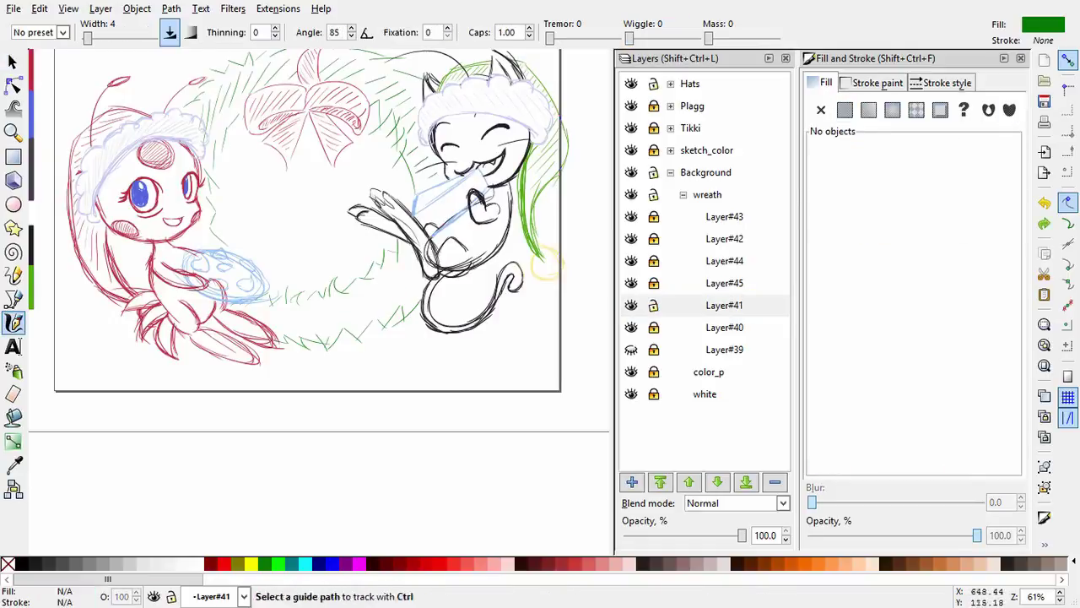
pyautogui.scroll(2, 395, 312)
pyautogui.click(395, 312)
pyautogui.moveTo(395, 312); pyautogui.dragTo(395, 312)
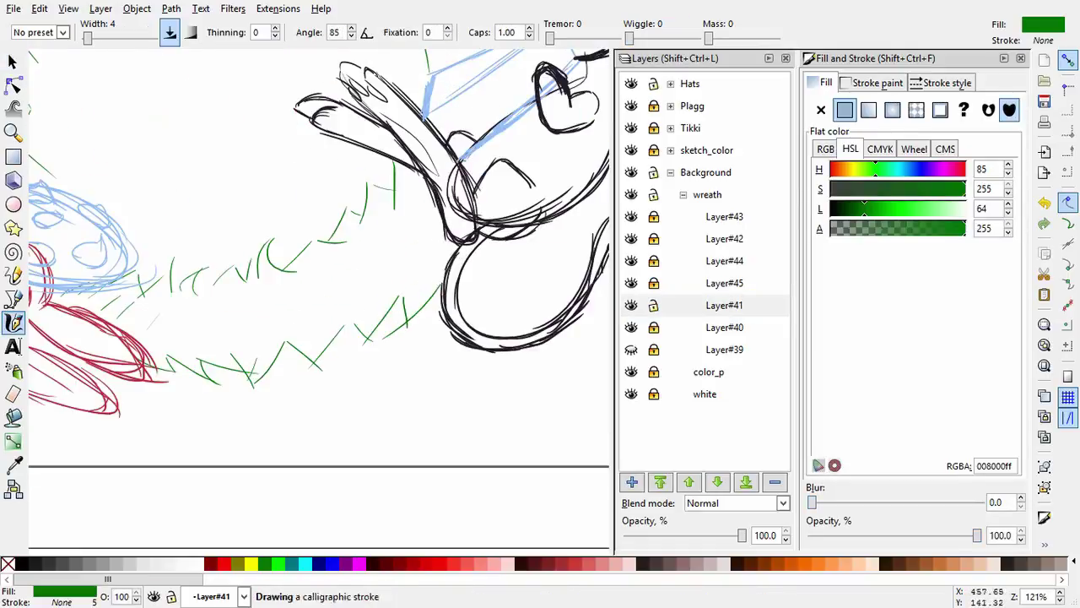
pyautogui.moveTo(160, 323); pyautogui.dragTo(169, 311)
pyautogui.moveTo(171, 336); pyautogui.dragTo(186, 315)
pyautogui.moveTo(185, 340); pyautogui.dragTo(203, 310)
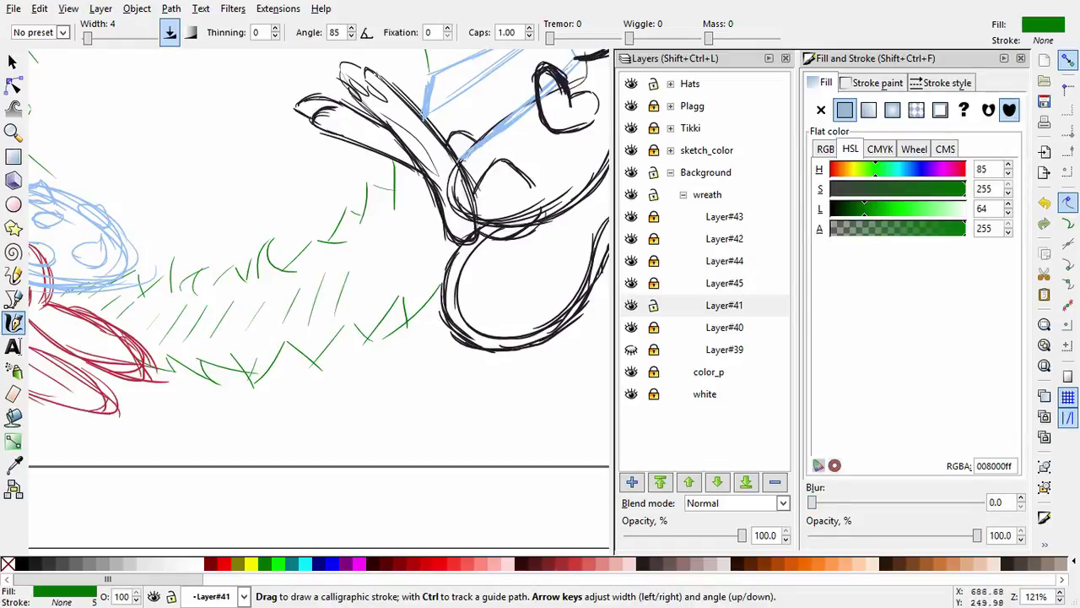
pyautogui.press('z')
pyautogui.scroll(-5, 319, 299)
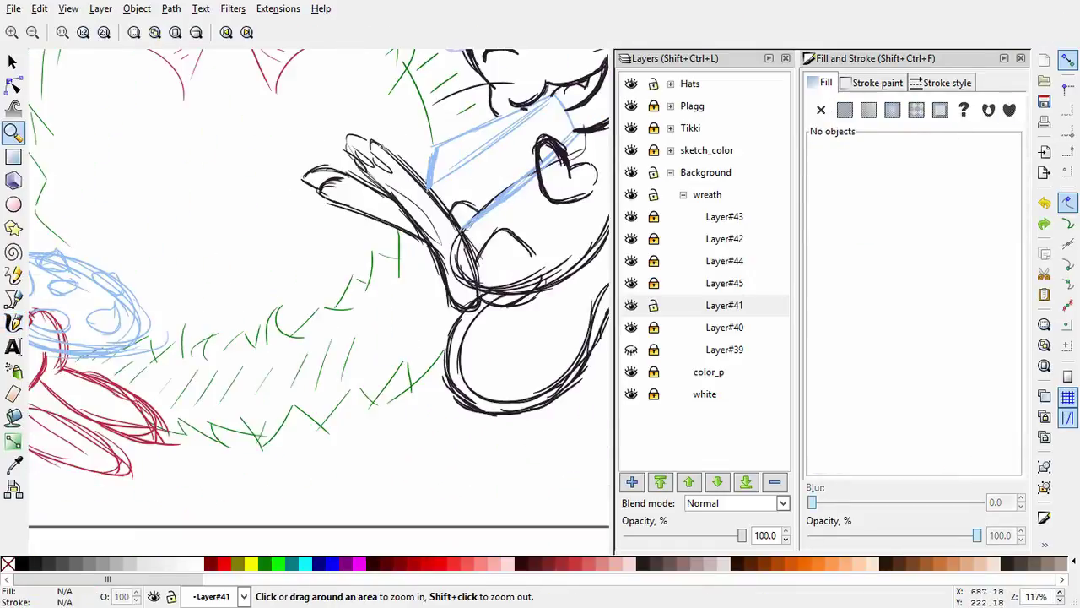
pyautogui.scroll(1, 319, 300)
pyautogui.press('c')
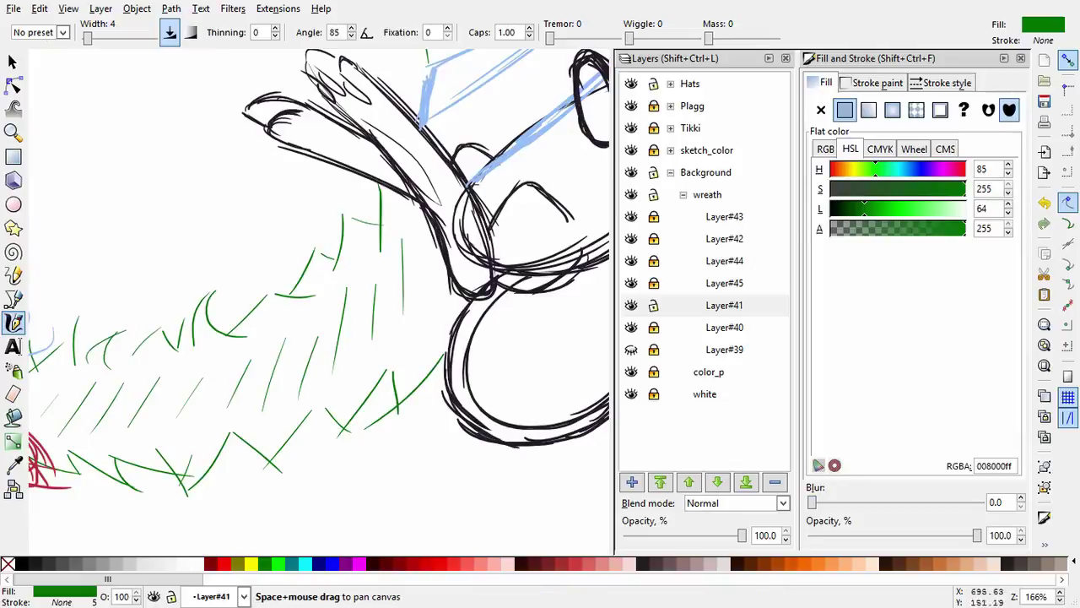
pyautogui.press('5')
pyautogui.press('Escape')
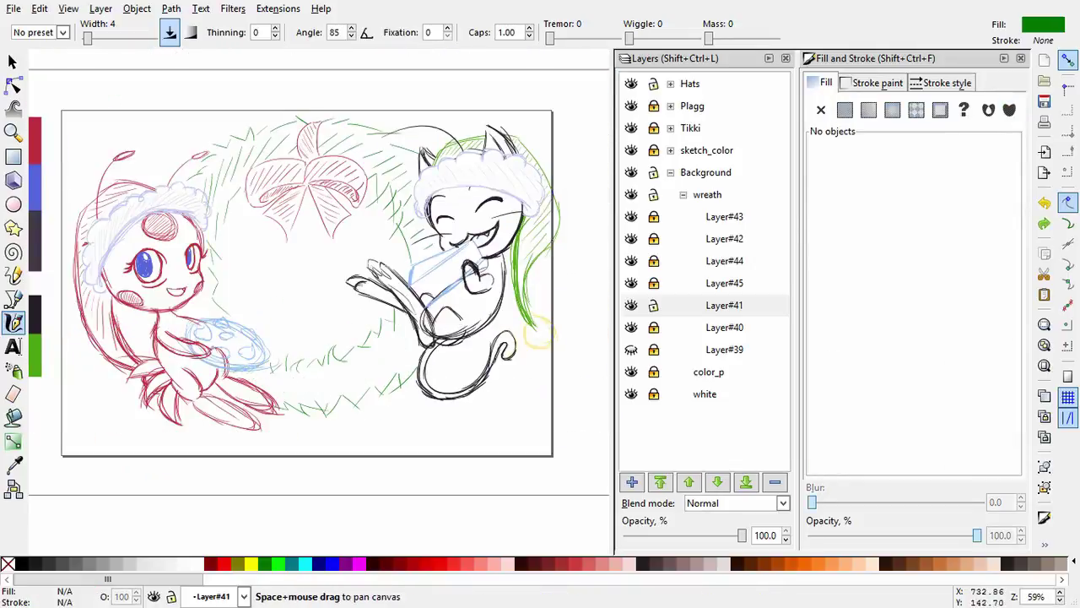
# Add short green needles to the wreath beside Tikki's face and above the cookie-like disc.
pyautogui.scroll(4, 439, 278)
pyautogui.scroll(-2, 211, 279)
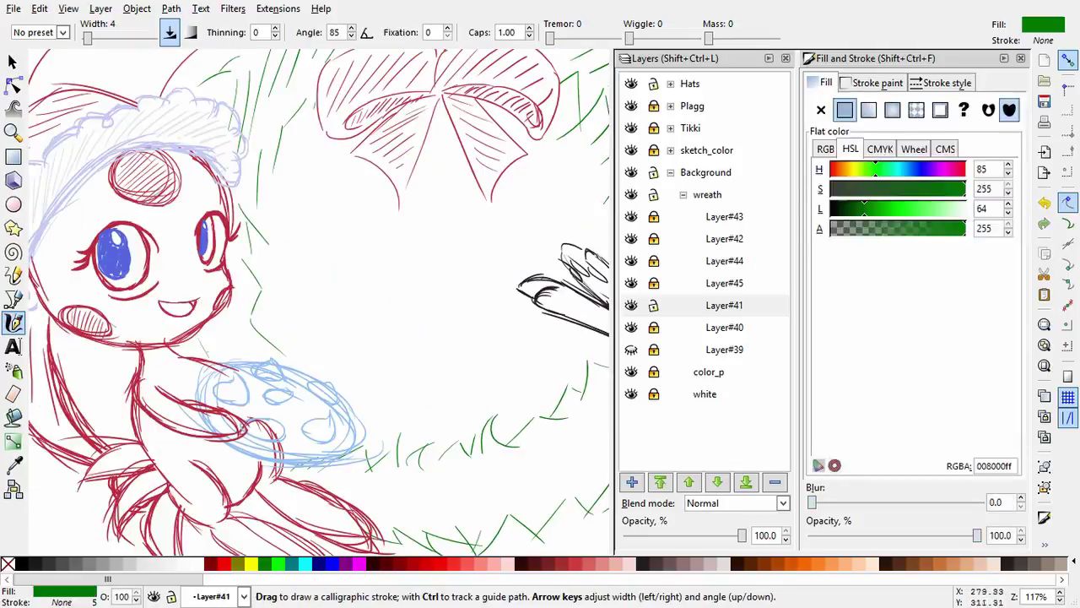
pyautogui.moveTo(439, 329); pyautogui.dragTo(270, 219)
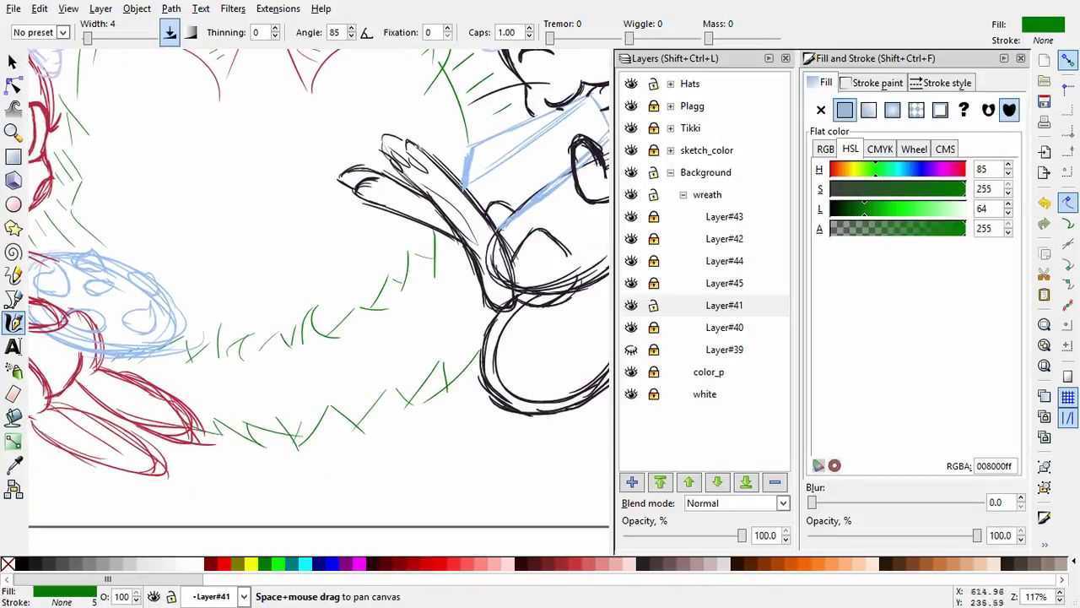
# Try filling the lower wreath with descending slanted green needles from Plagg's foot back to Tikki's feet.
pyautogui.moveTo(446, 268); pyautogui.dragTo(469, 251)
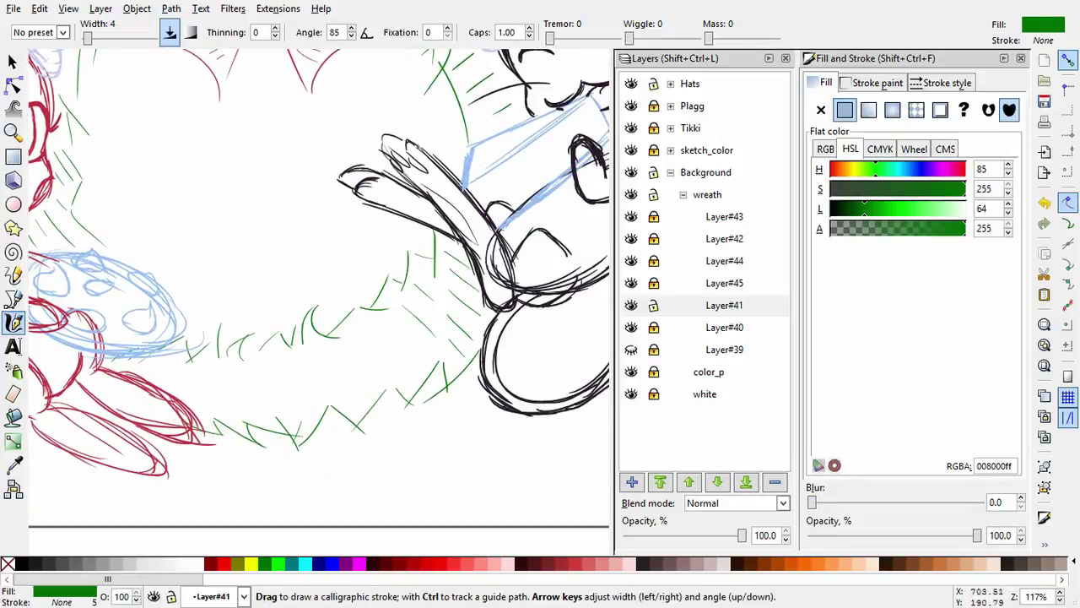
pyautogui.moveTo(334, 361); pyautogui.dragTo(366, 388)
pyautogui.moveTo(326, 376); pyautogui.dragTo(361, 402)
pyautogui.moveTo(285, 358); pyautogui.dragTo(319, 382)
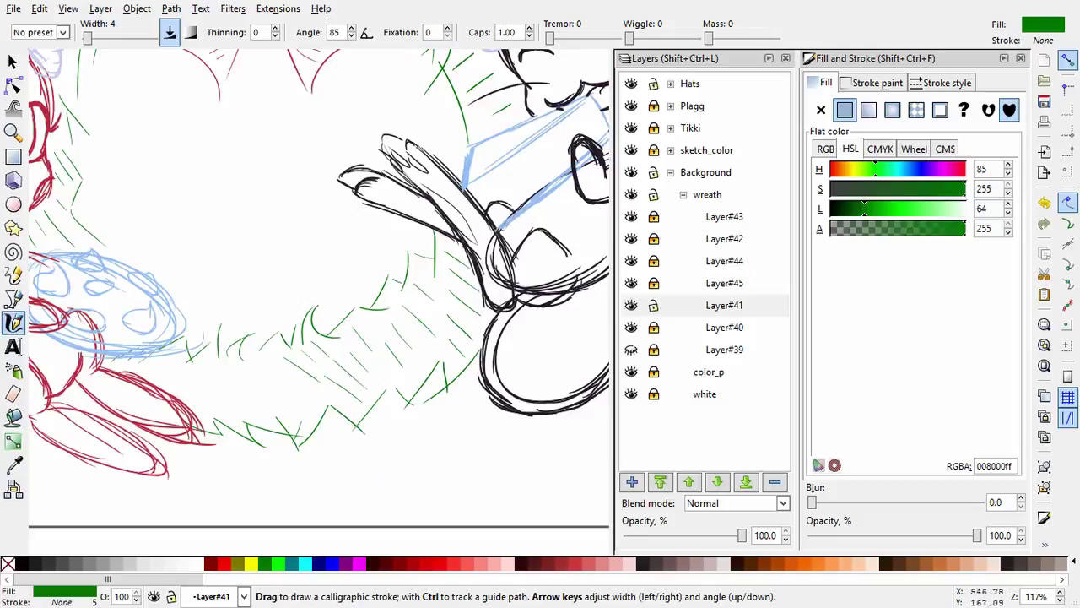
pyautogui.moveTo(250, 386); pyautogui.dragTo(296, 417)
pyautogui.moveTo(209, 382); pyautogui.dragTo(241, 406)
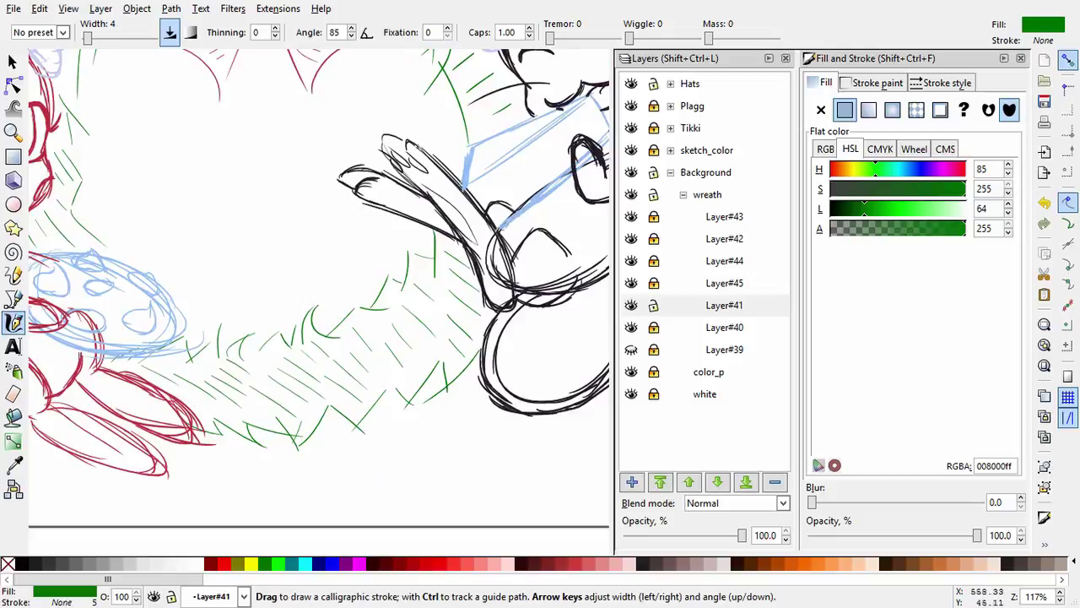
pyautogui.press('Escape')
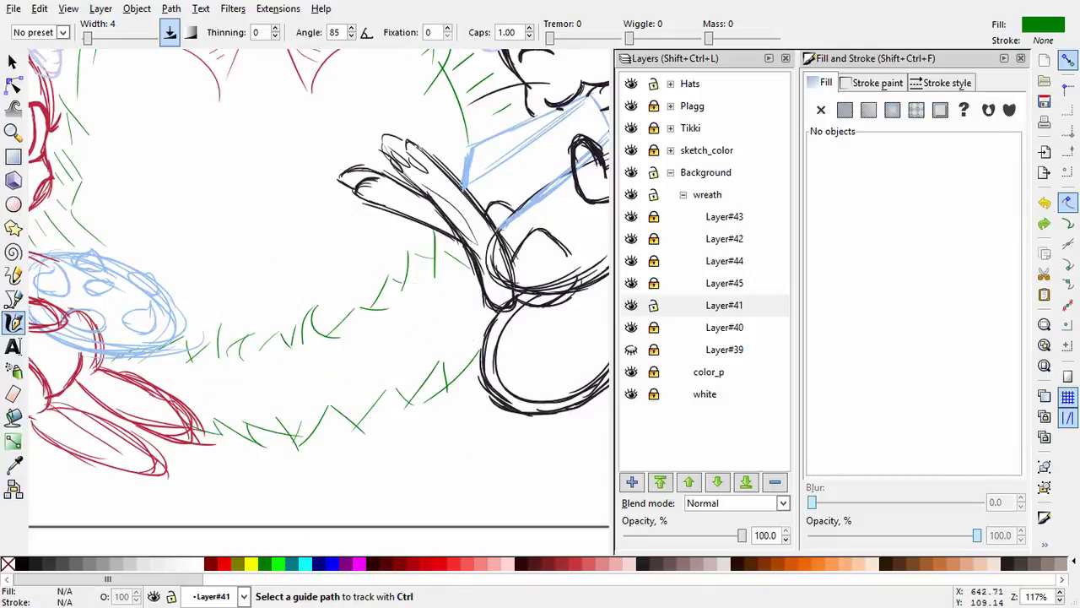
# Try steeper and flatter needle directions for the lower wreath filling beside Tikki's feet.
pyautogui.moveTo(162, 367); pyautogui.dragTo(206, 388)
pyautogui.moveTo(208, 368); pyautogui.dragTo(223, 411)
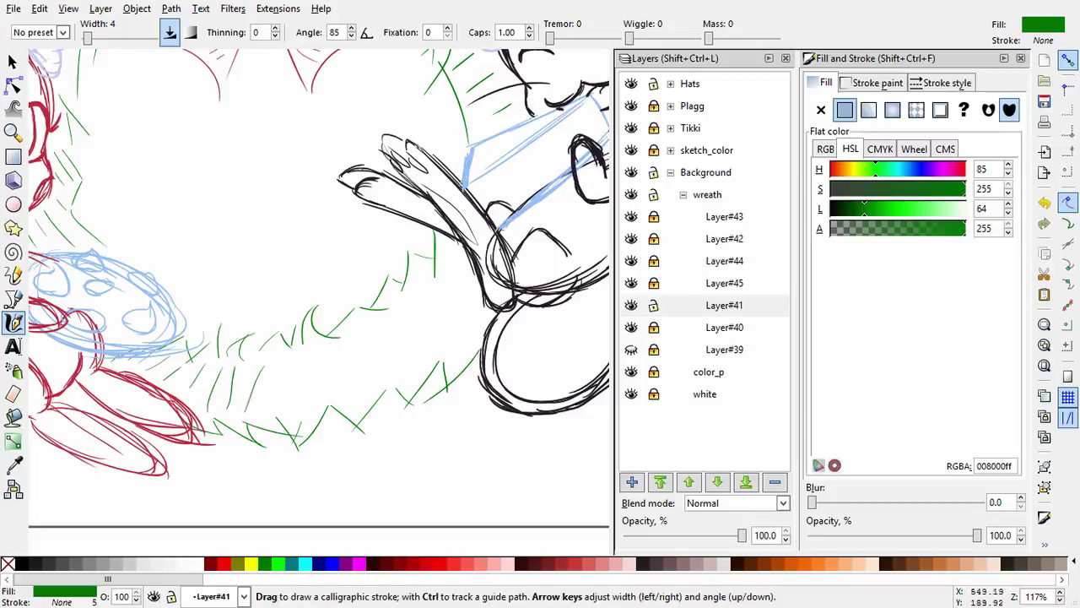
pyautogui.hotkey('ctrl', 'z')
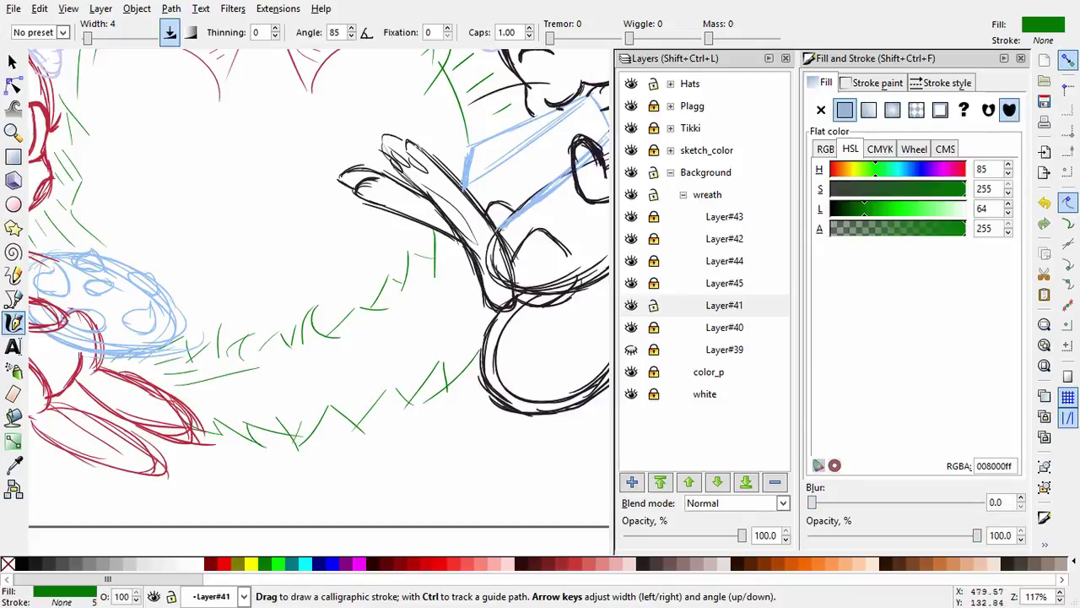
pyautogui.scroll(-4, 319, 270)
pyautogui.scroll(4, 319, 270)
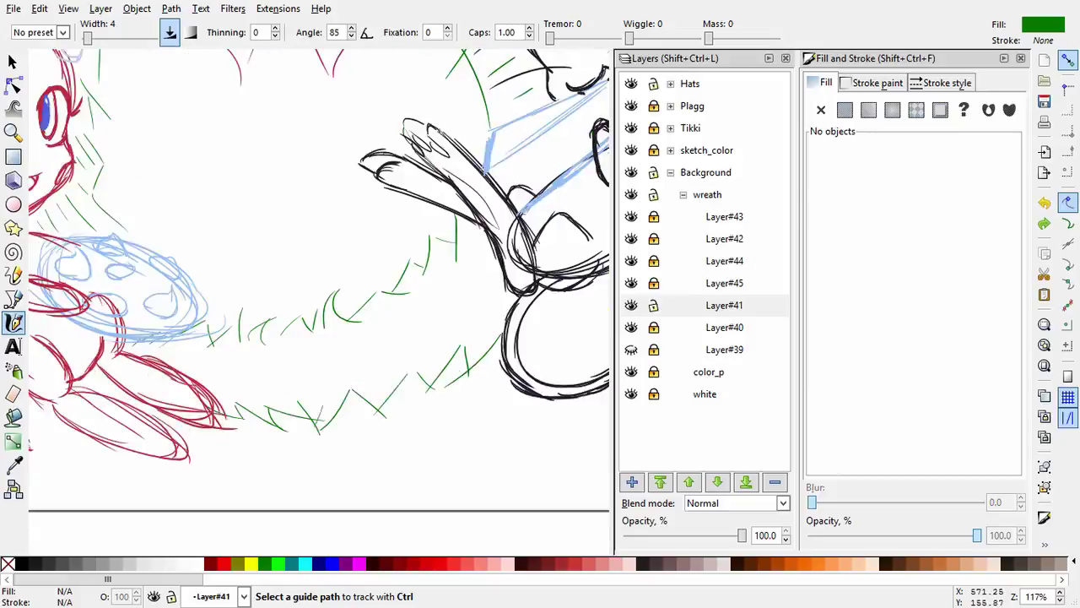
# Undo the last trial green needles in the lower wreath between the cookie-like disc and Tikki's feet.
pyautogui.scroll(2, 263, 331)
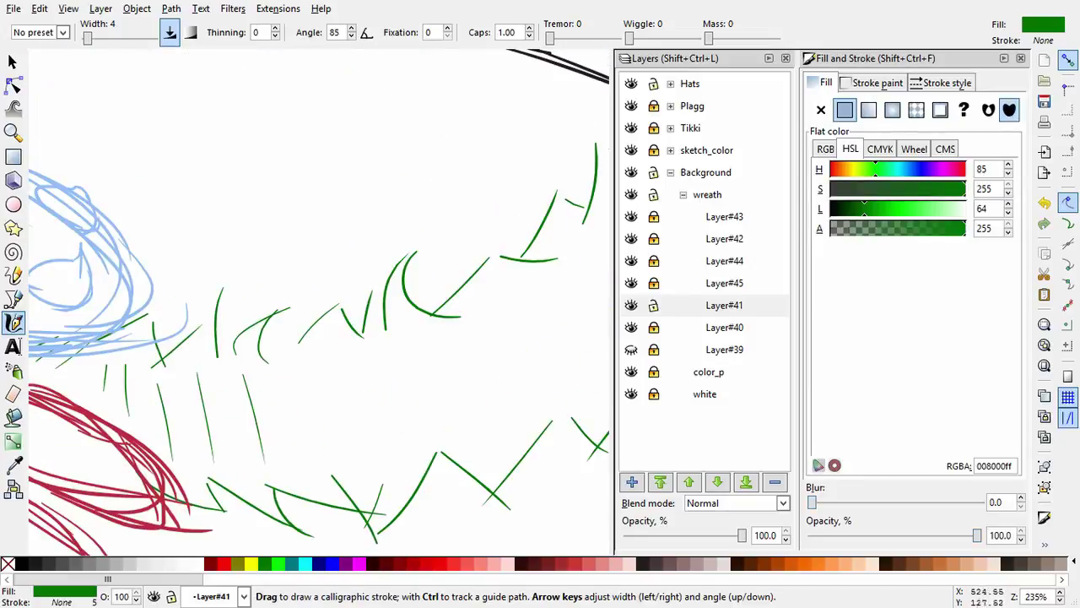
pyautogui.hotkey('ctrl', 'z')
pyautogui.hotkey('ctrl', 'z')
pyautogui.hotkey('ctrl', 'z')
pyautogui.hotkey('ctrl', 'z')
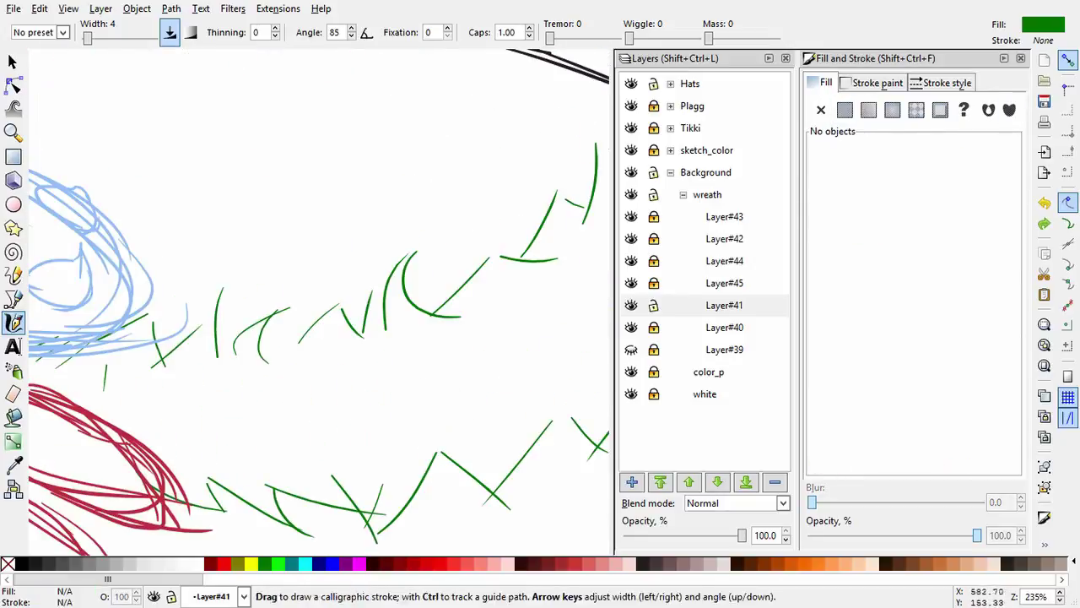
# Fill the lower wreath between Tikki's feet and Plagg's foot with steep, slanted green Calligraphy needles, and switch to the selection tool.
pyautogui.scroll(-2, 278, 379)
pyautogui.moveTo(446, 270); pyautogui.dragTo(432, 336)
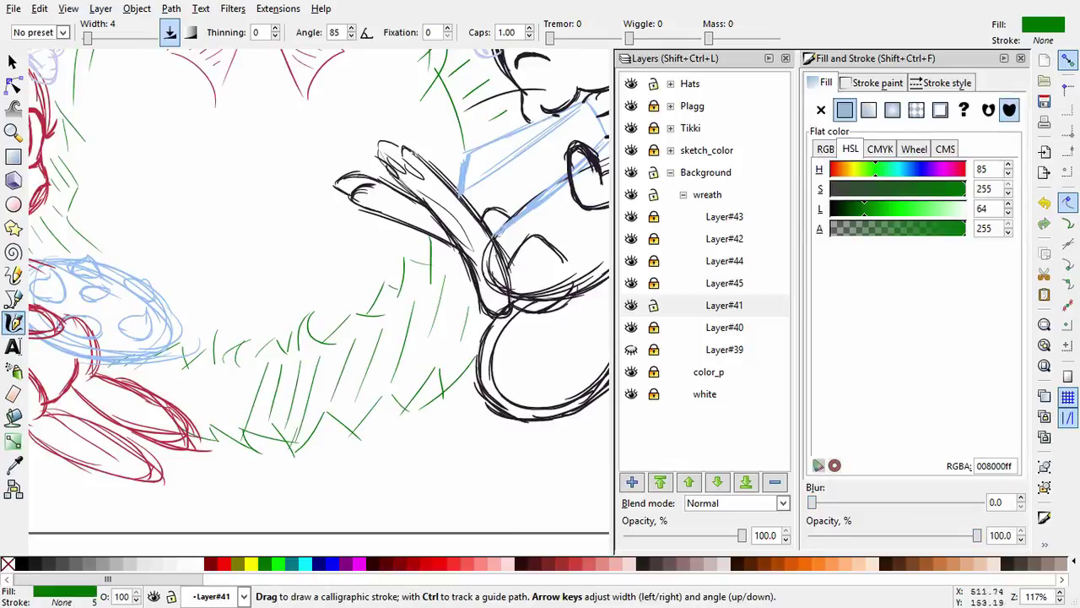
pyautogui.moveTo(209, 373); pyautogui.dragTo(199, 396)
pyautogui.keyDown('ctrl'); pyautogui.scroll(-2, 302, 409); pyautogui.keyUp('ctrl')
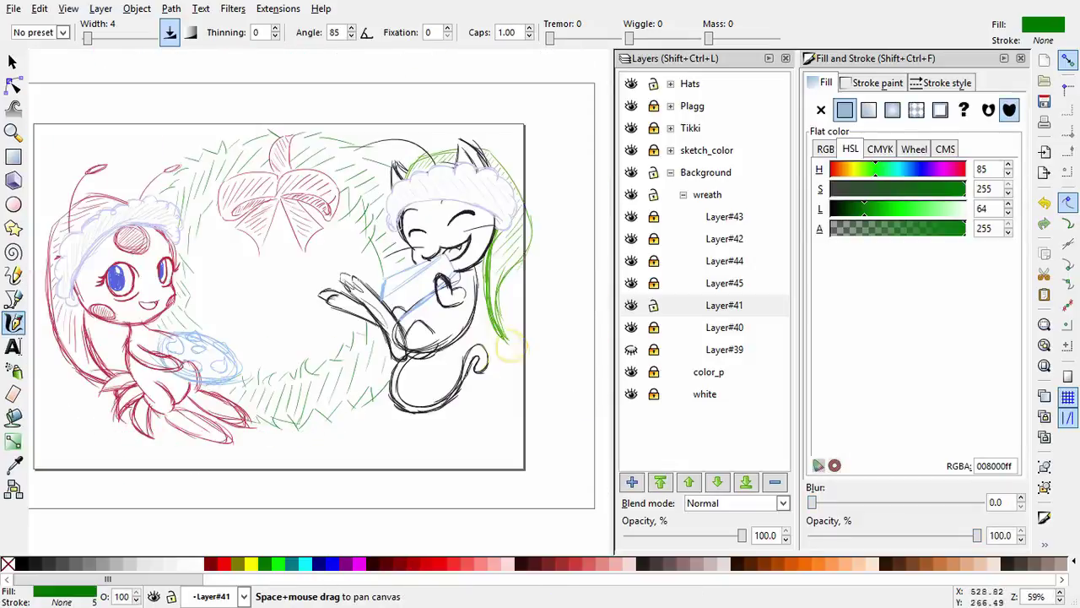
pyautogui.scroll(1, 302, 409)
pyautogui.keyDown('ctrl'); pyautogui.scroll(1, 137, 523); pyautogui.keyUp('ctrl')
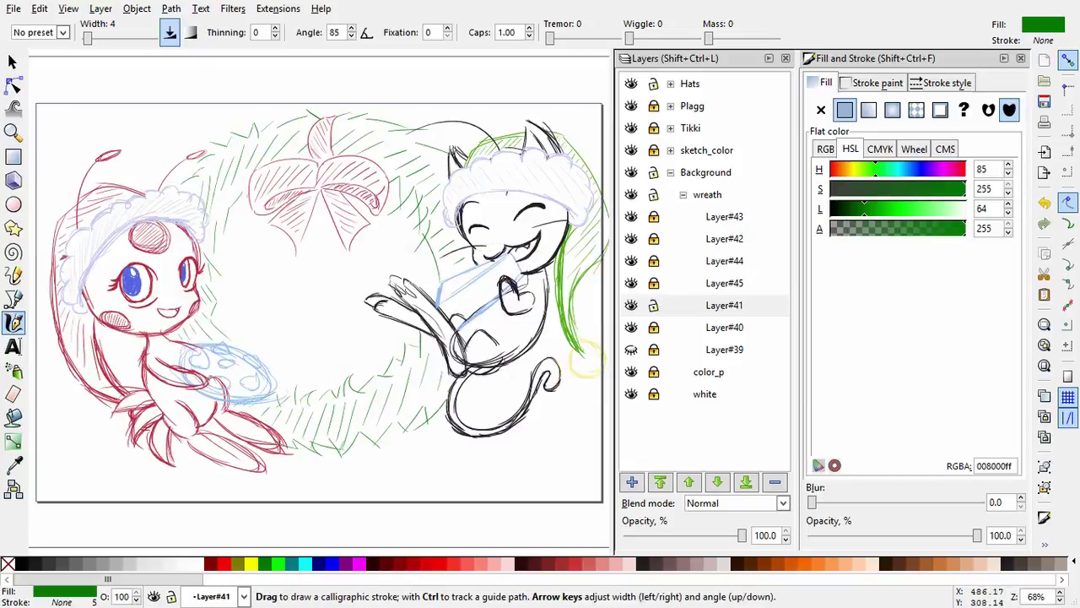
pyautogui.press('s')
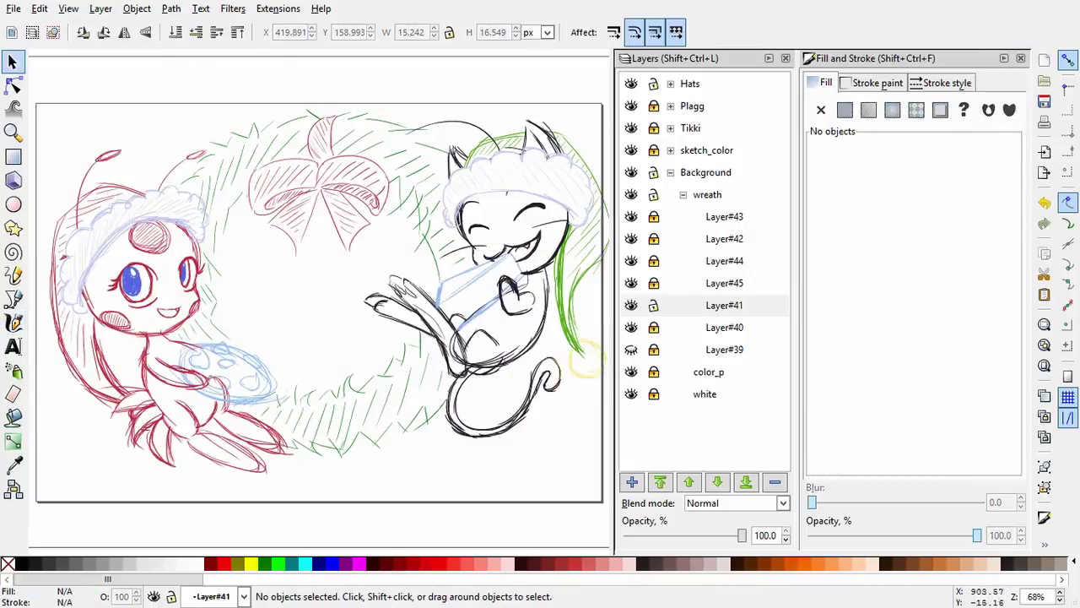